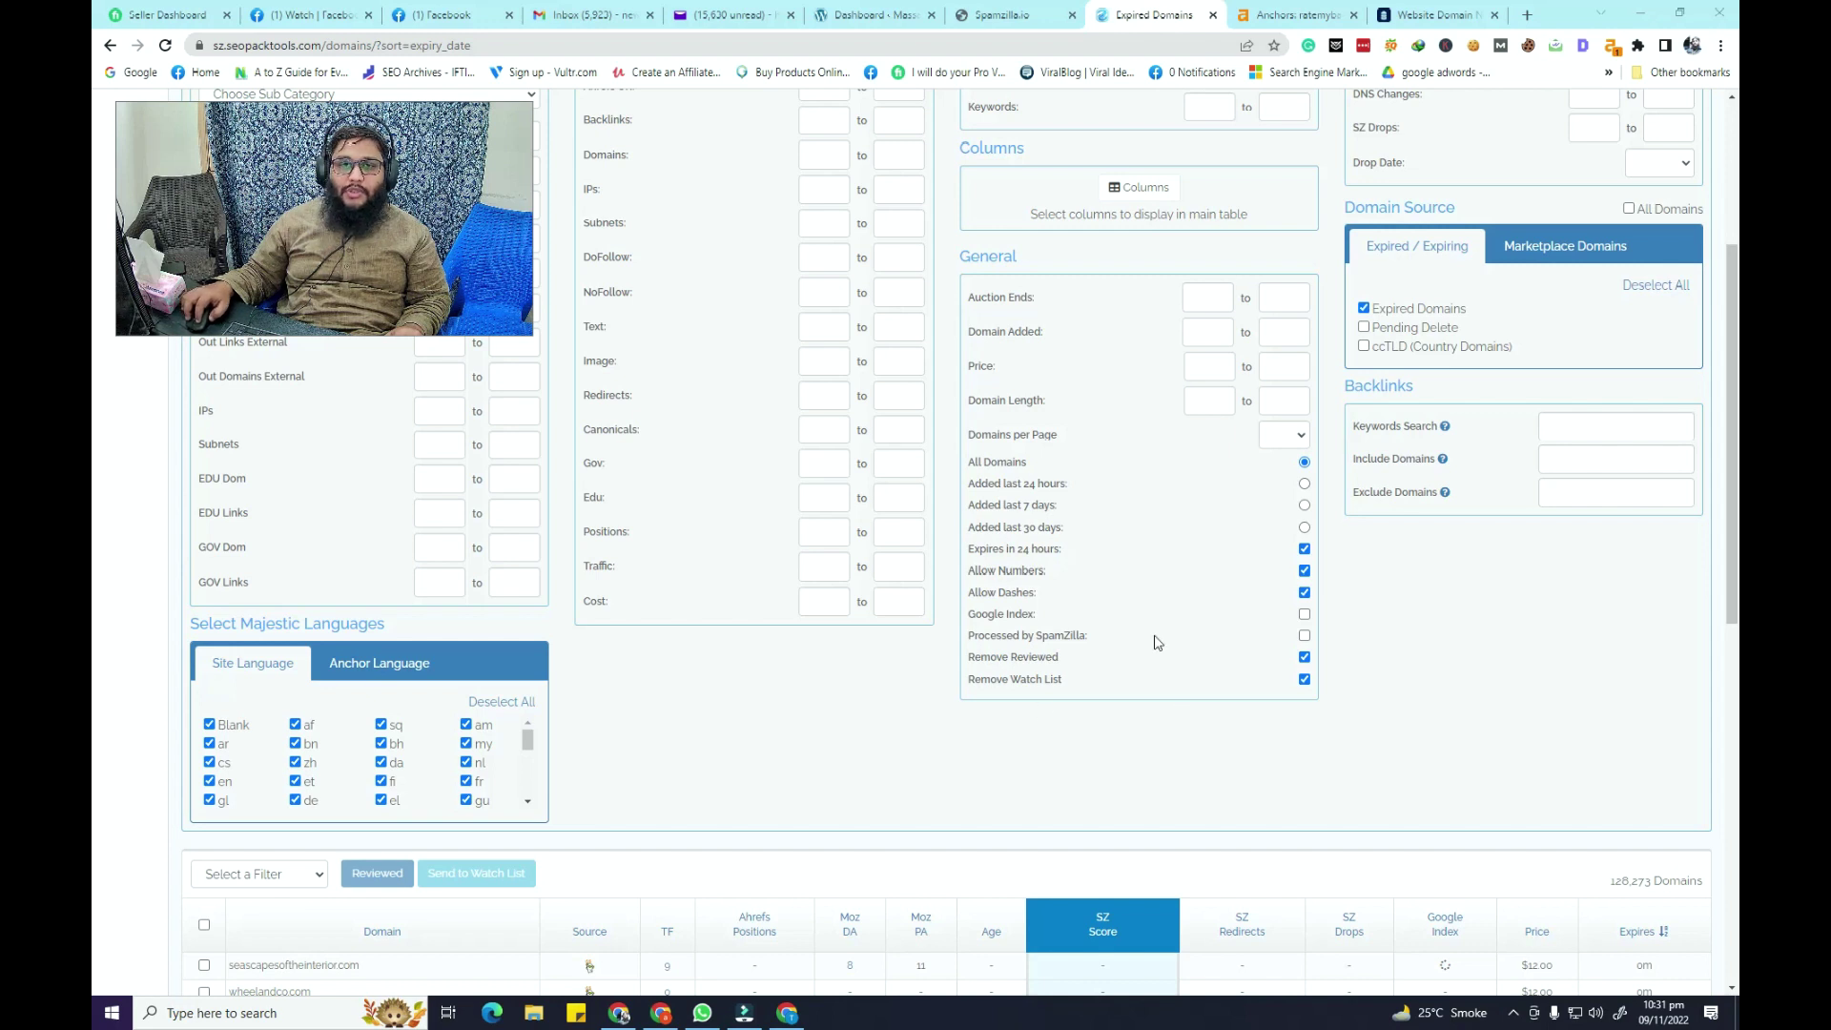
- Set the backlink filter's Include Domains to bbc.co.uk,bbc.com,nytimes.com,cnn.com
scroll(93, 579, "up", 4)
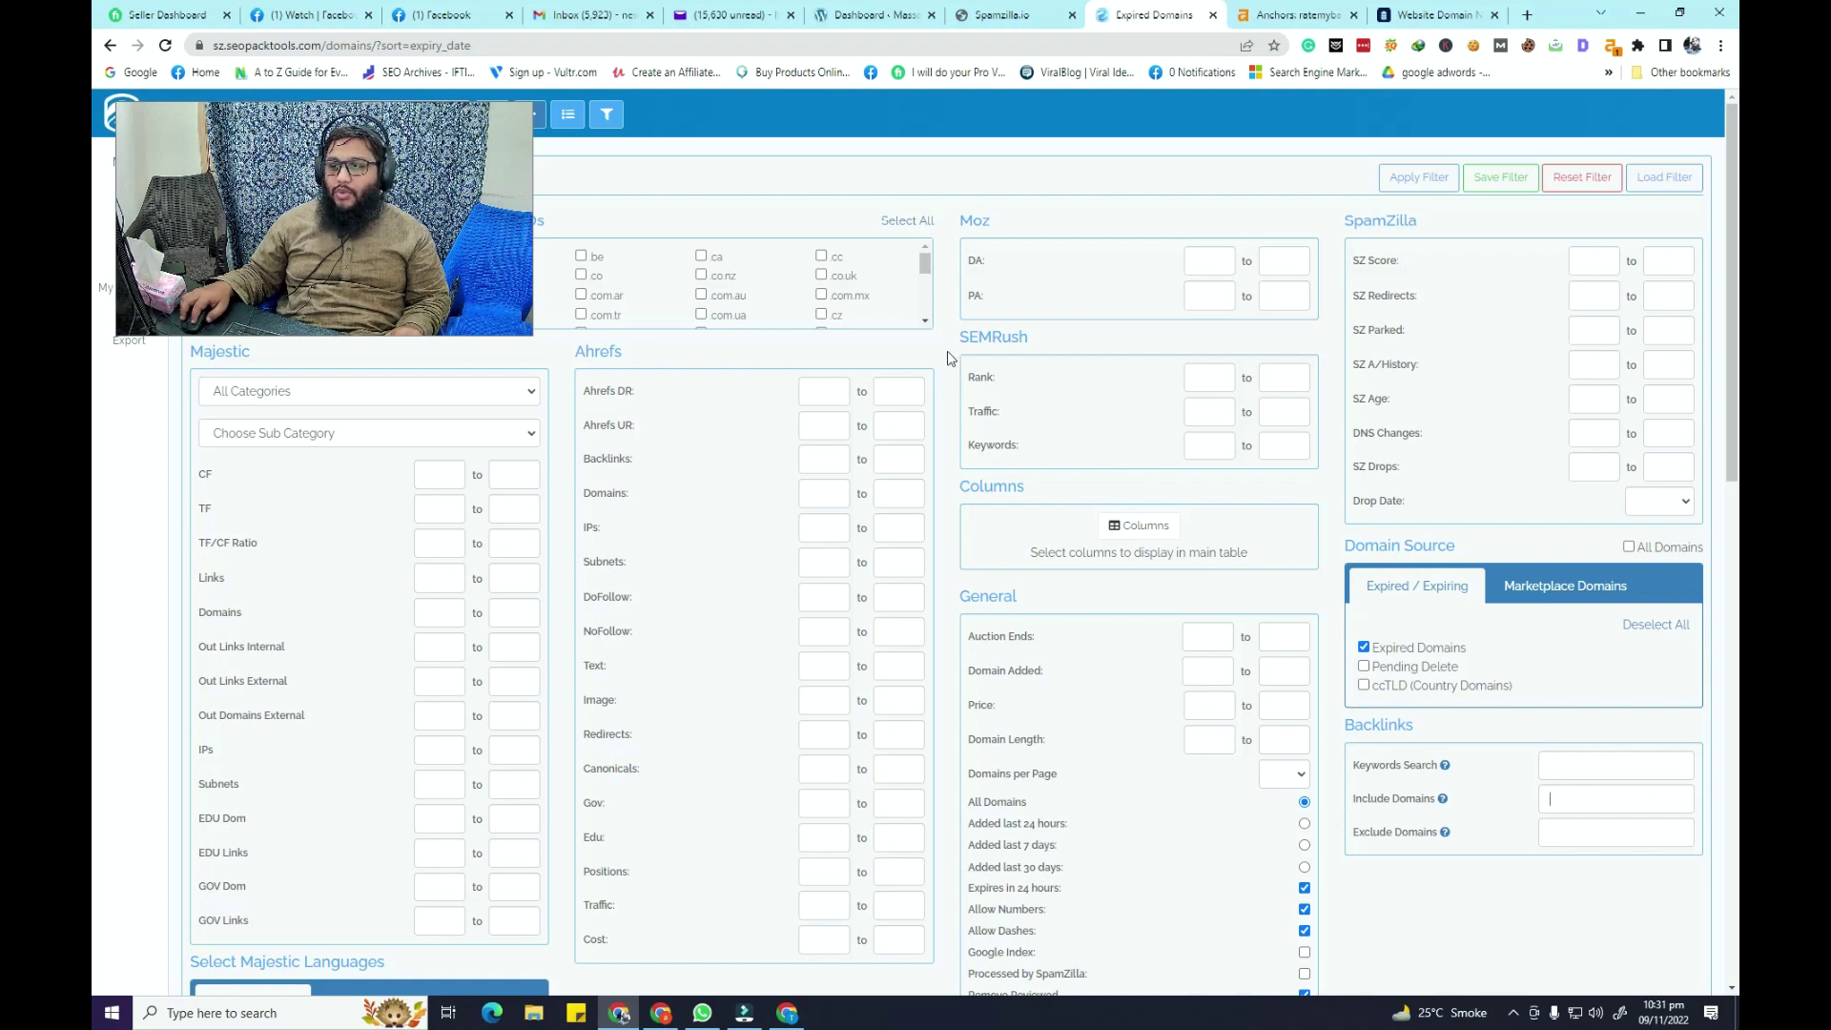
left_click(611, 122)
left_click(612, 120)
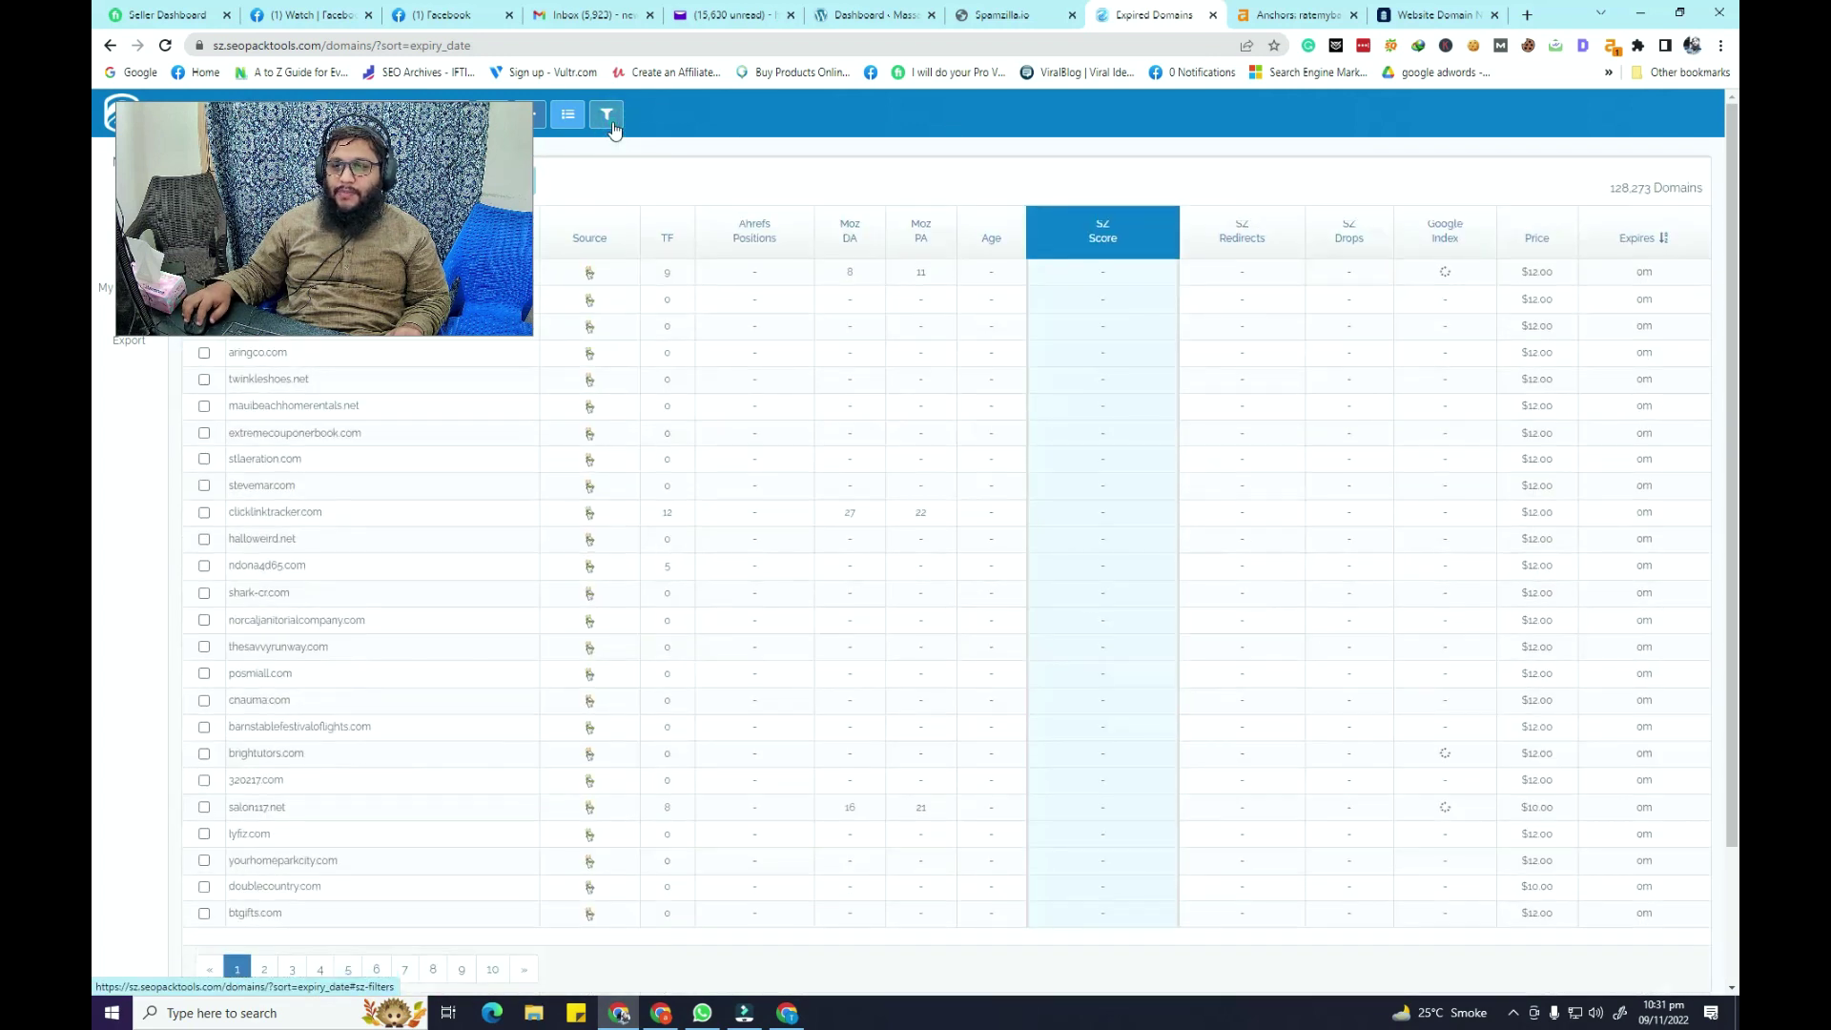
scroll(94, 286, "down", 5)
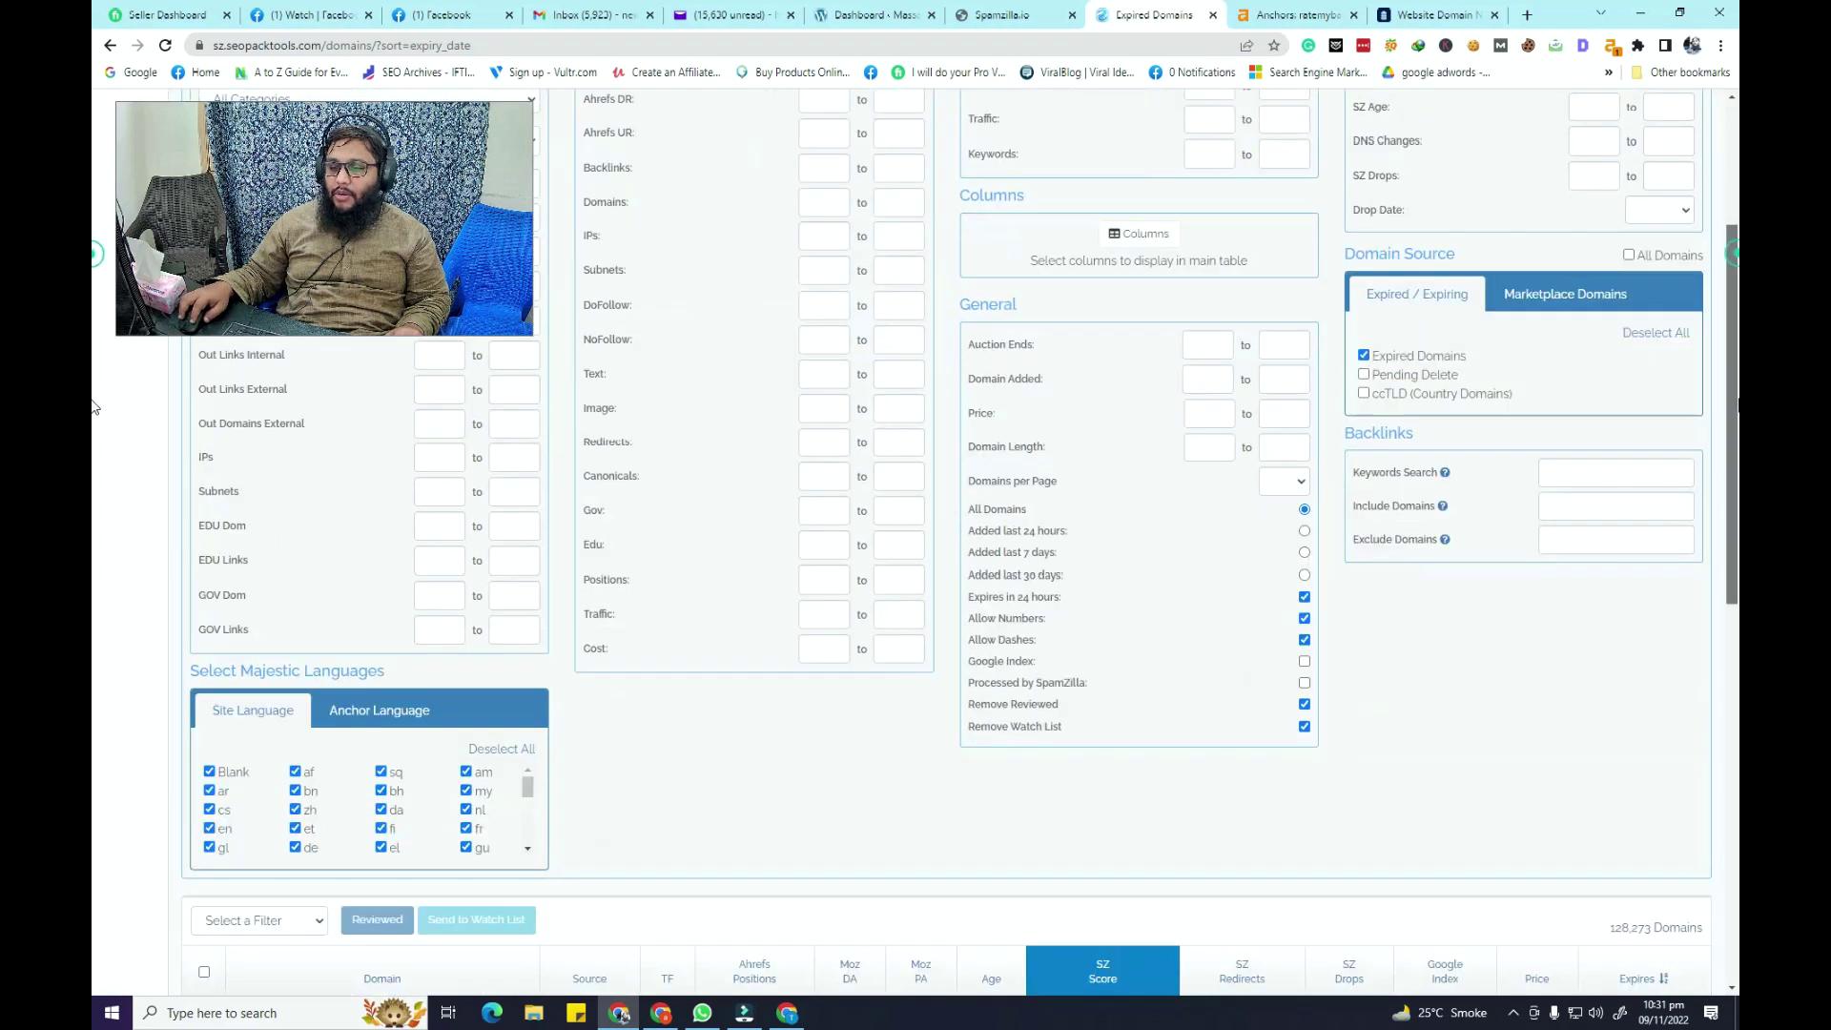
scroll(94, 382, "up", 2)
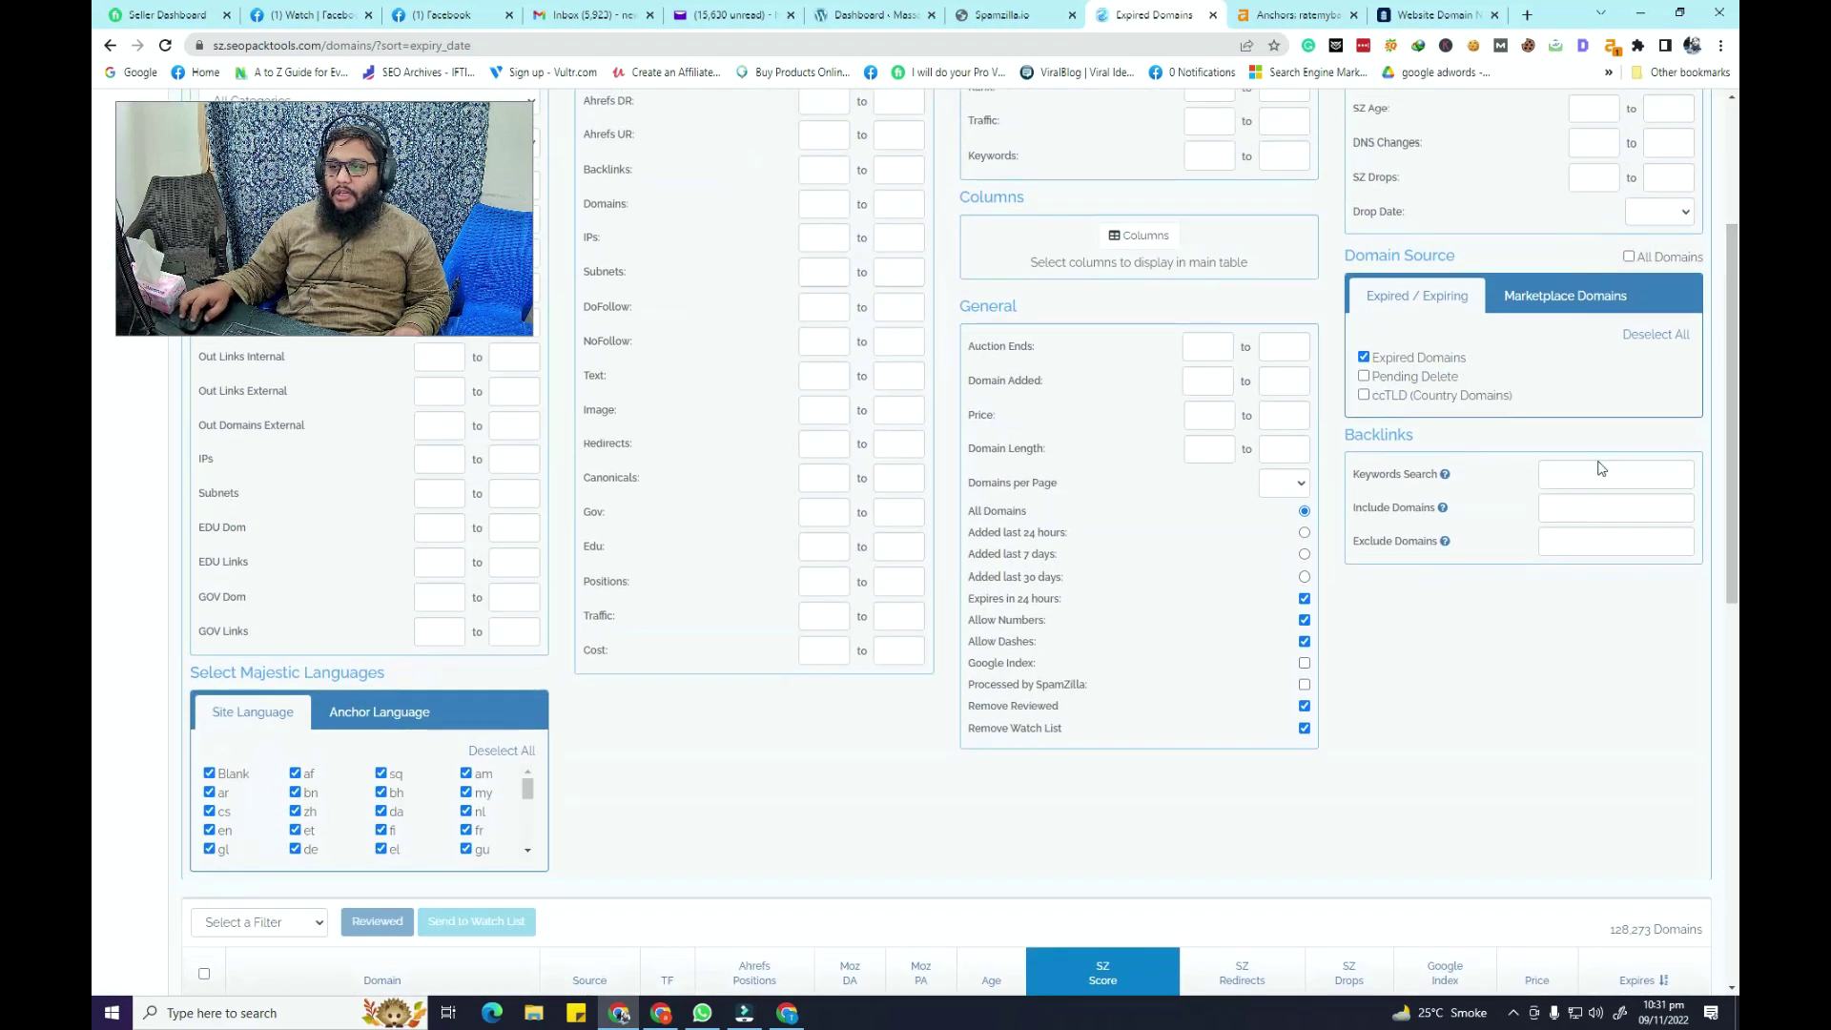
left_click(1570, 513)
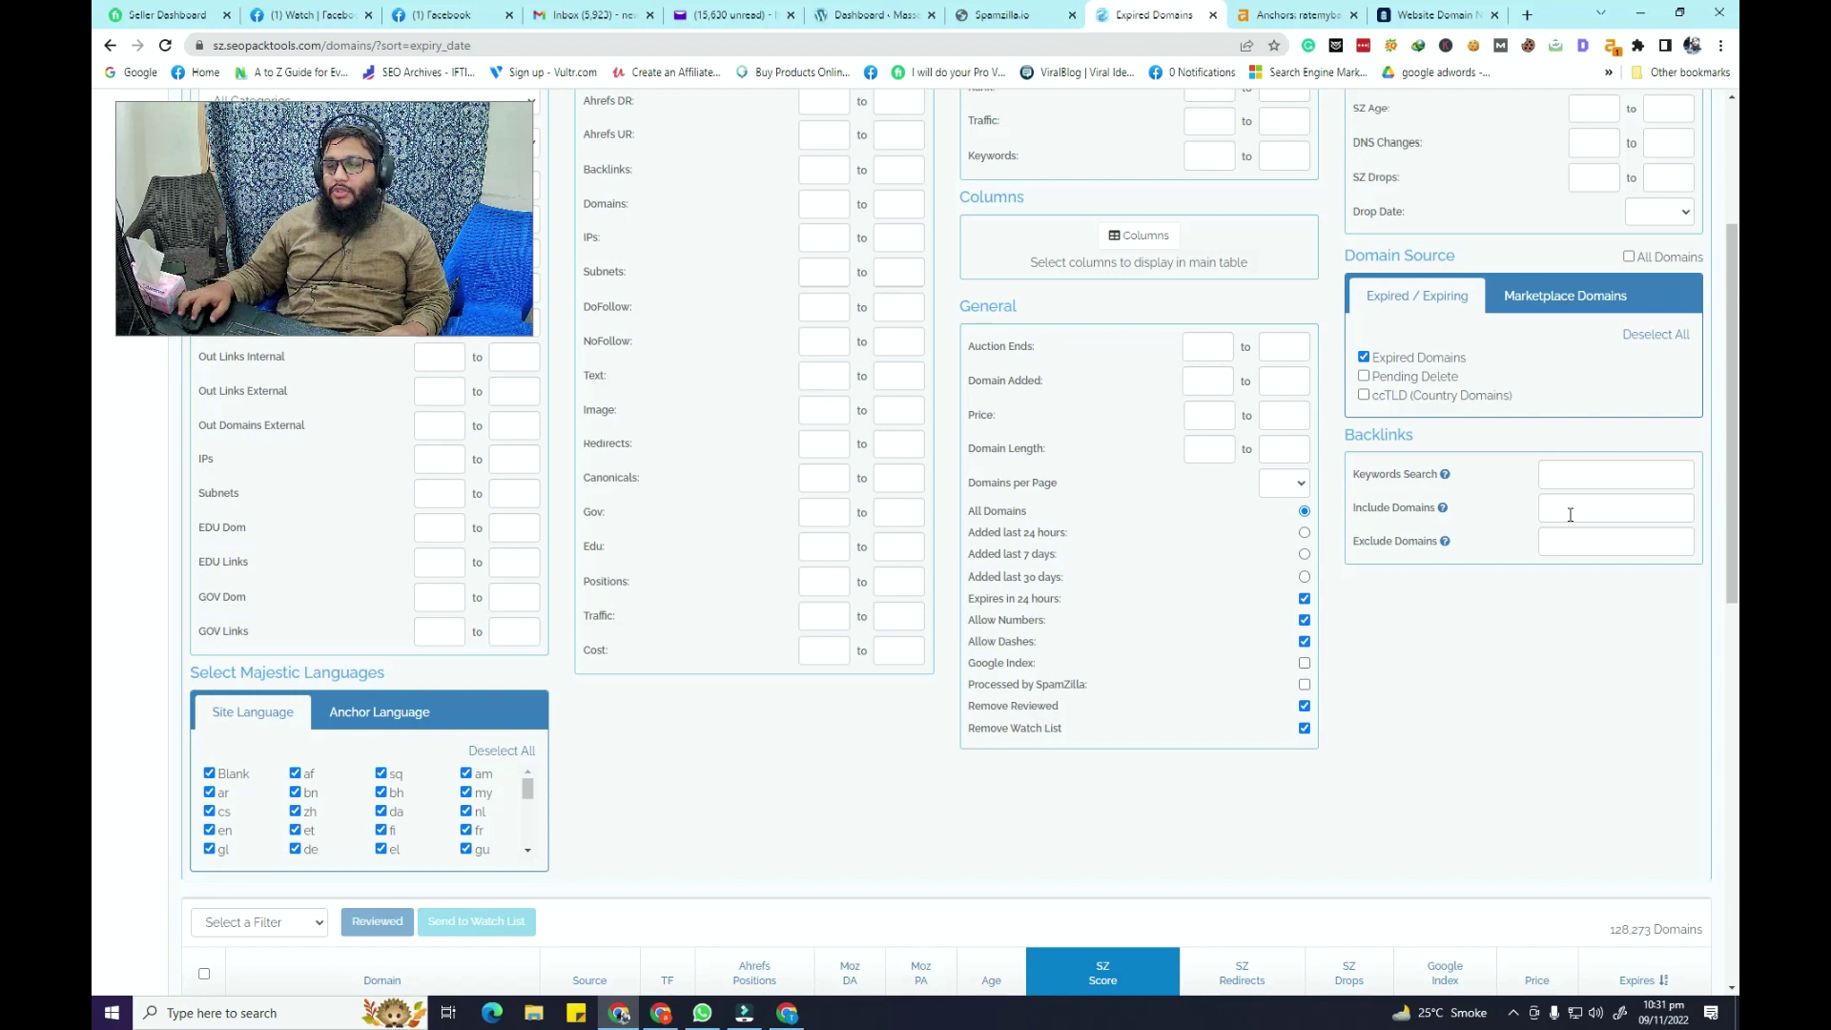
left_click(1569, 514)
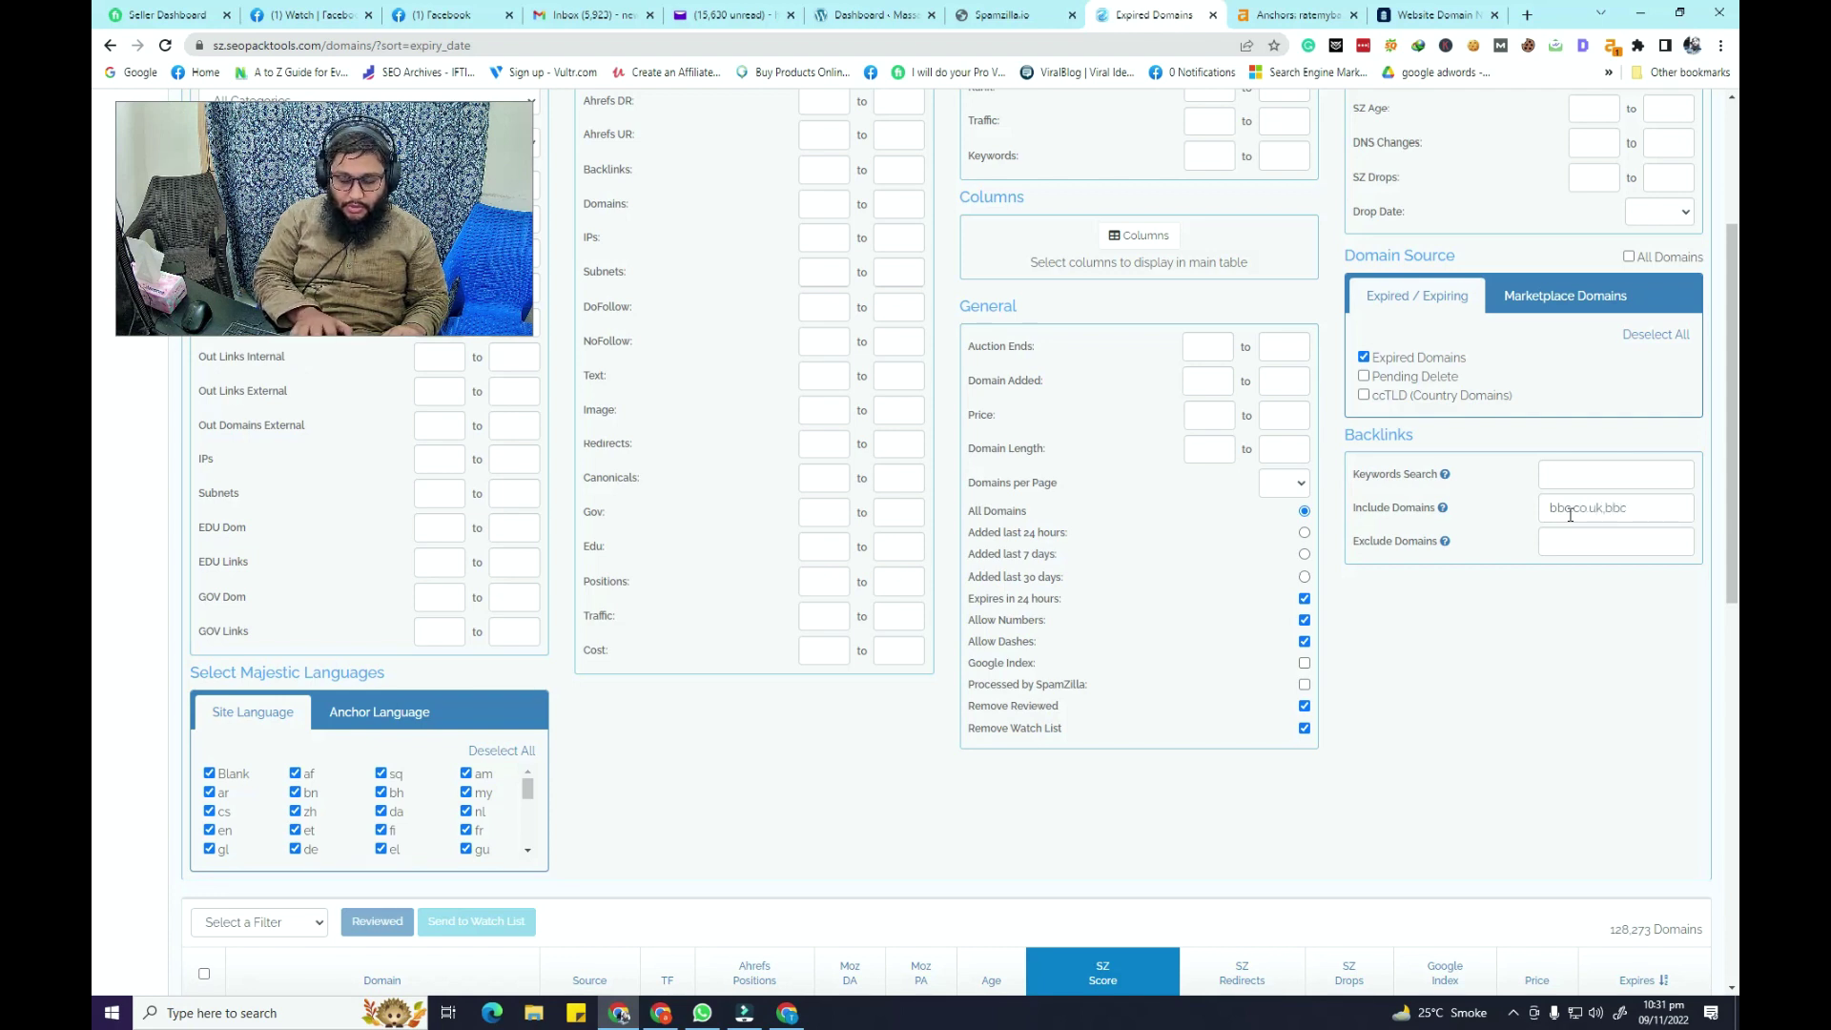
type("nytimes.com,c")
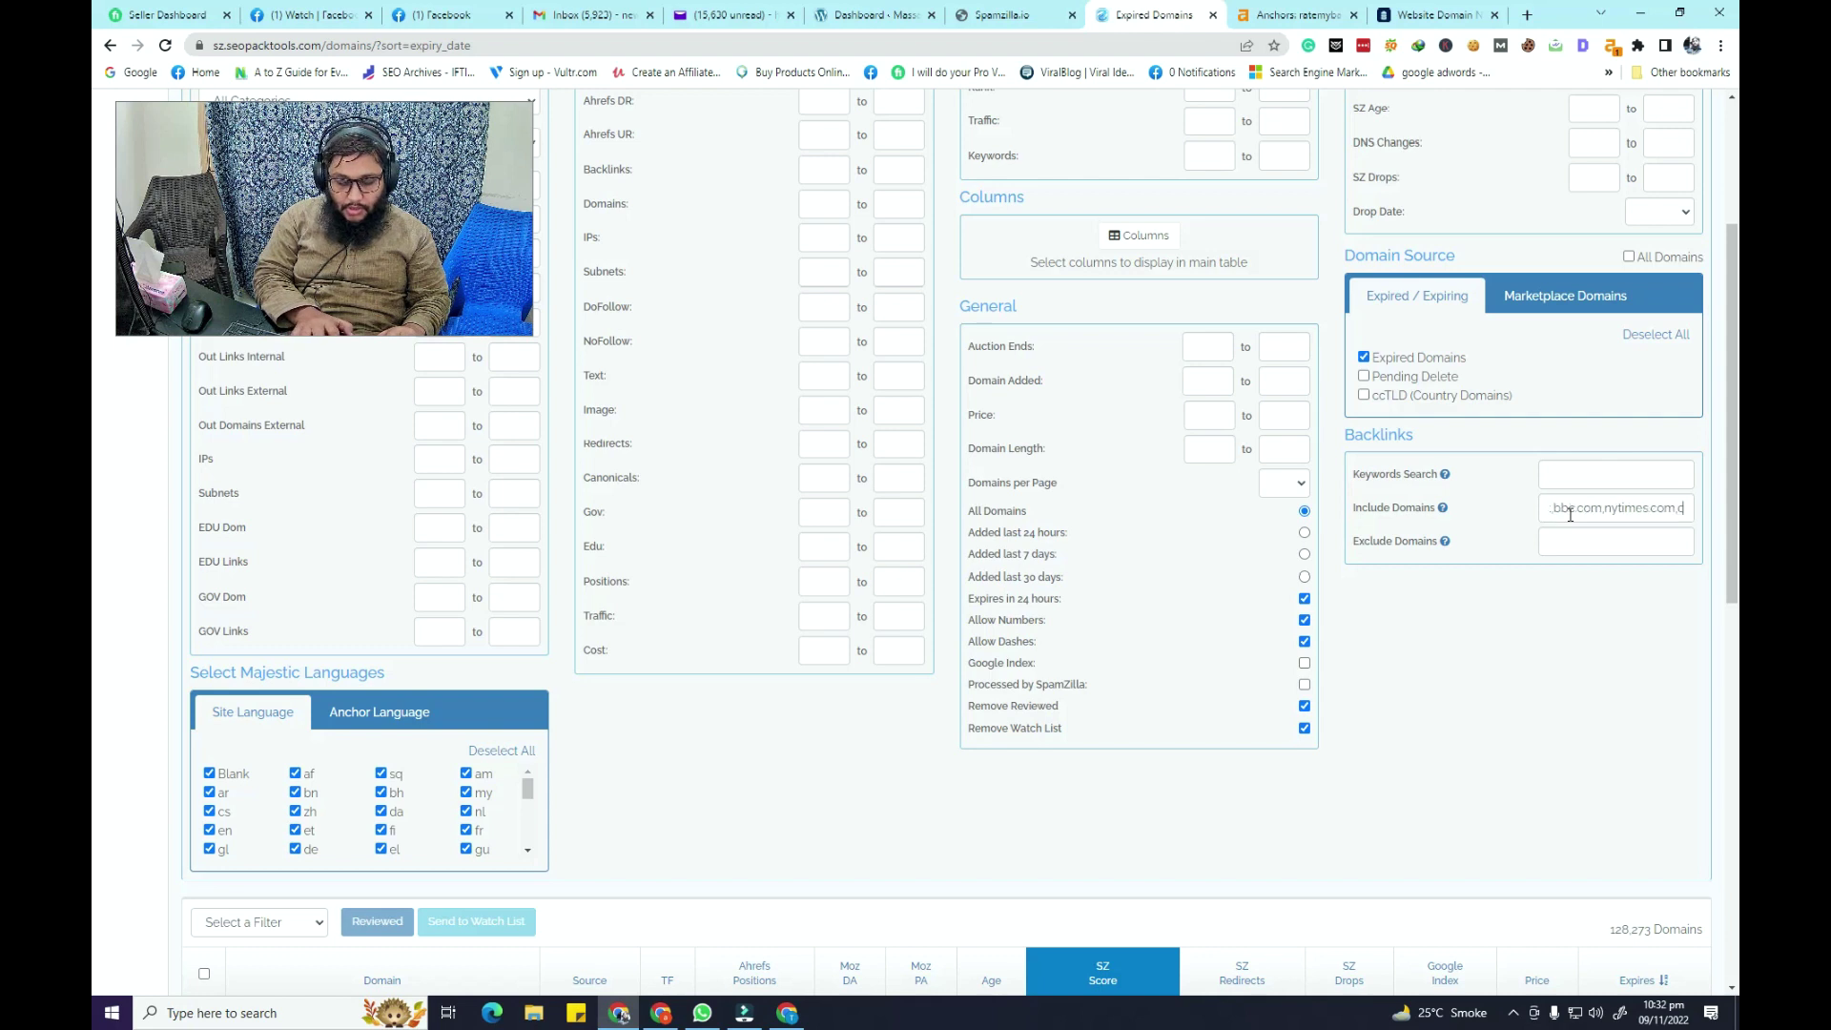
type("nn.com")
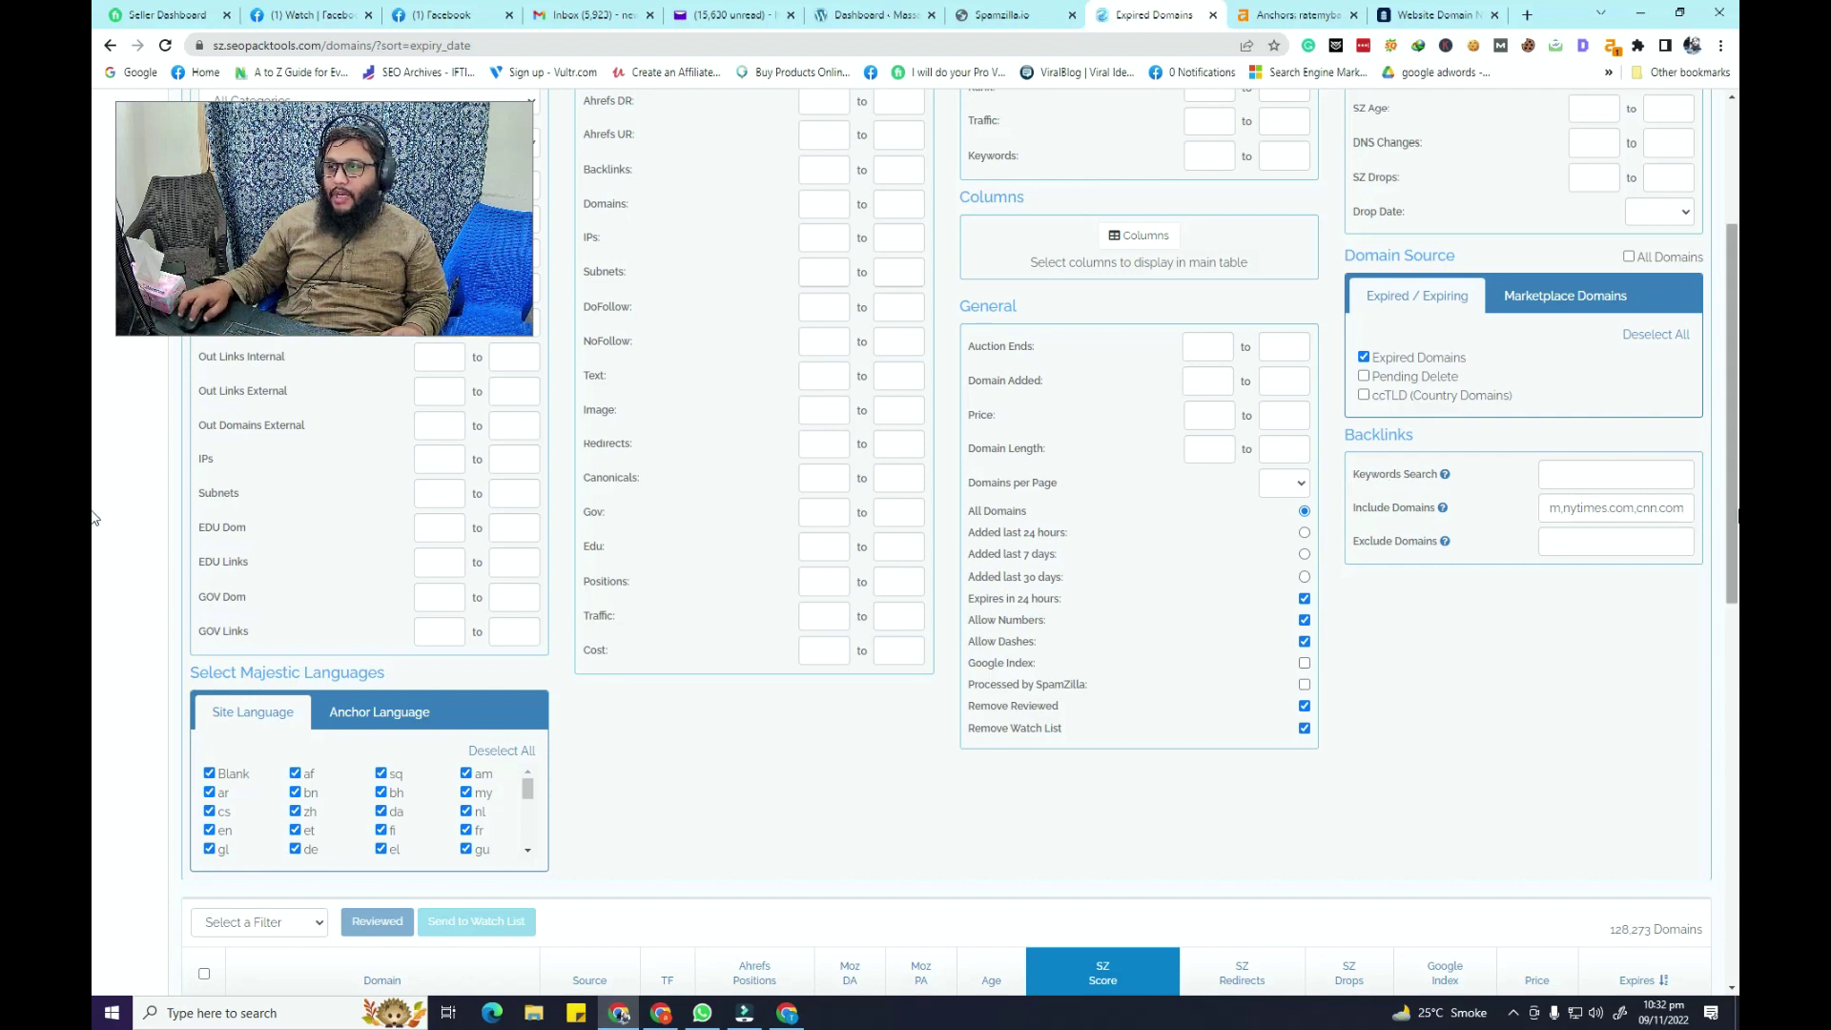
- Apply the backlink filter to the expired domains list
scroll(93, 431, "up", 2)
scroll(94, 429, "up", 1)
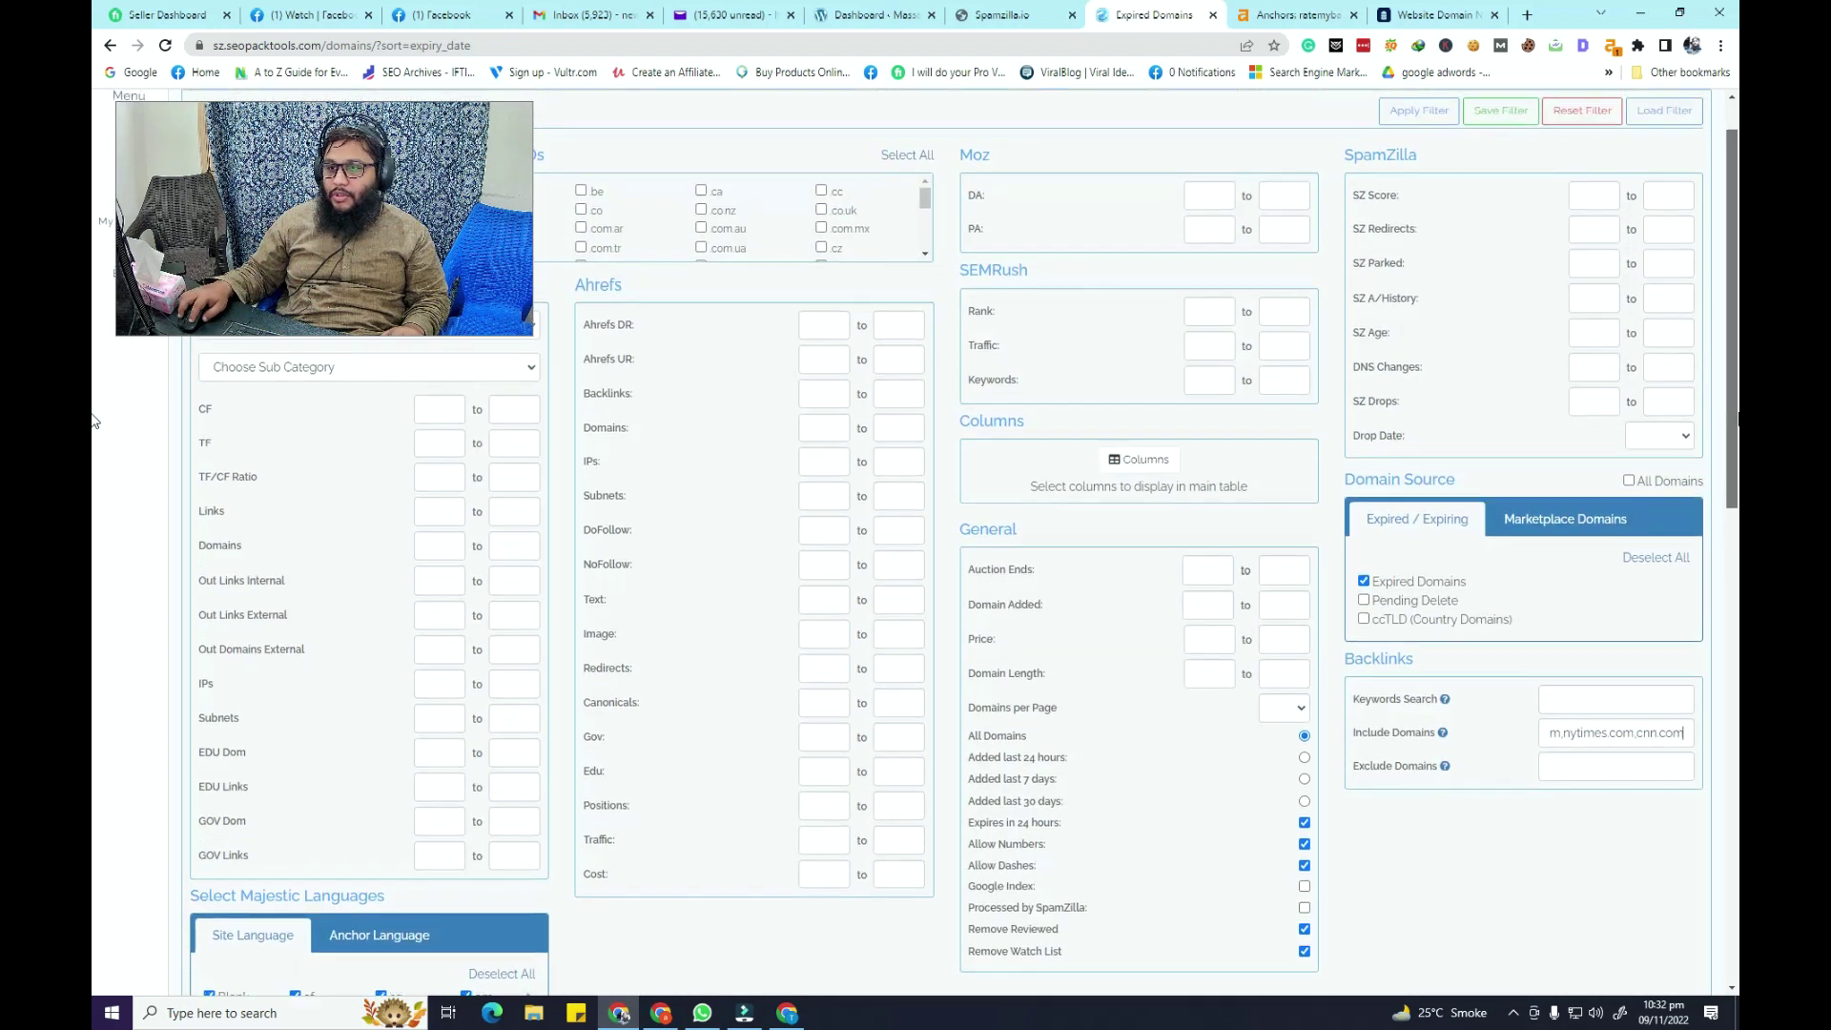
scroll(93, 417, "up", 1)
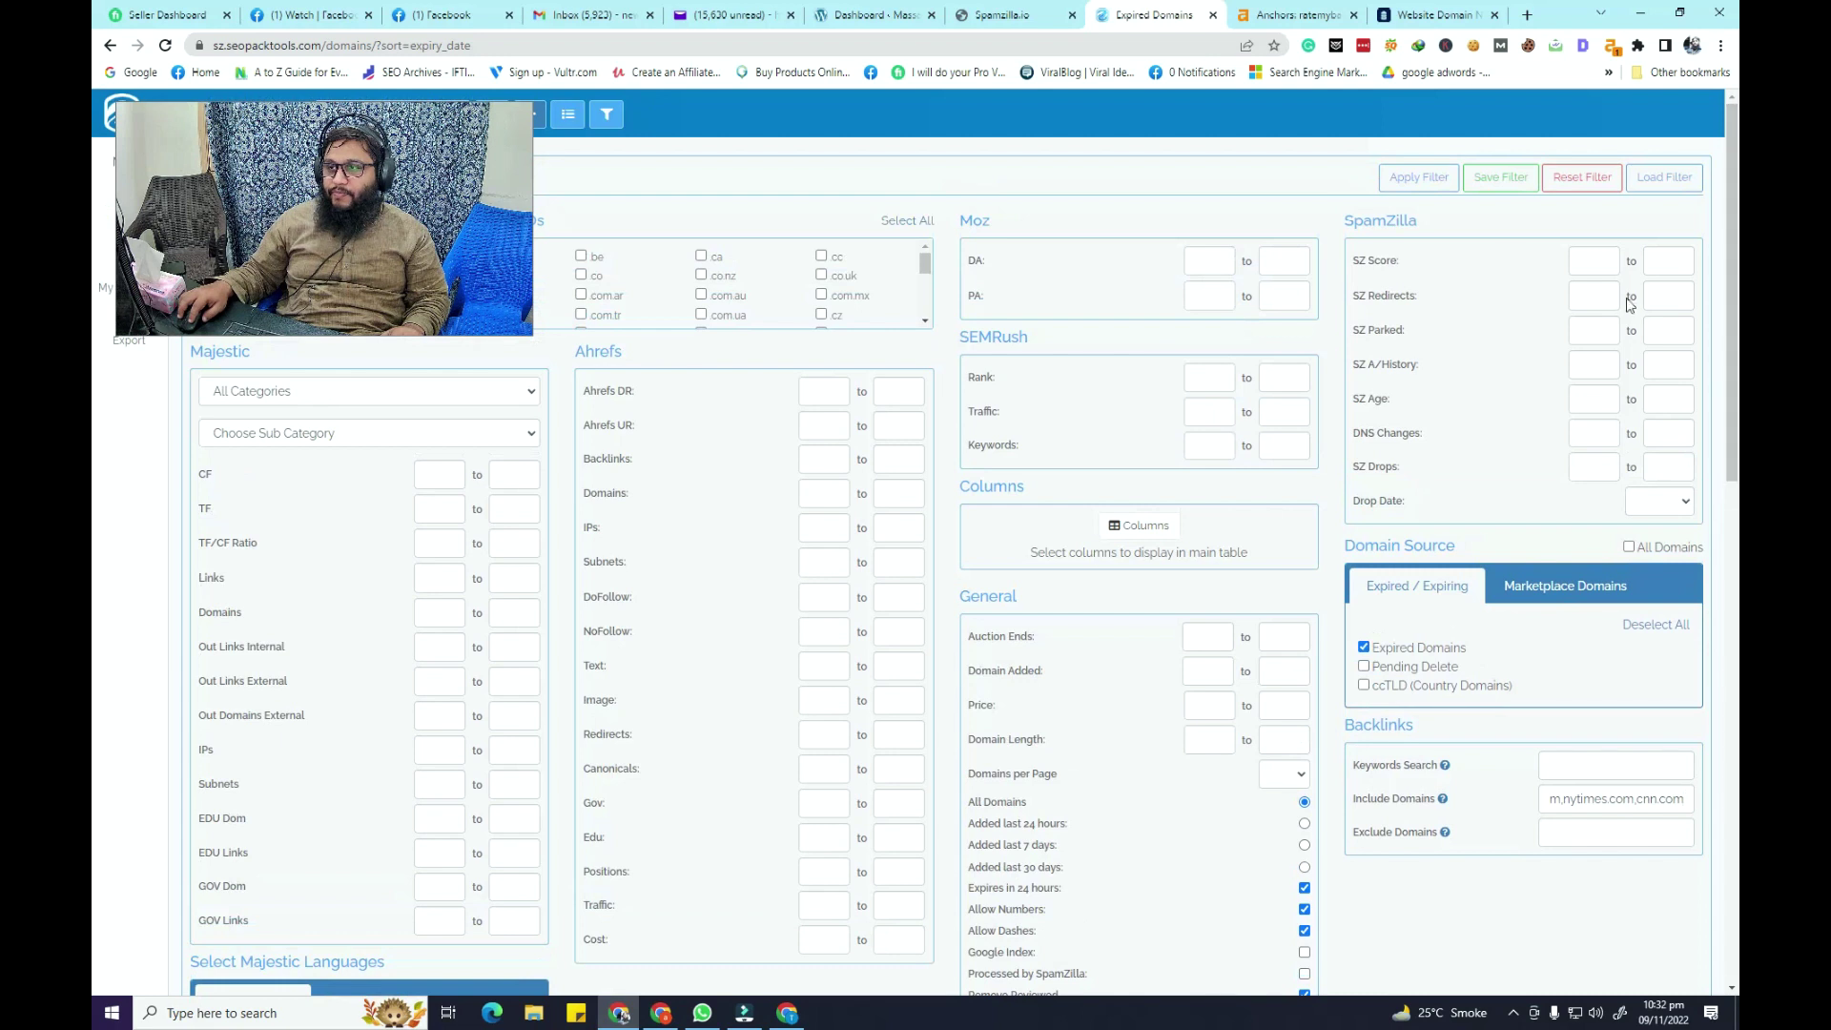
left_click(1418, 180)
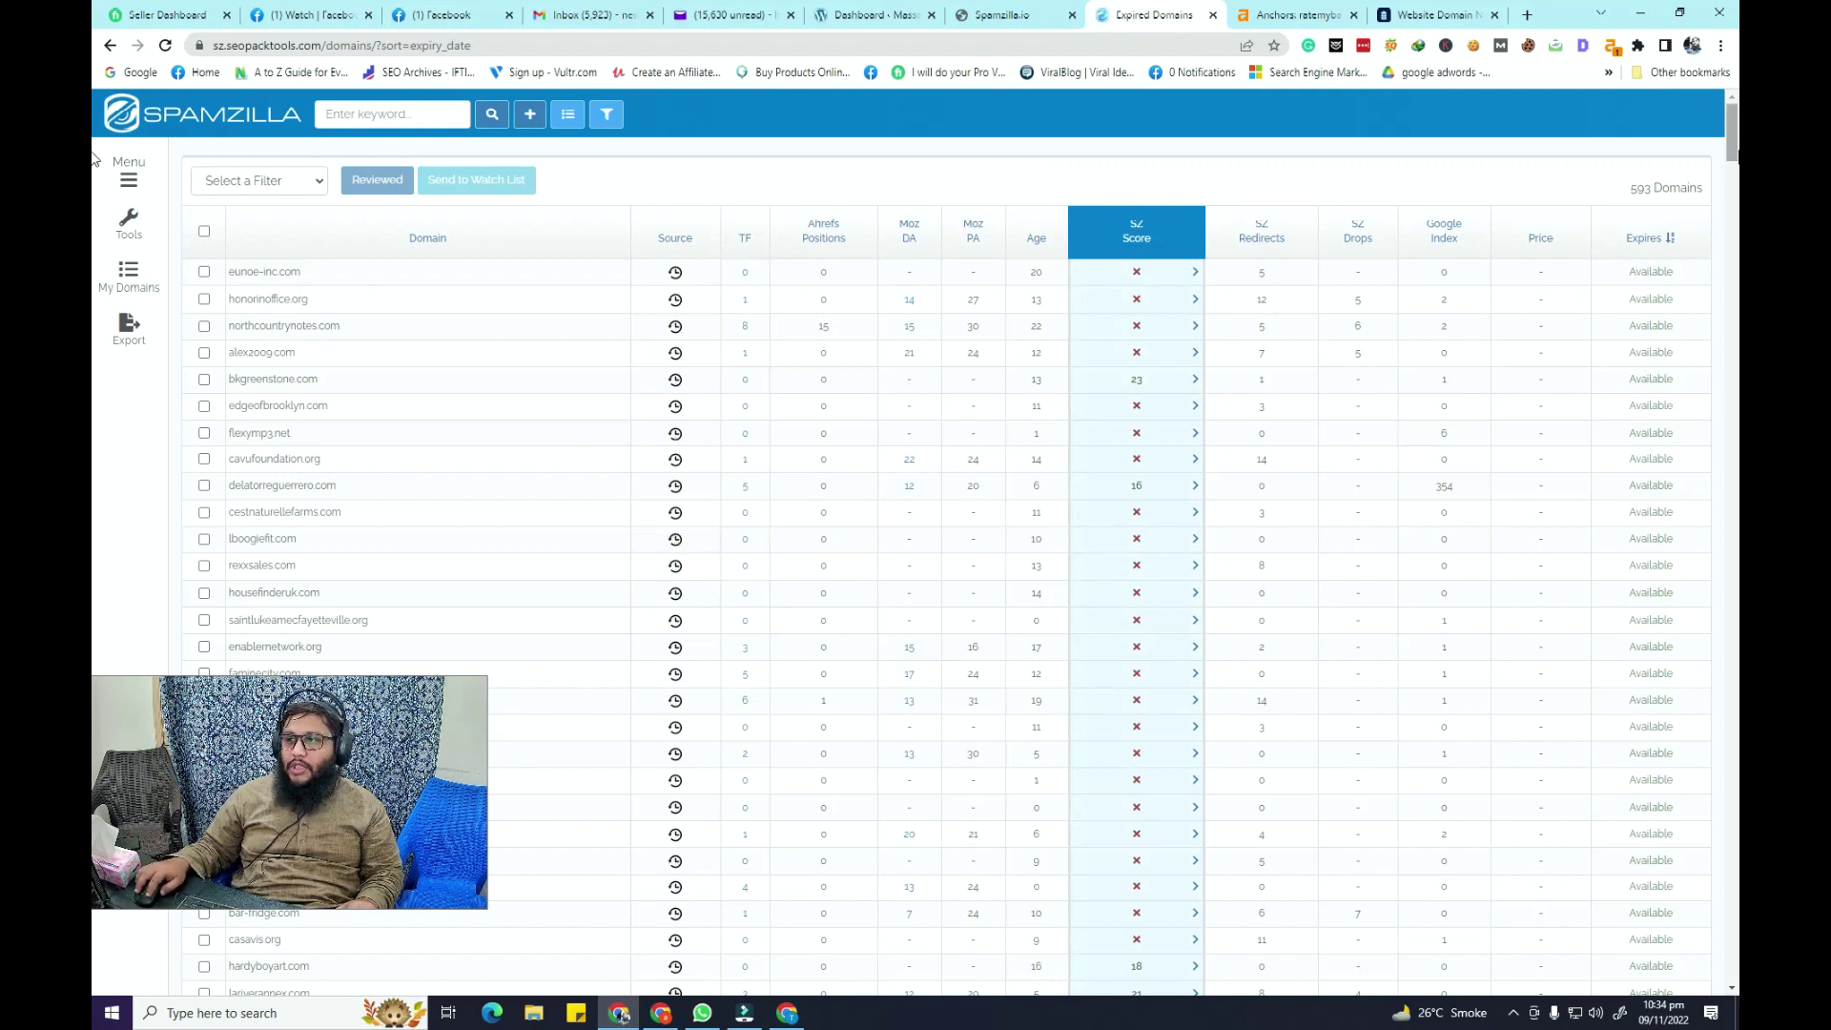
- Reopen the filters, review the backlink include and exclude domain settings, and reapply the filter
left_click(606, 115)
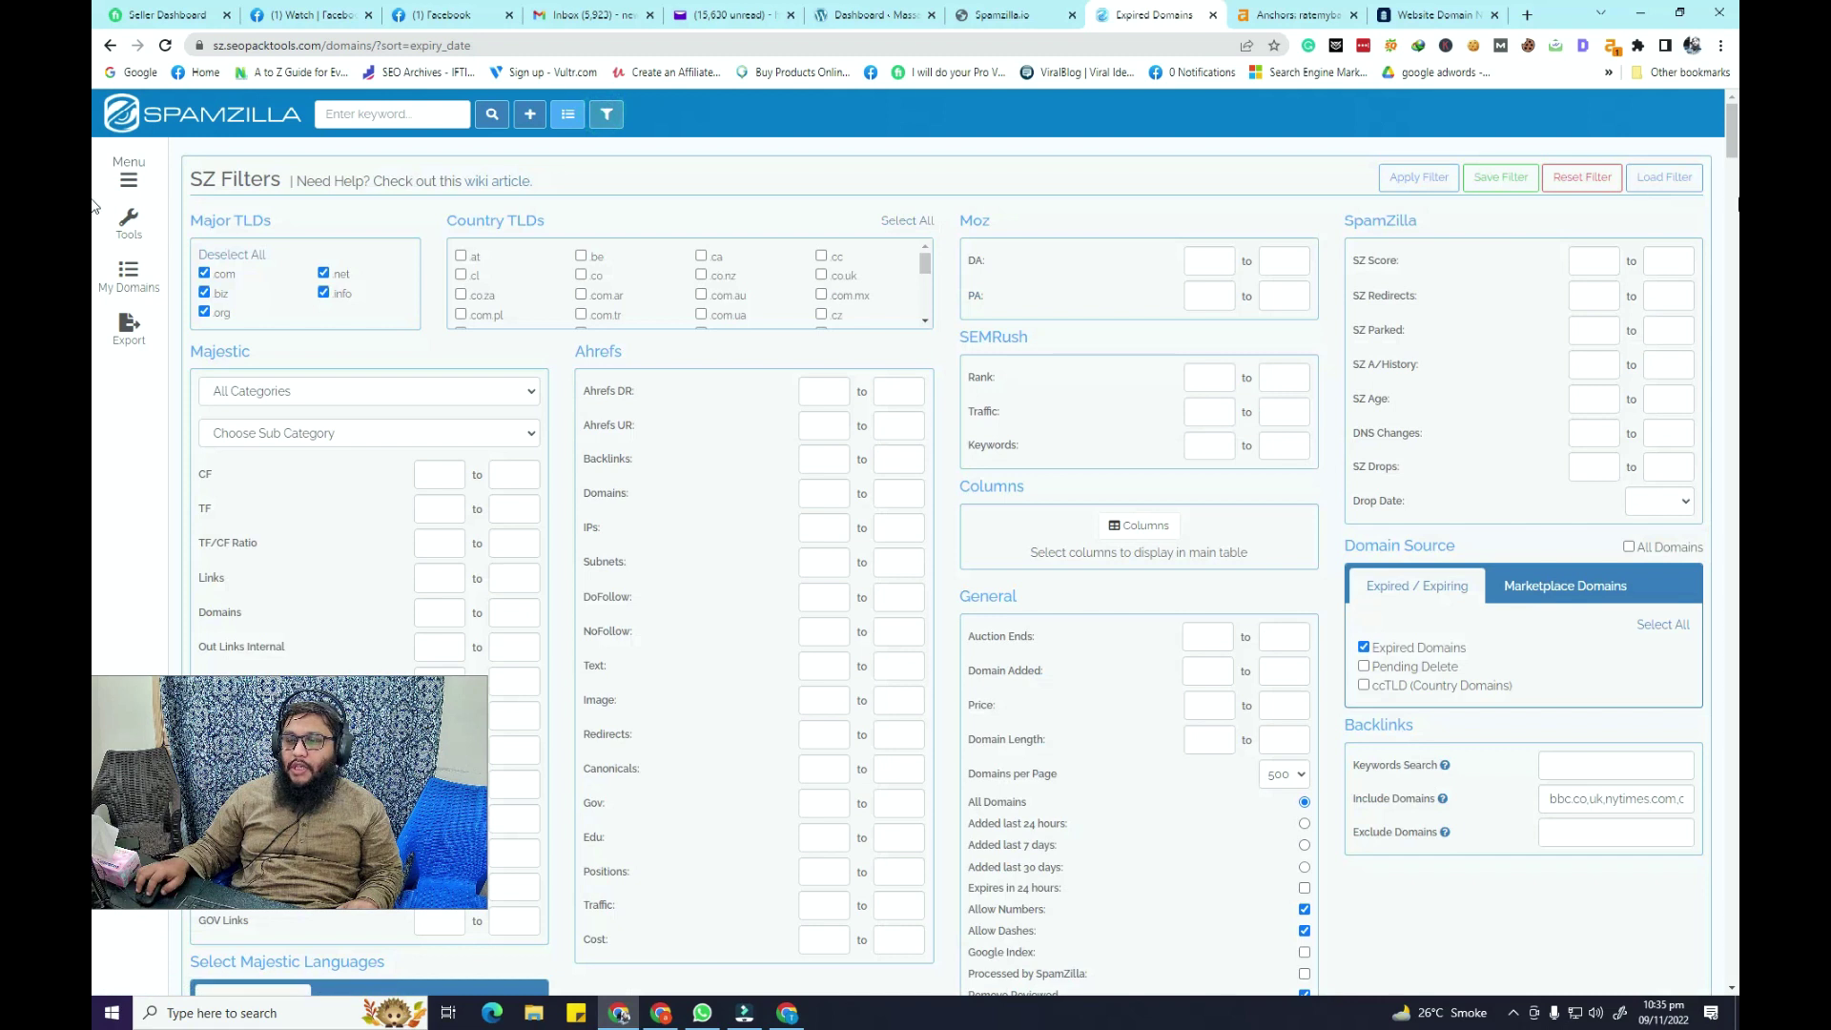
scroll(1606, 401, "down", 4)
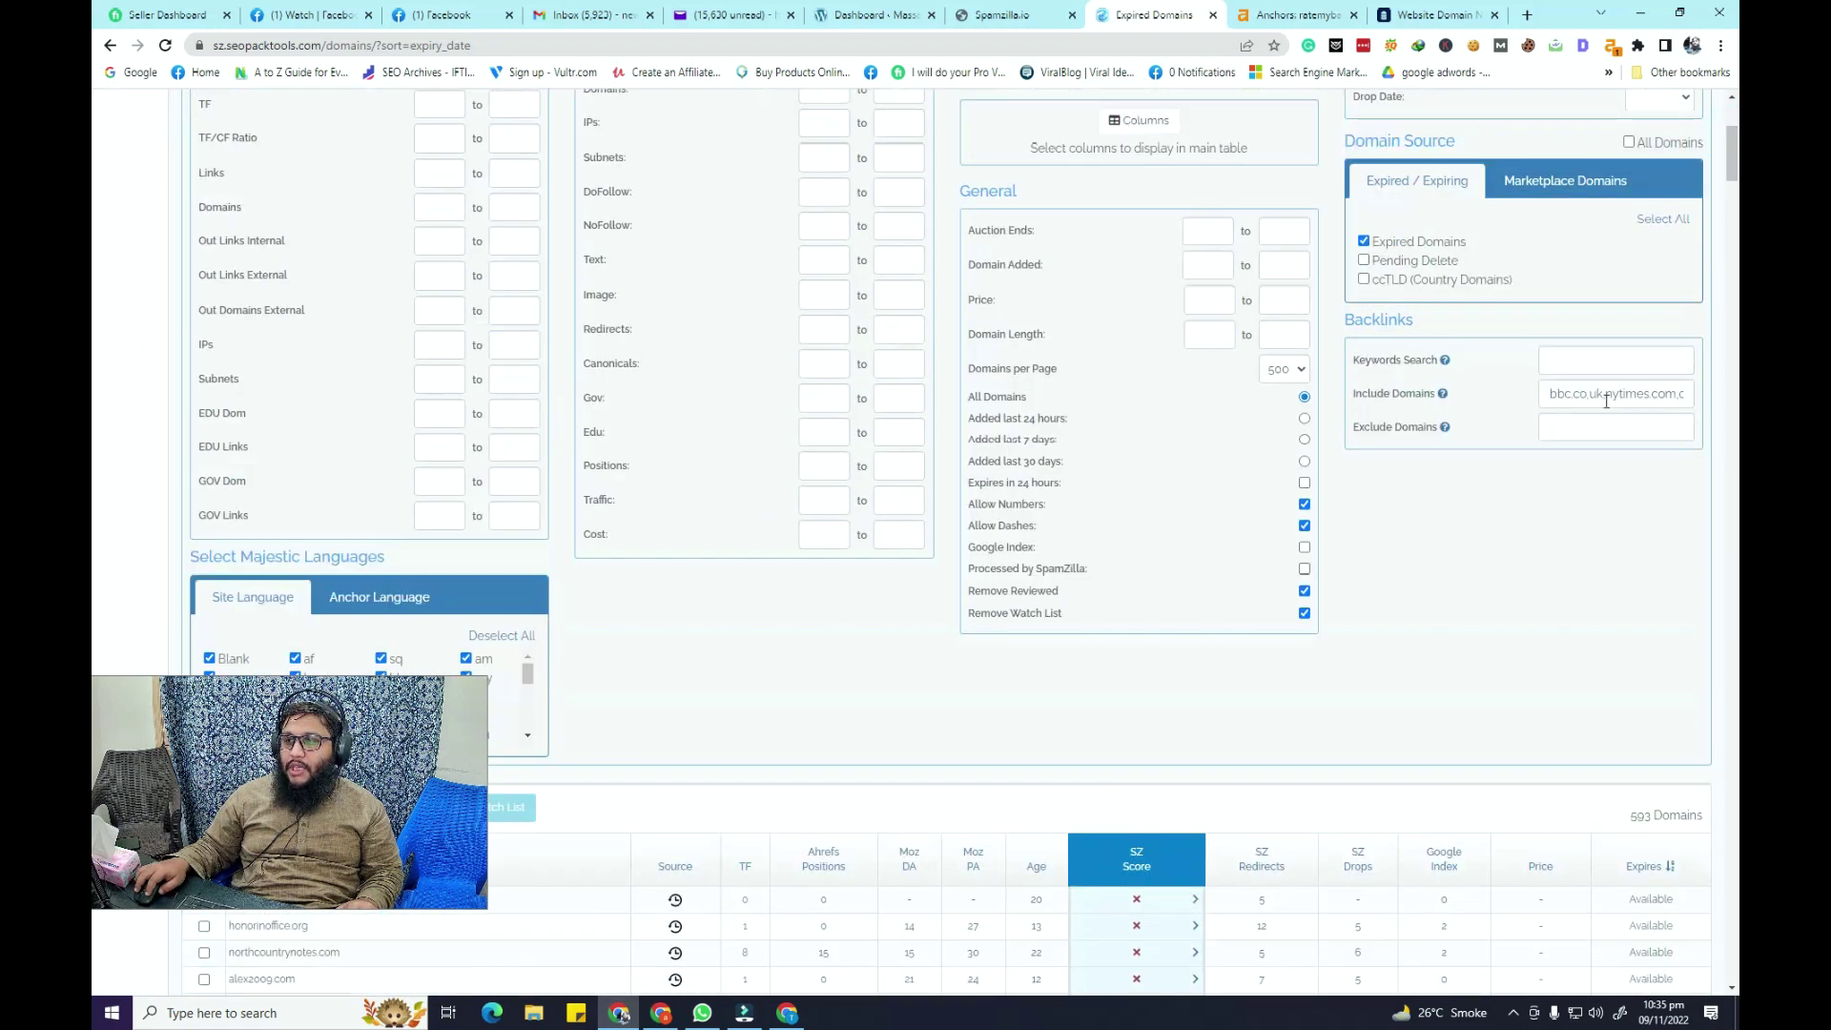
left_click_drag(1551, 399, 1638, 404)
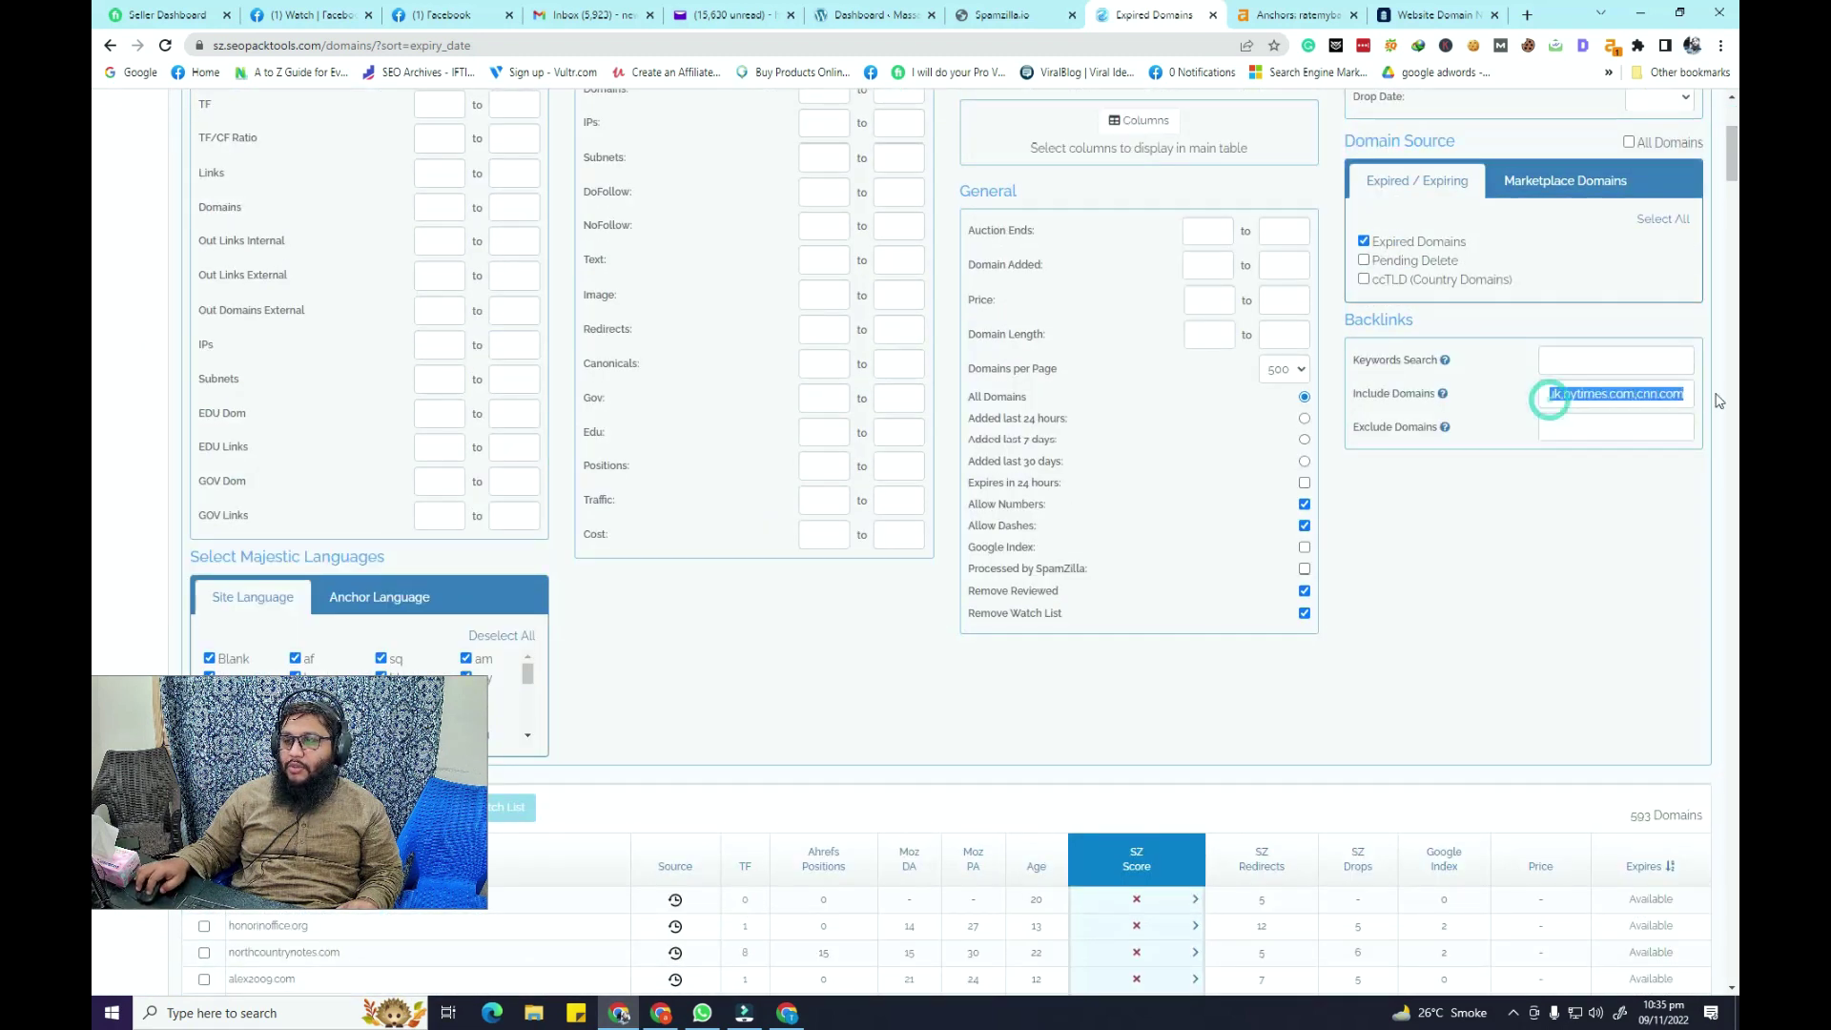
left_click(1626, 424)
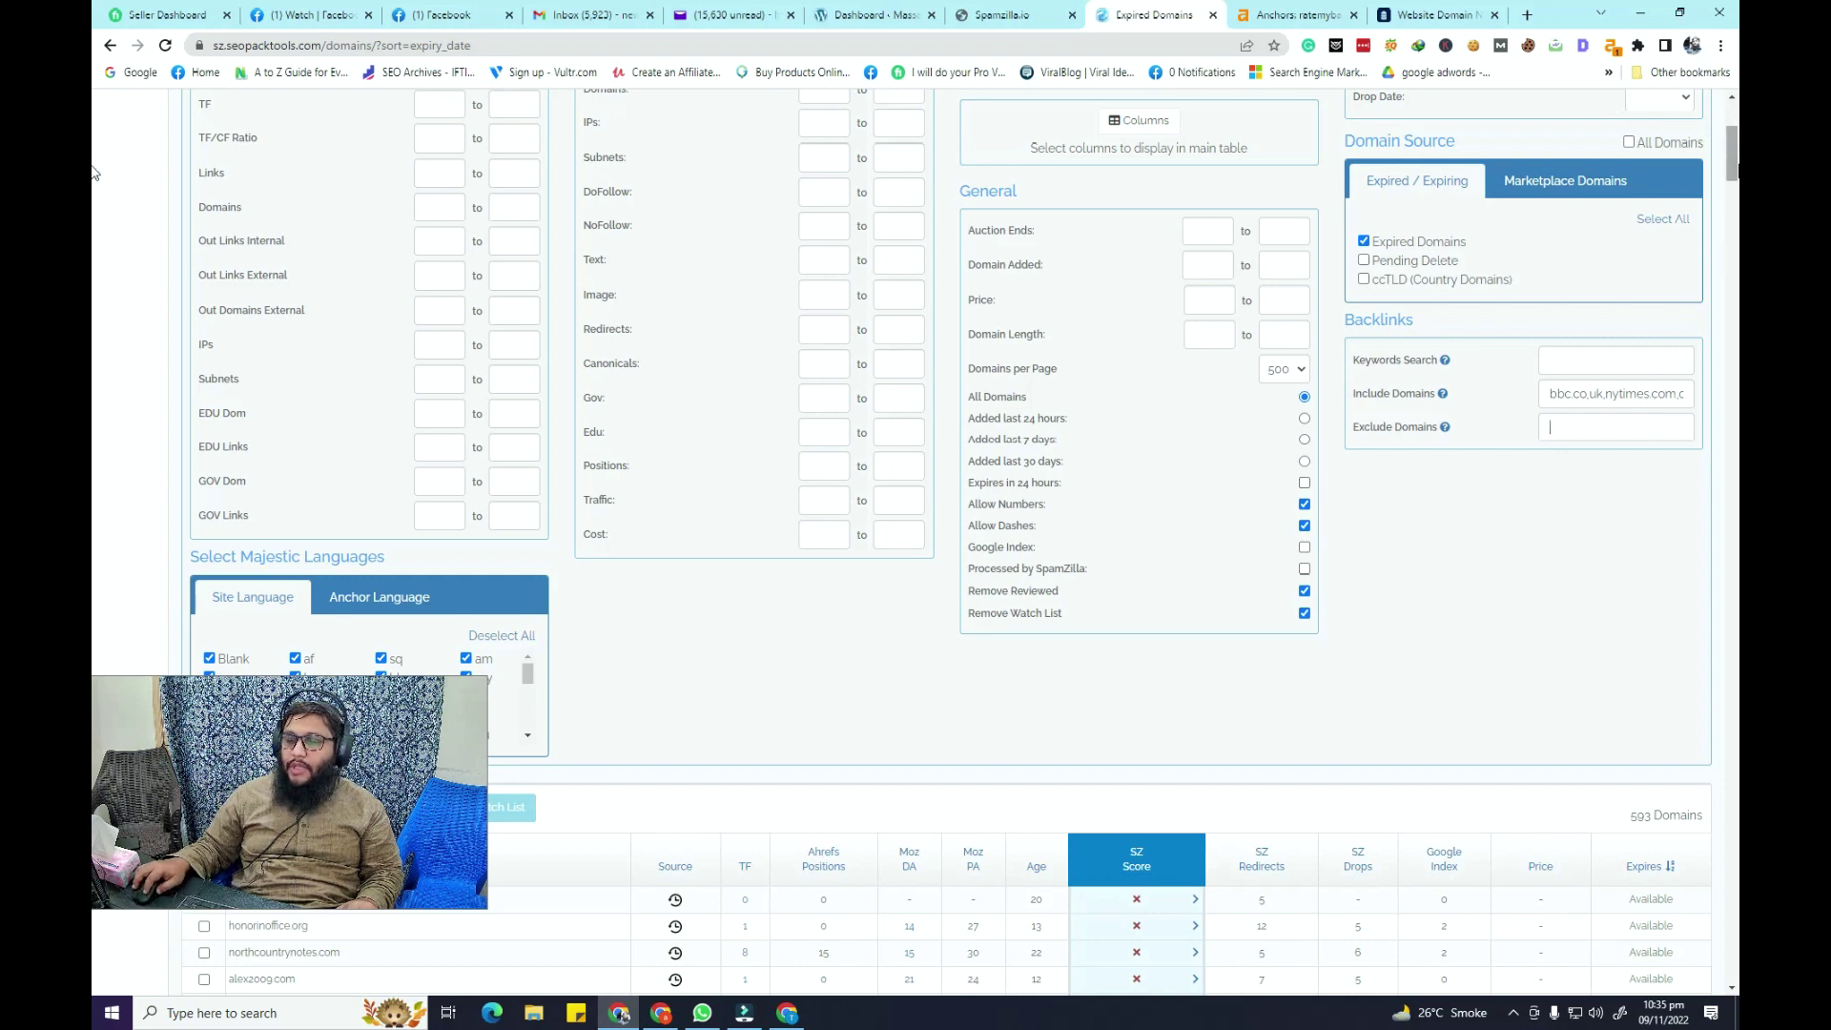
scroll(93, 157, "up", 2)
scroll(94, 153, "up", 2)
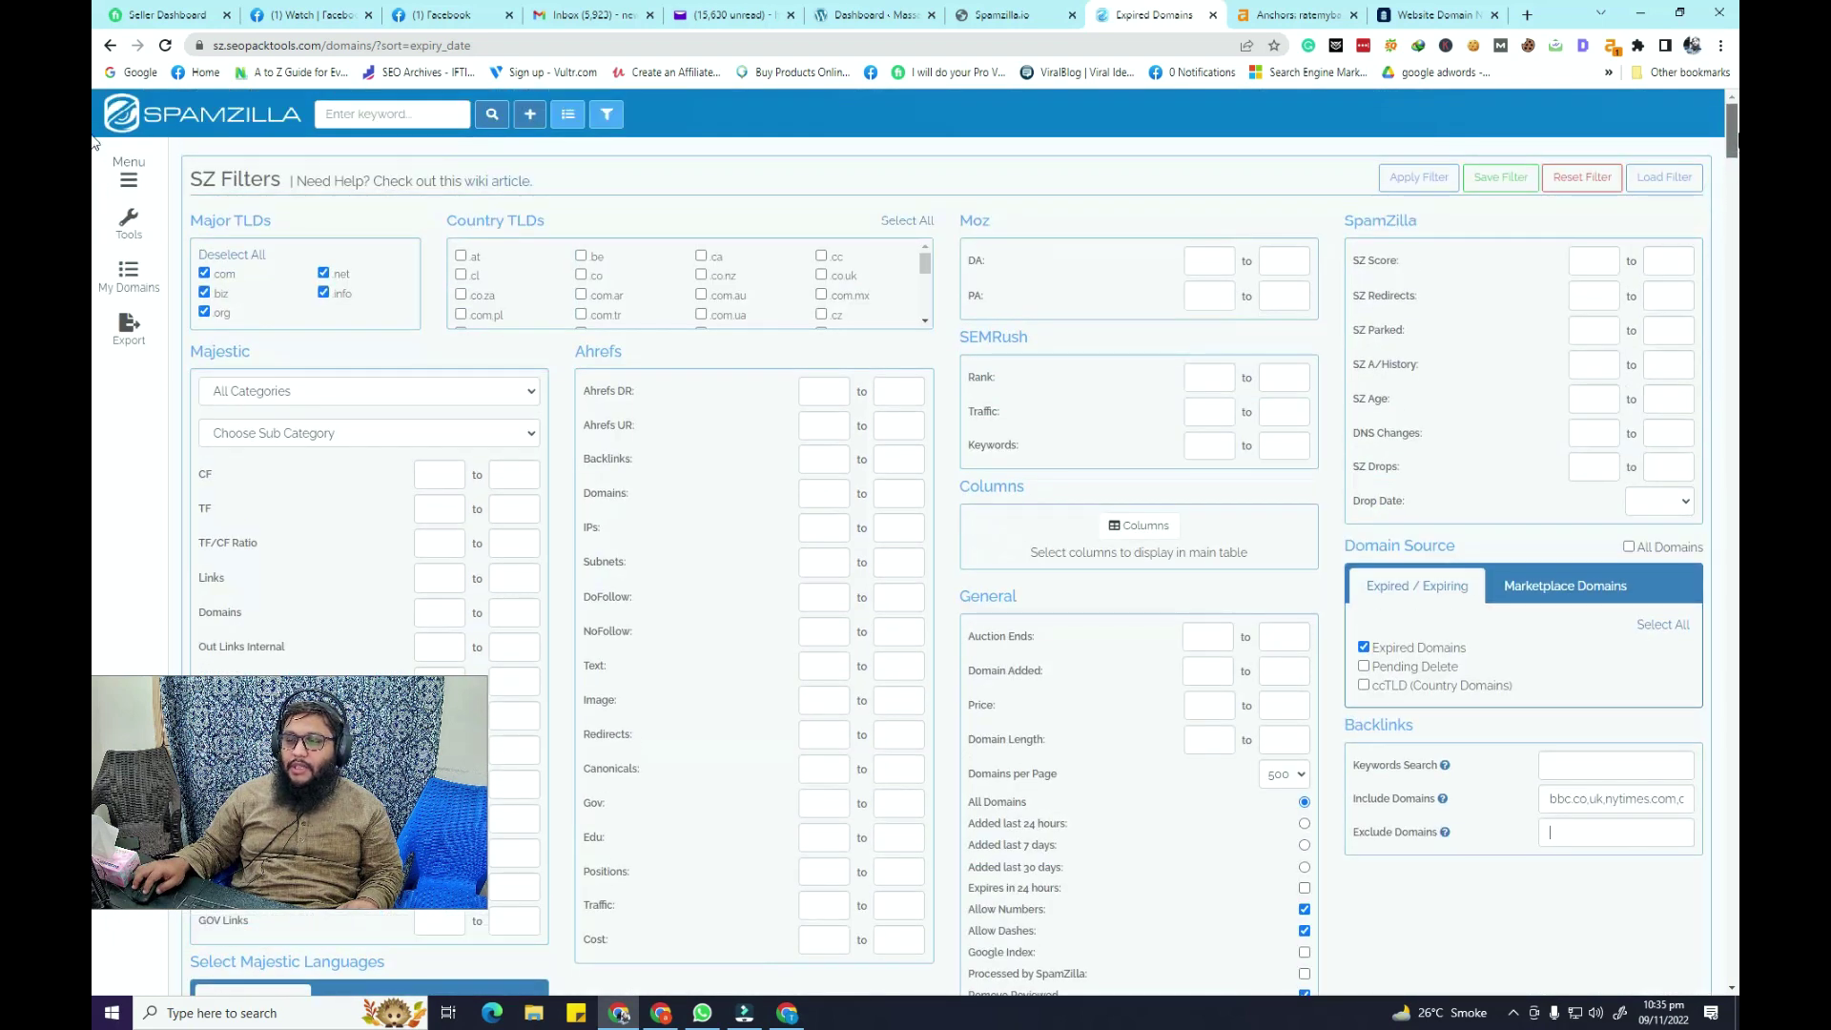
scroll(96, 157, "down", 10)
scroll(95, 158, "up", 10)
left_click(1436, 178)
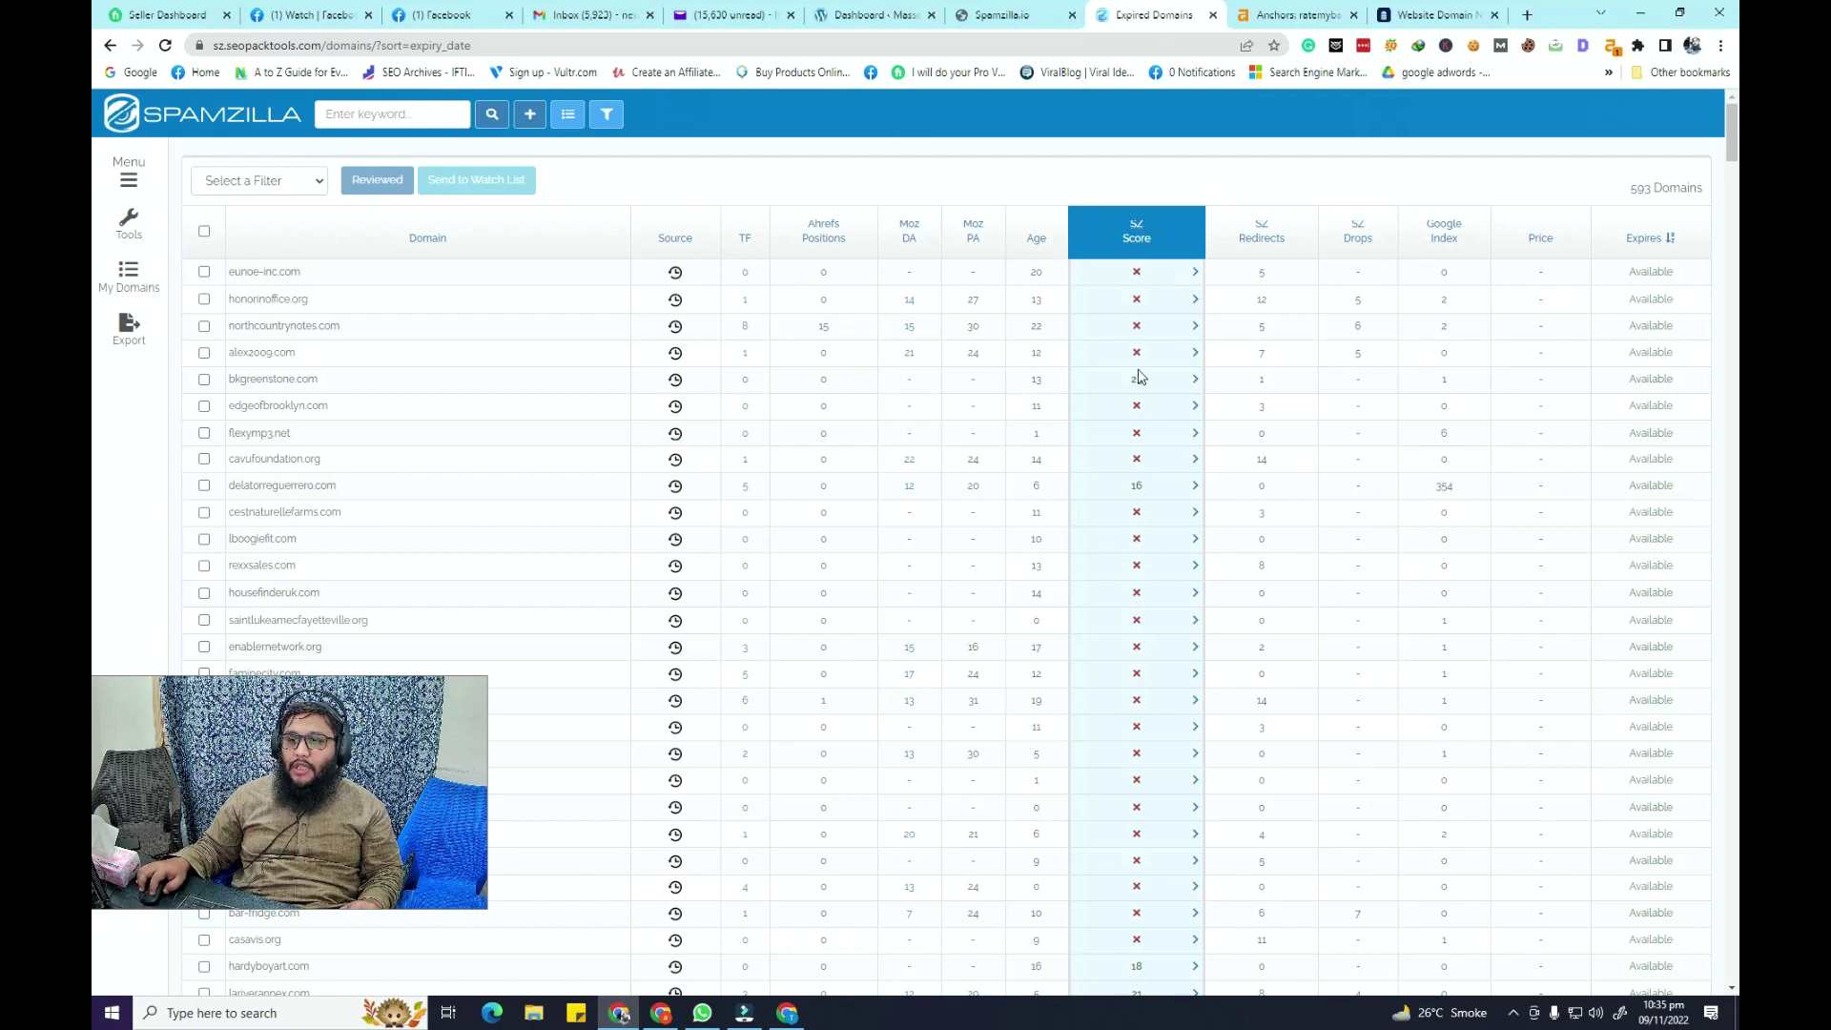
- Limit the SZ Score to a maximum of 25 and apply the filter to the domain list
left_click(609, 115)
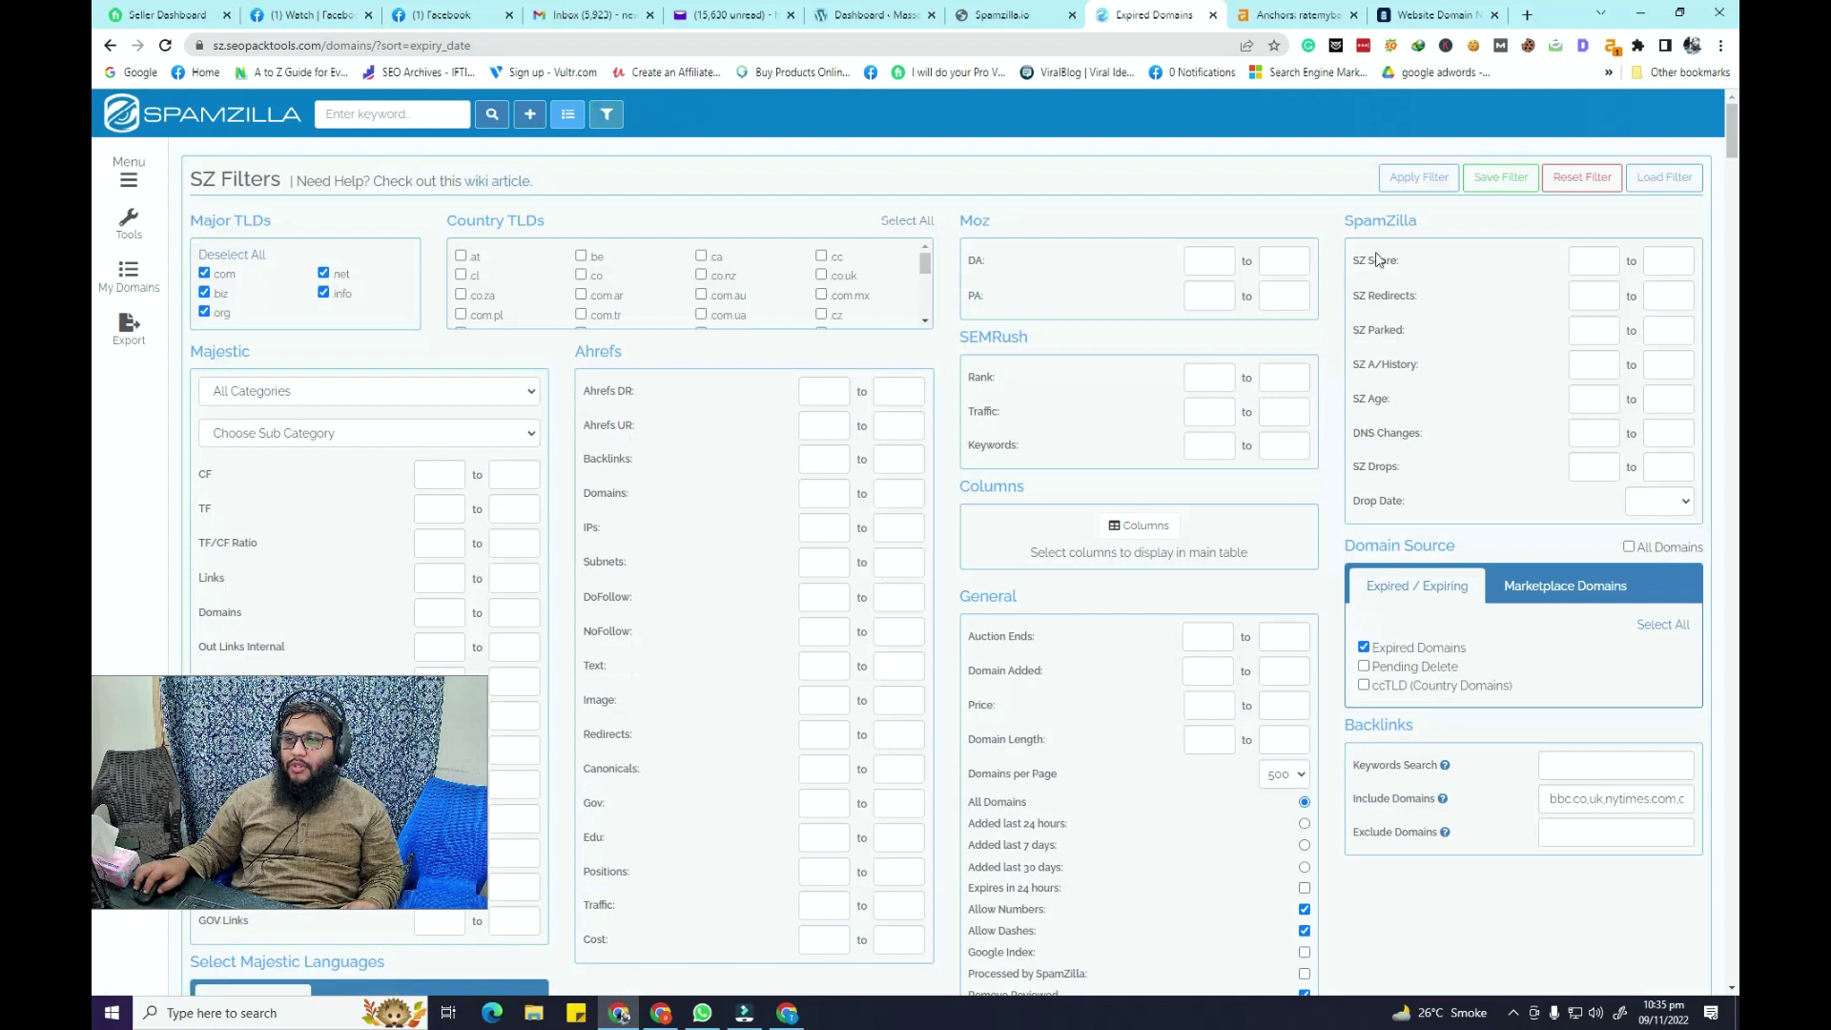
left_click(1333, 261)
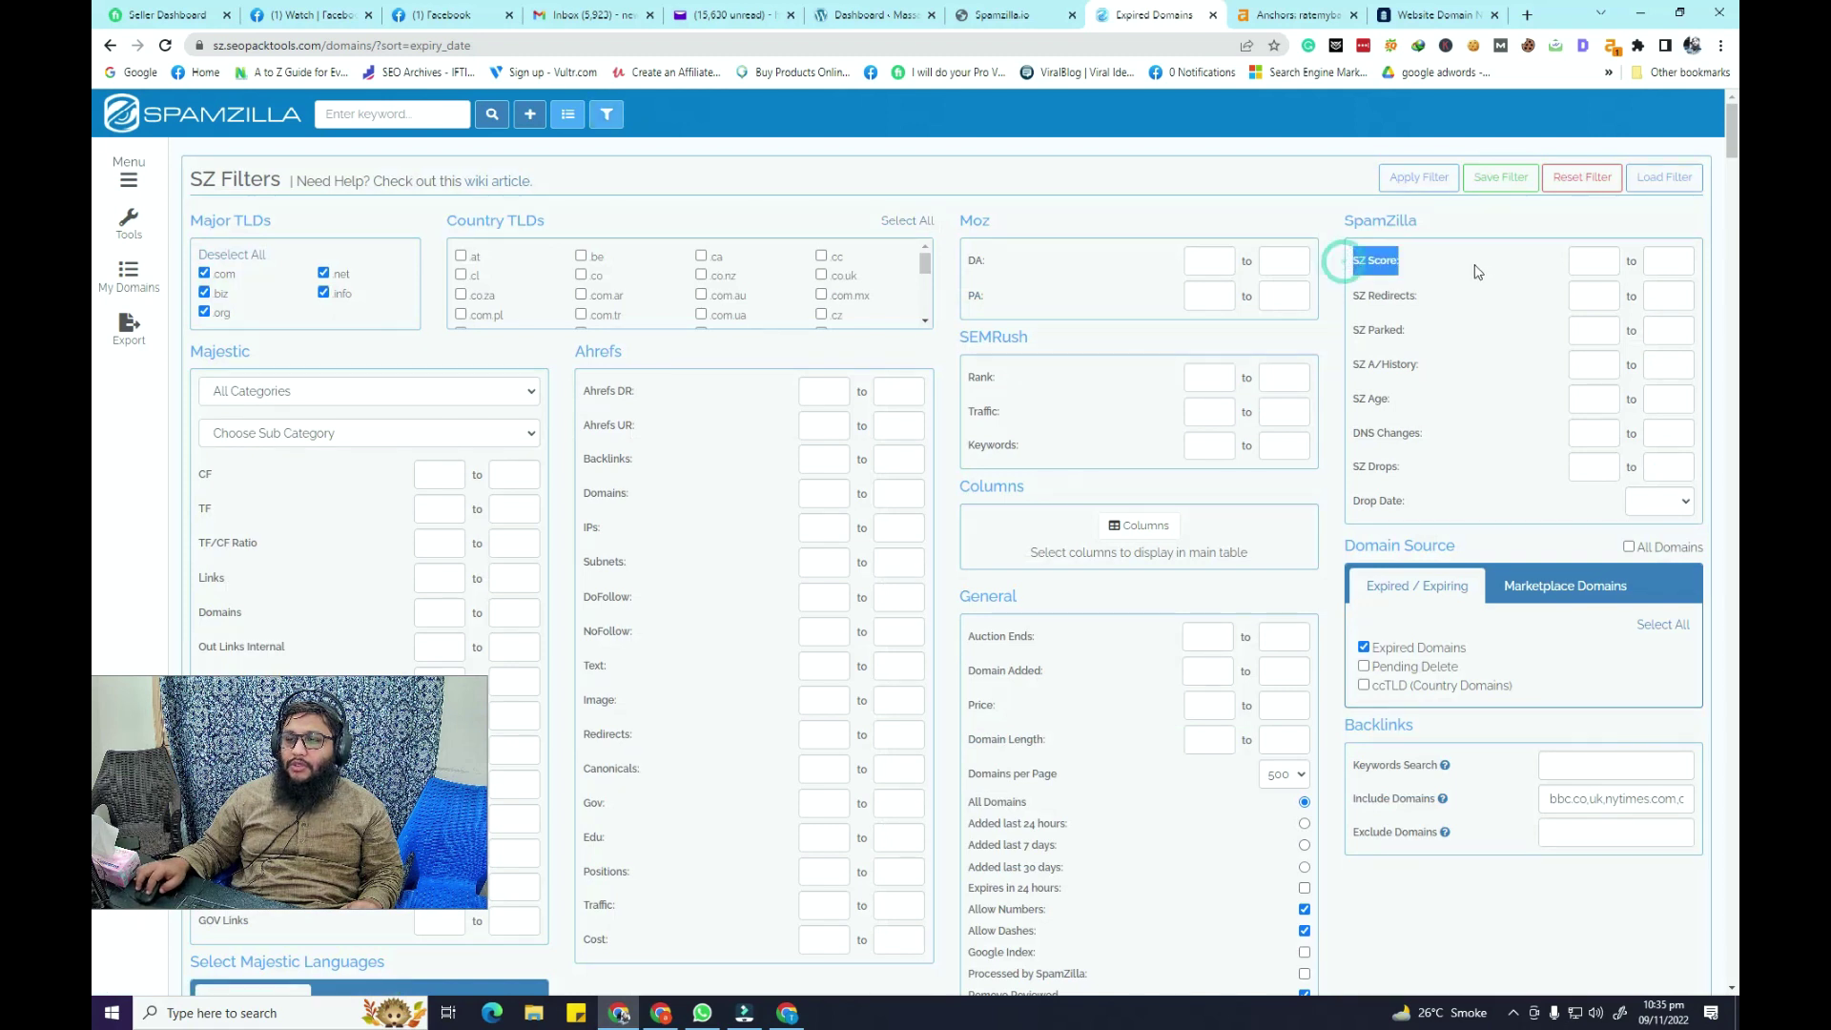
left_click(1669, 257)
type("25")
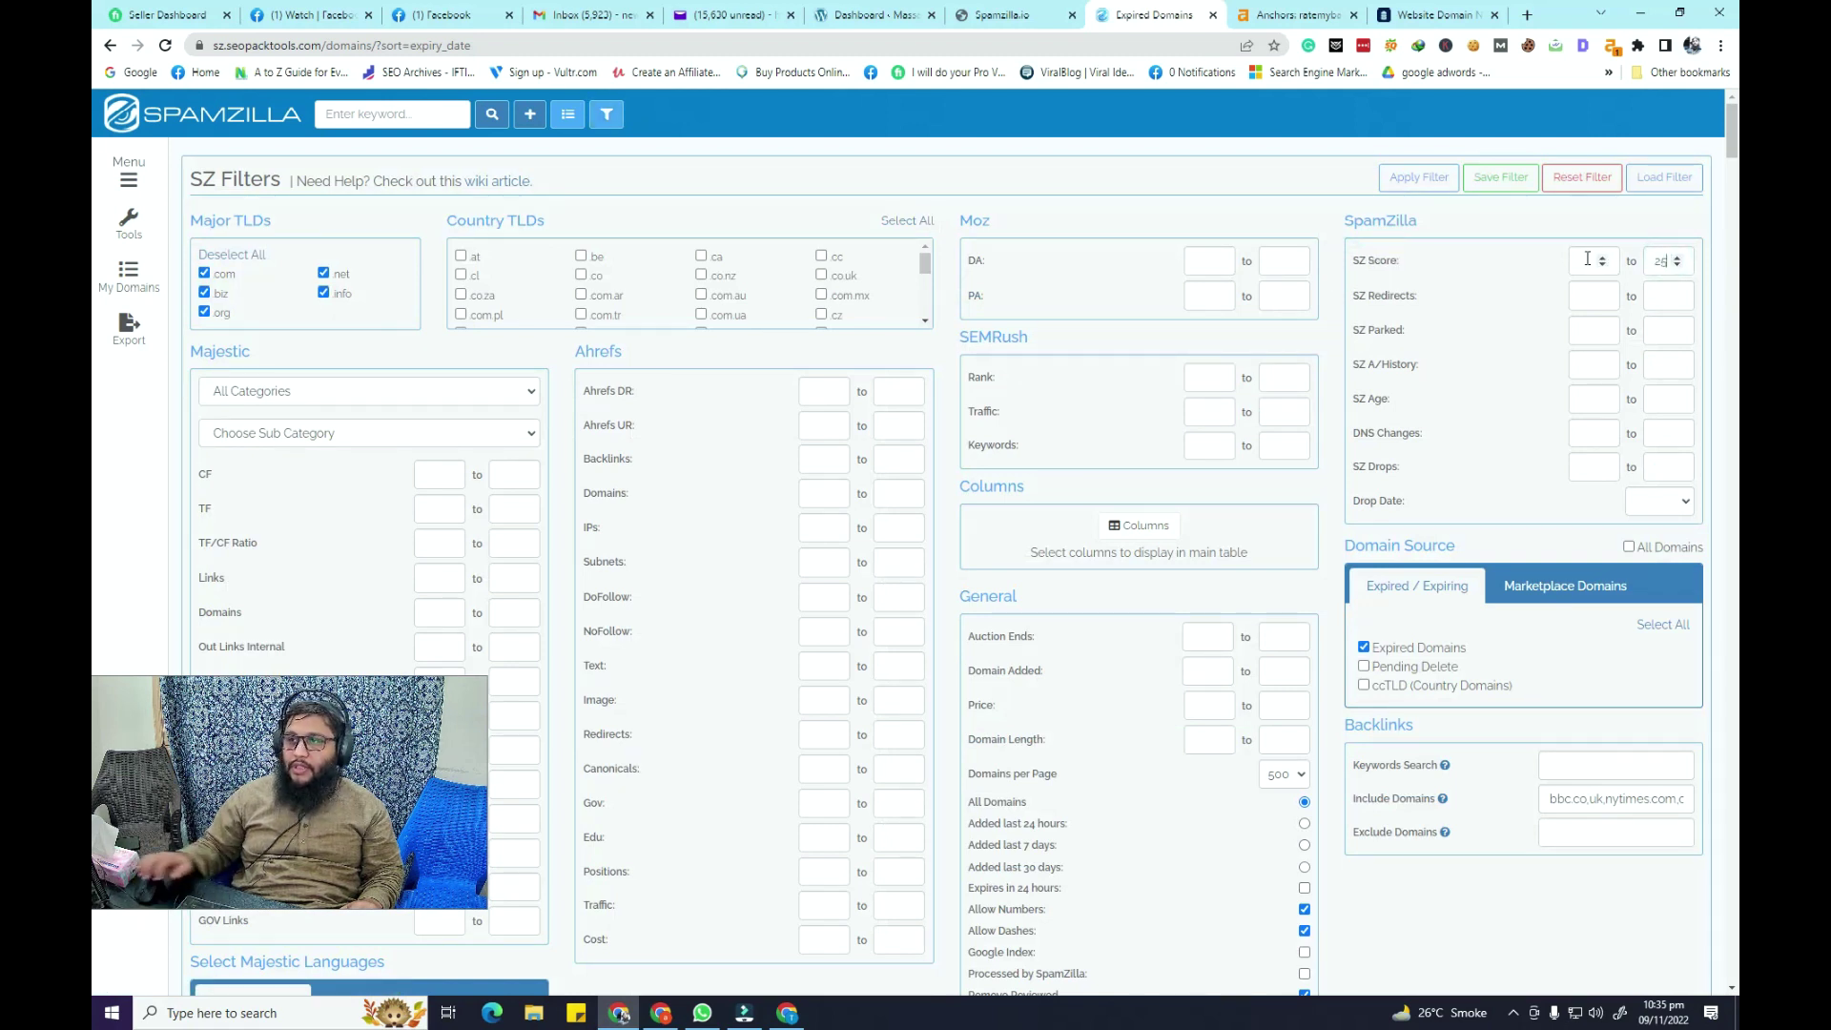
left_click(1424, 190)
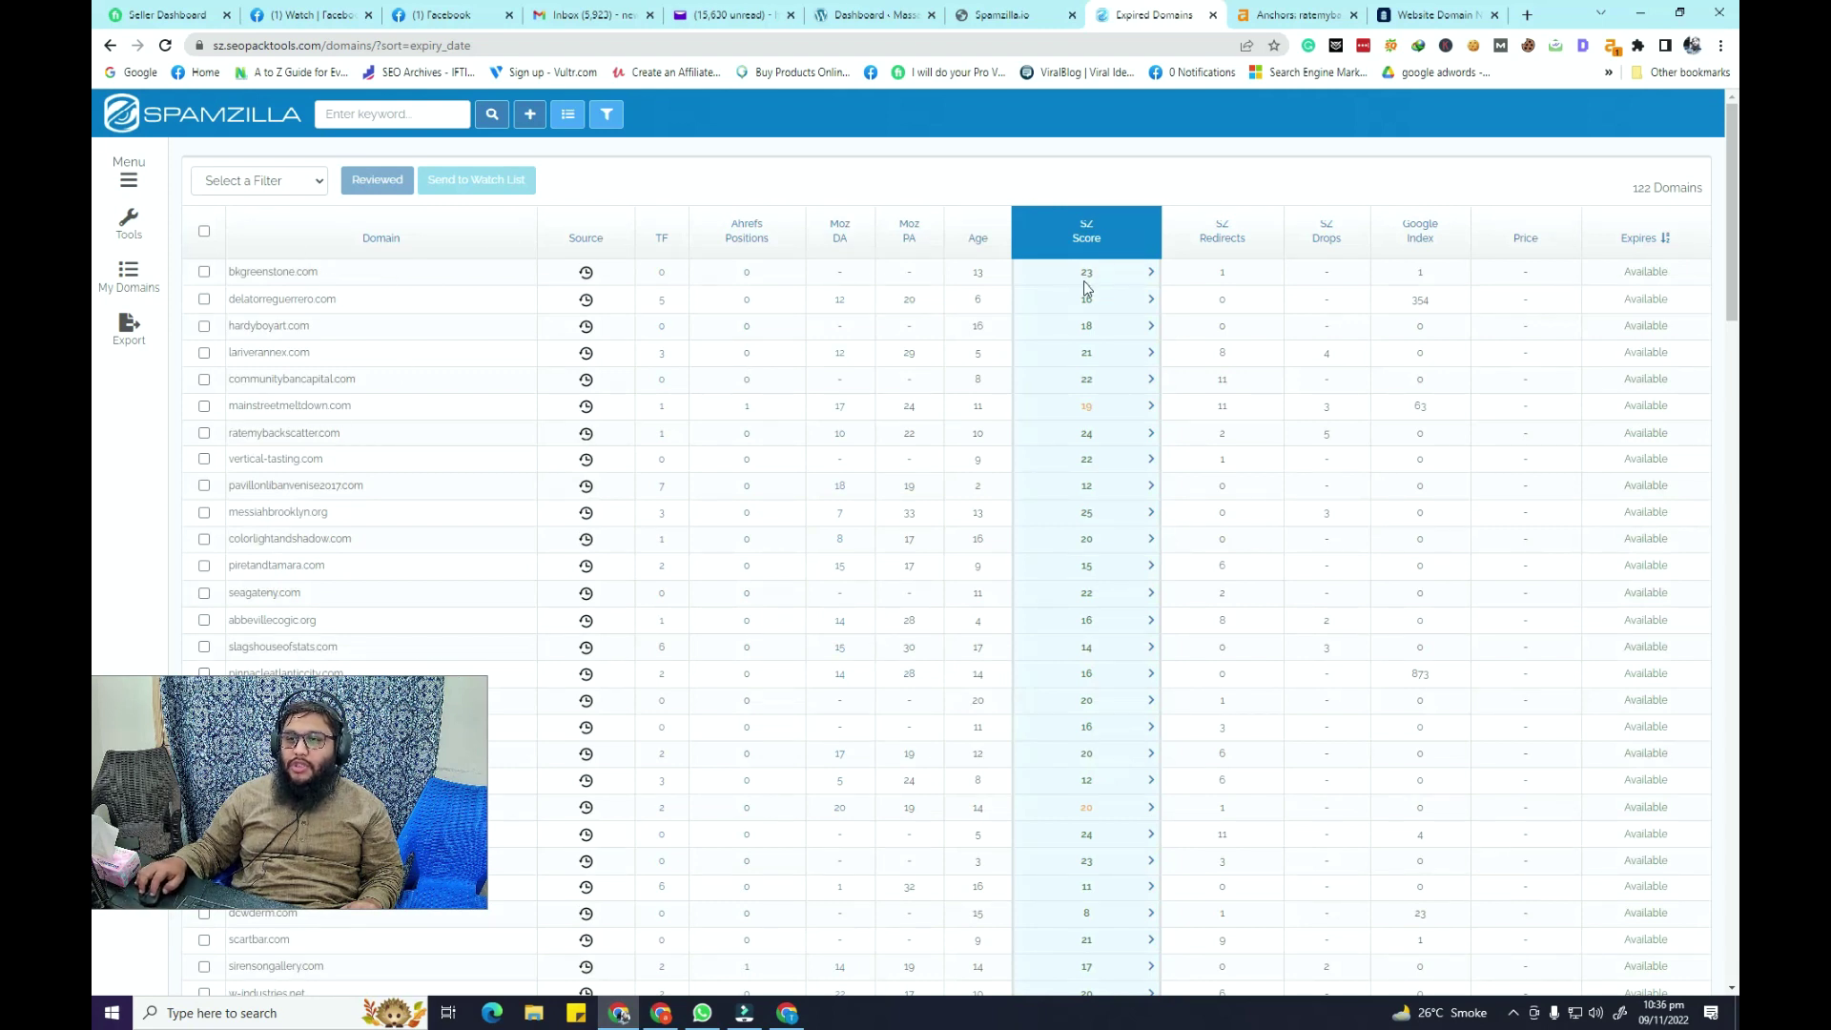
- Check the warnings on the flagged SZ scores and preview the archive screenshots in delatorreguerrero.com's details
mouse_move(1091, 416)
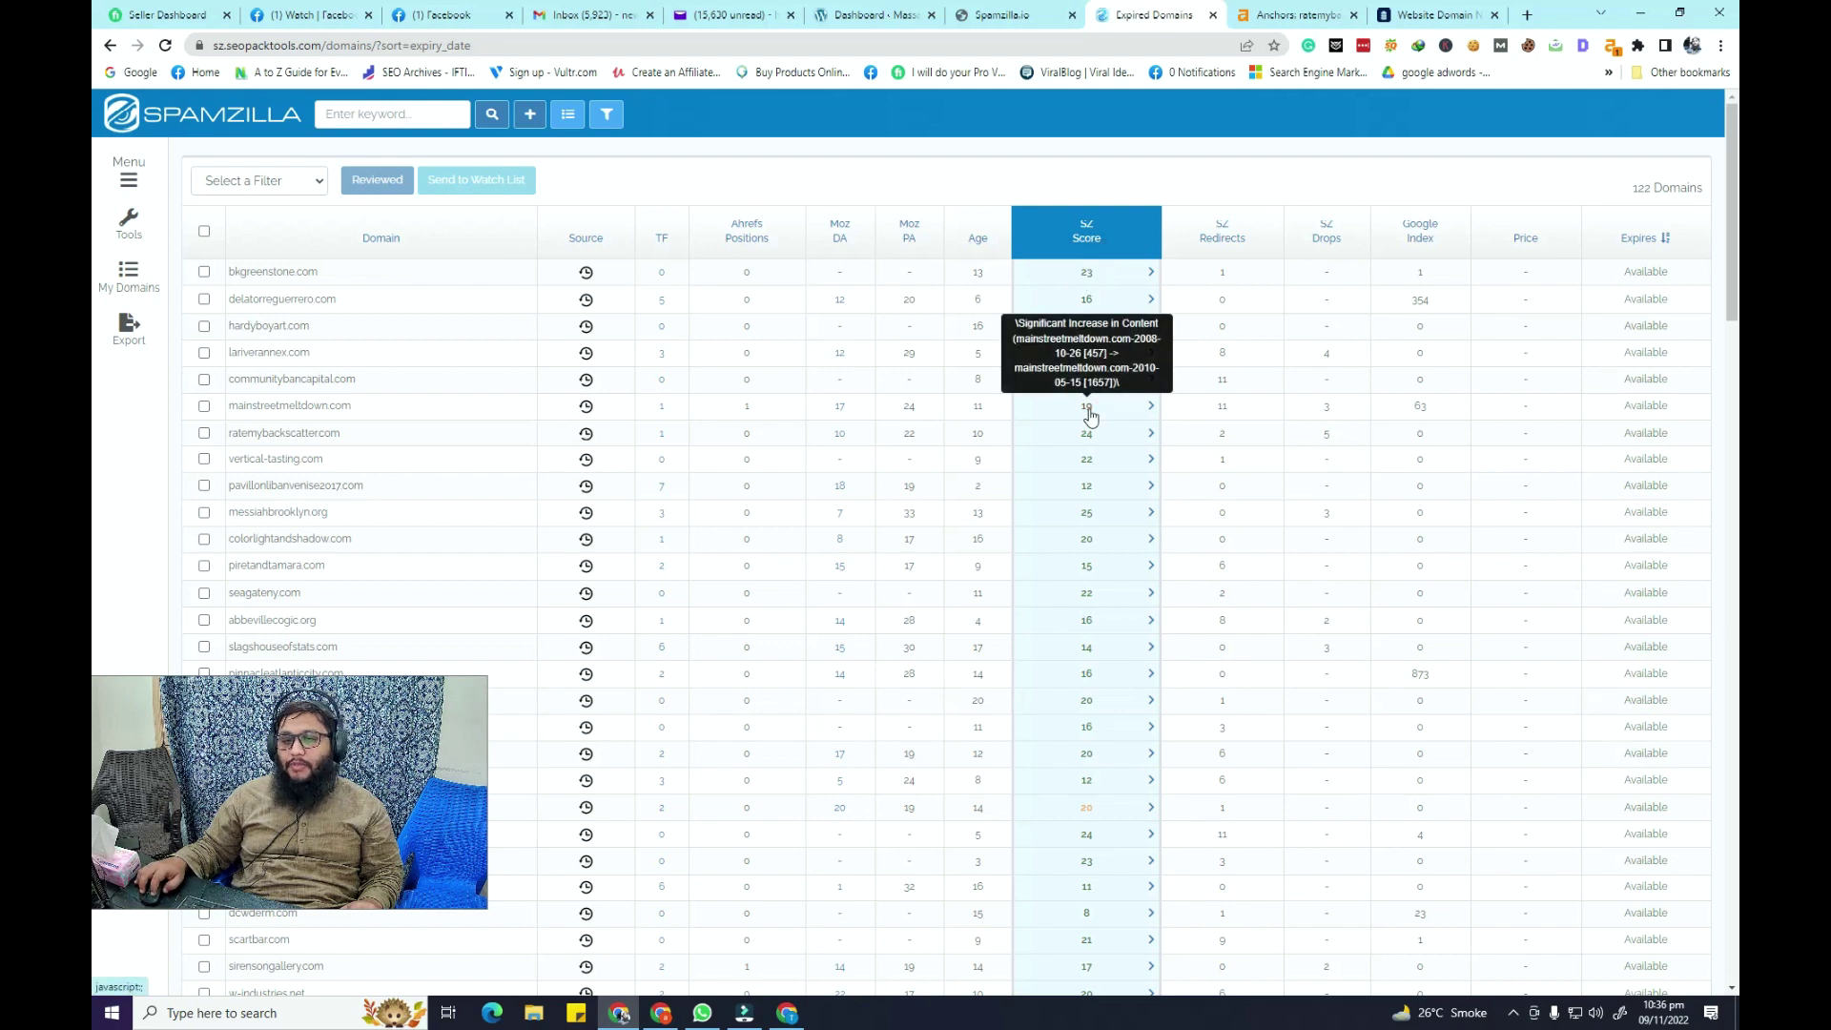
mouse_move(1090, 817)
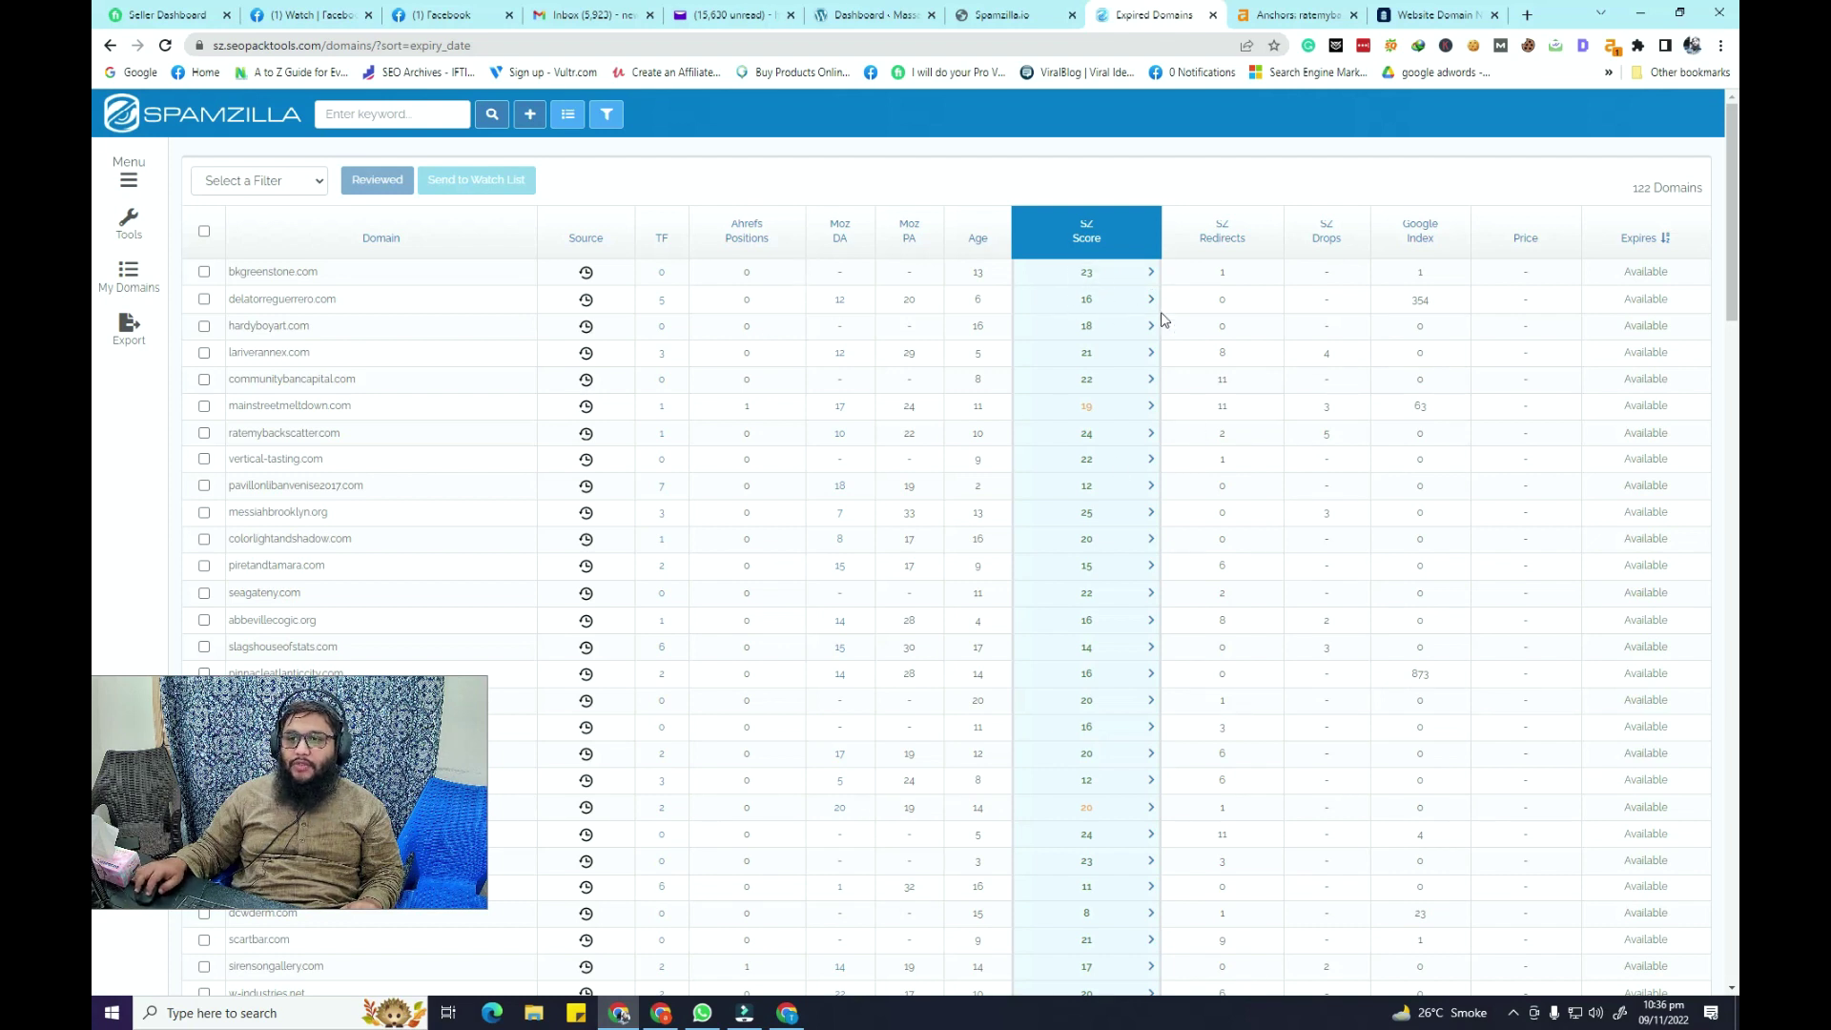
left_click(1152, 300)
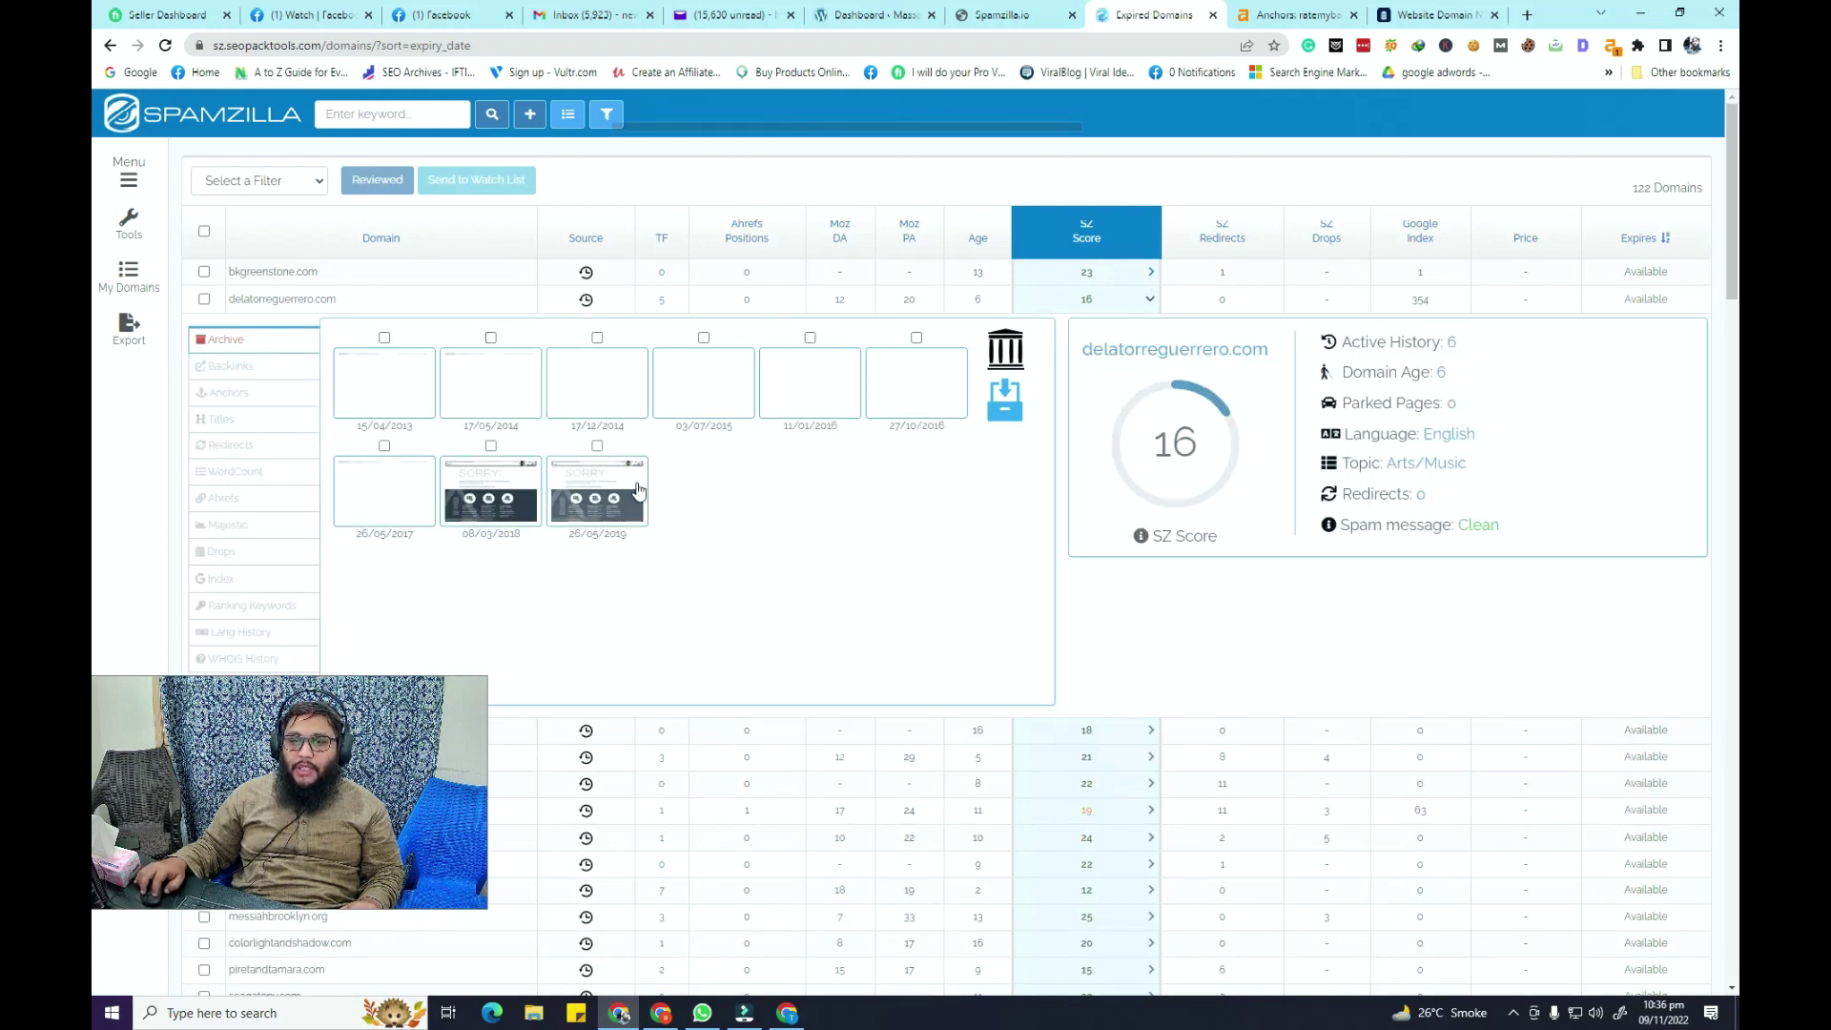
left_click(503, 380)
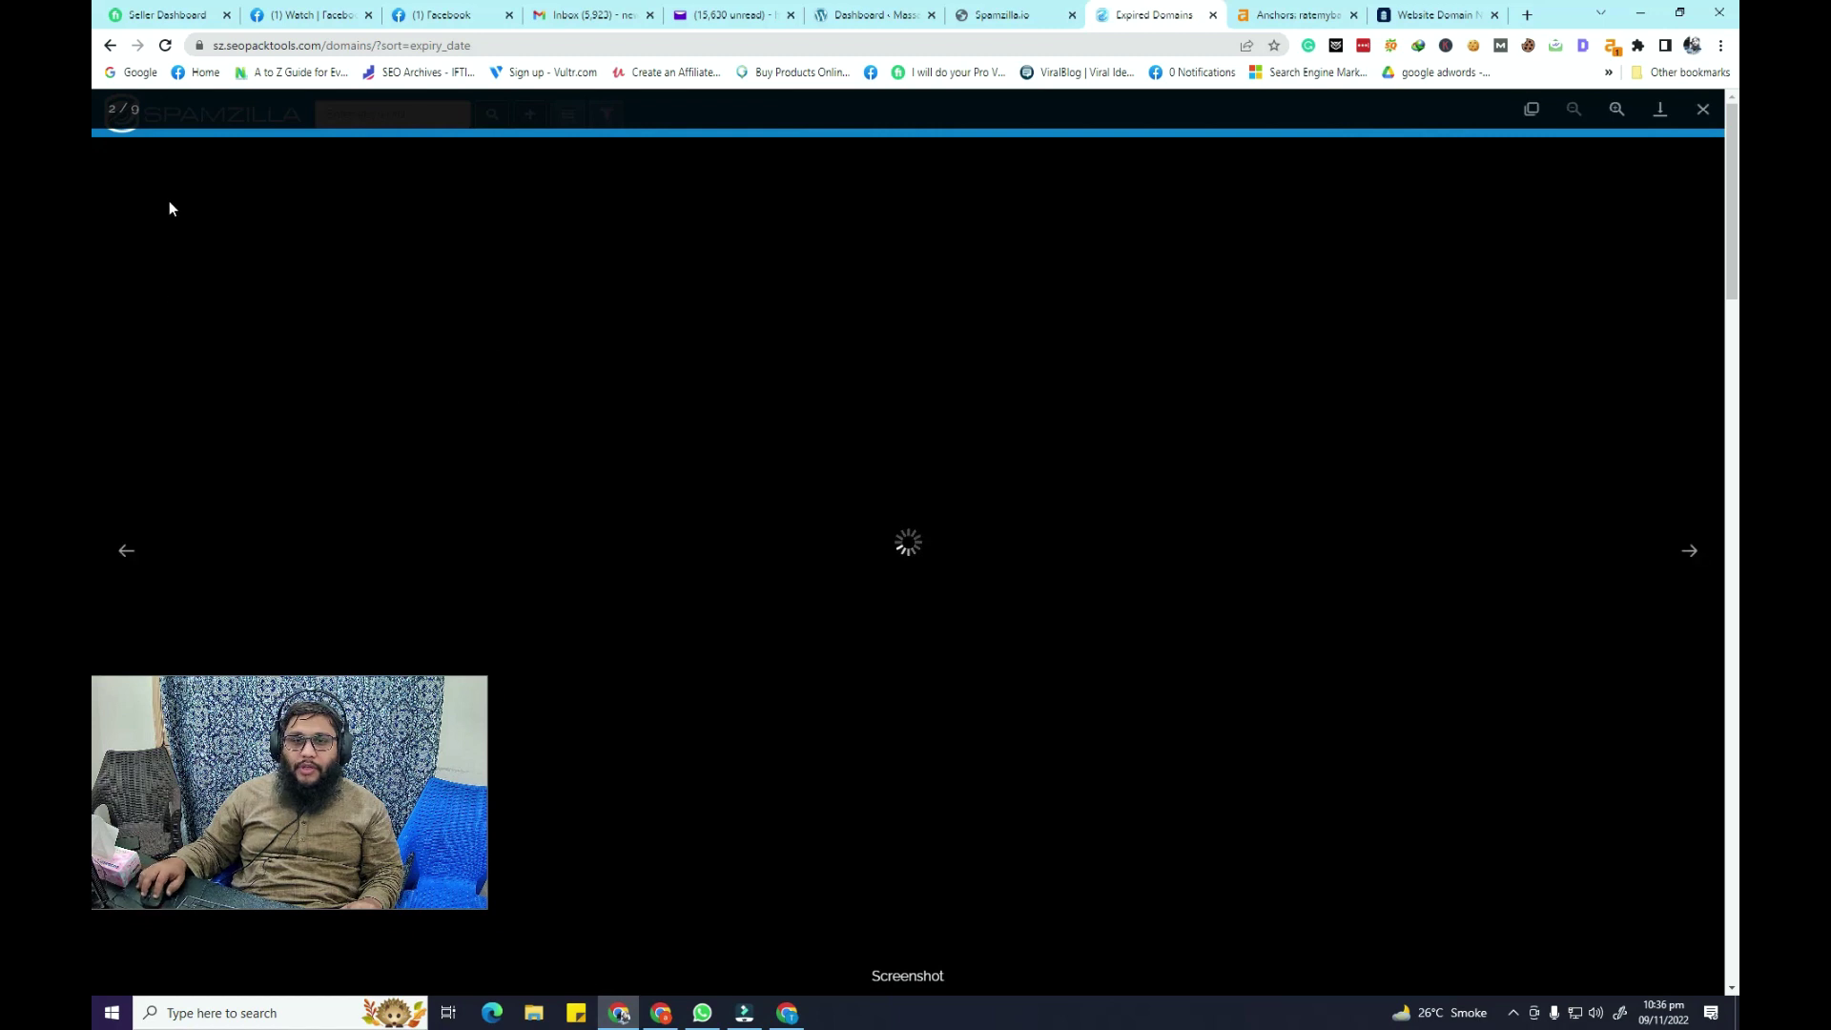
left_click(121, 172)
mouse_move(562, 523)
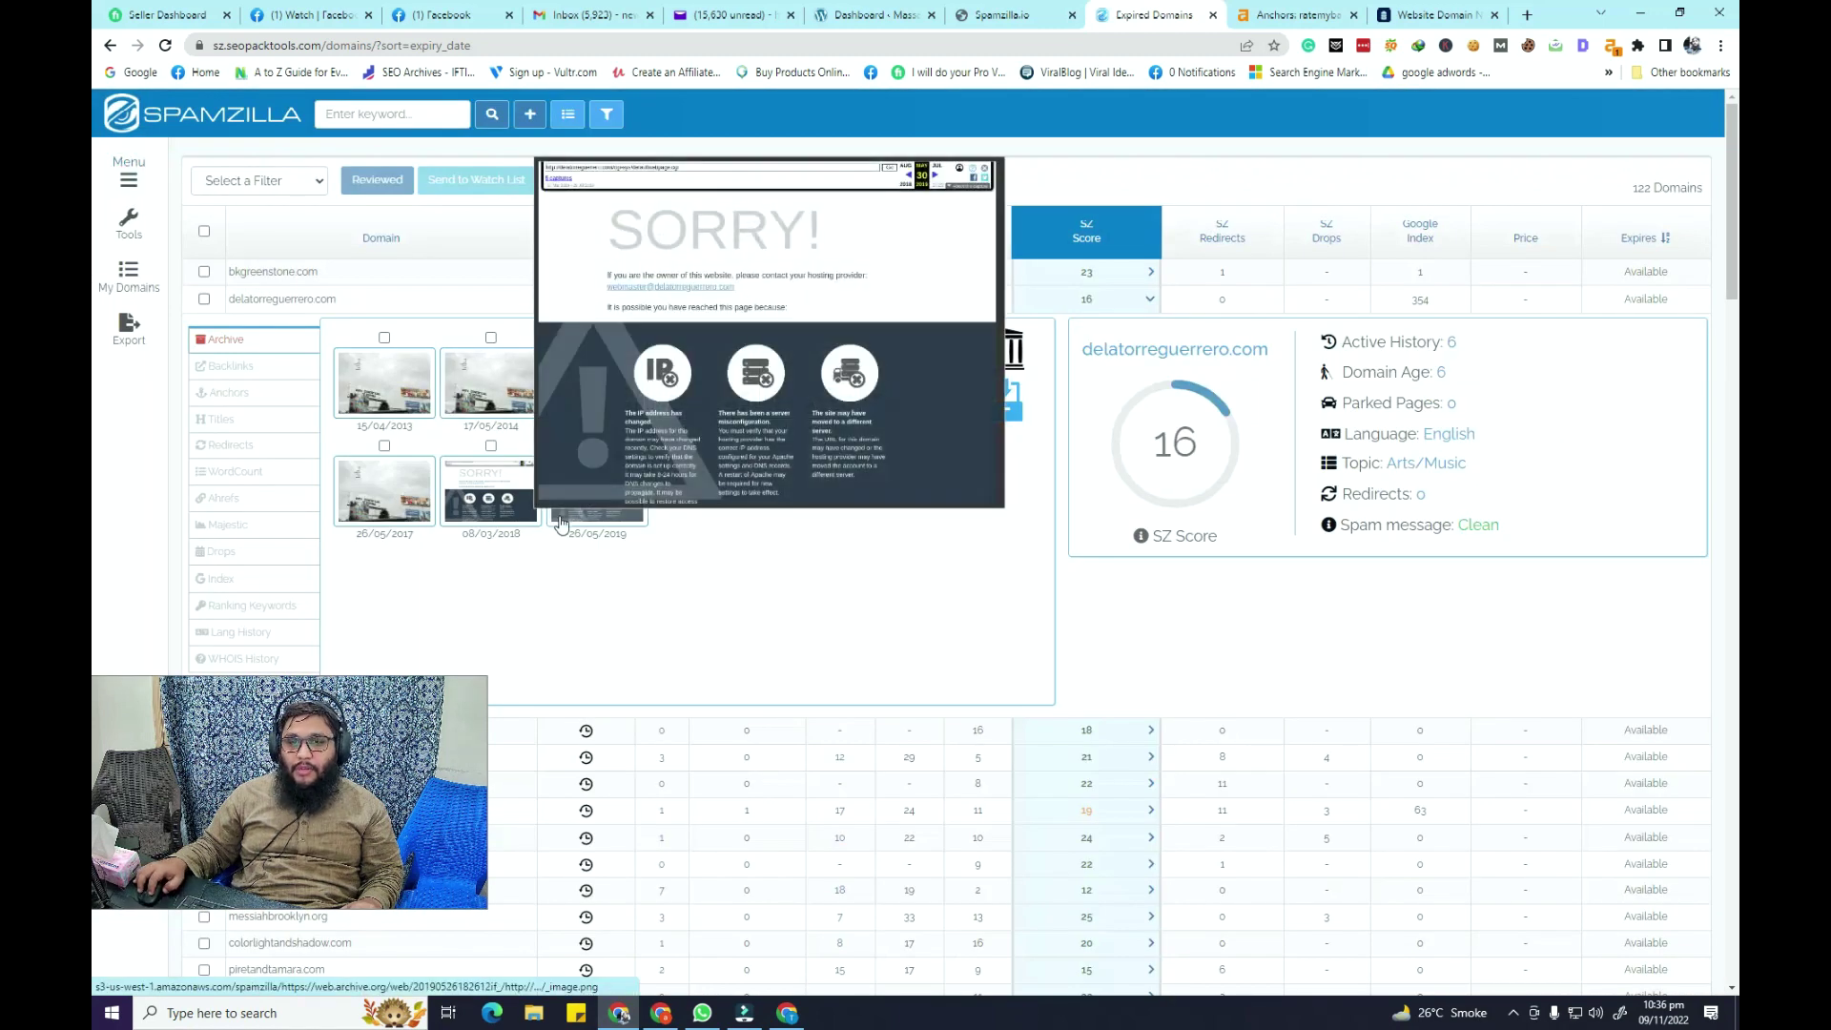
mouse_move(480, 516)
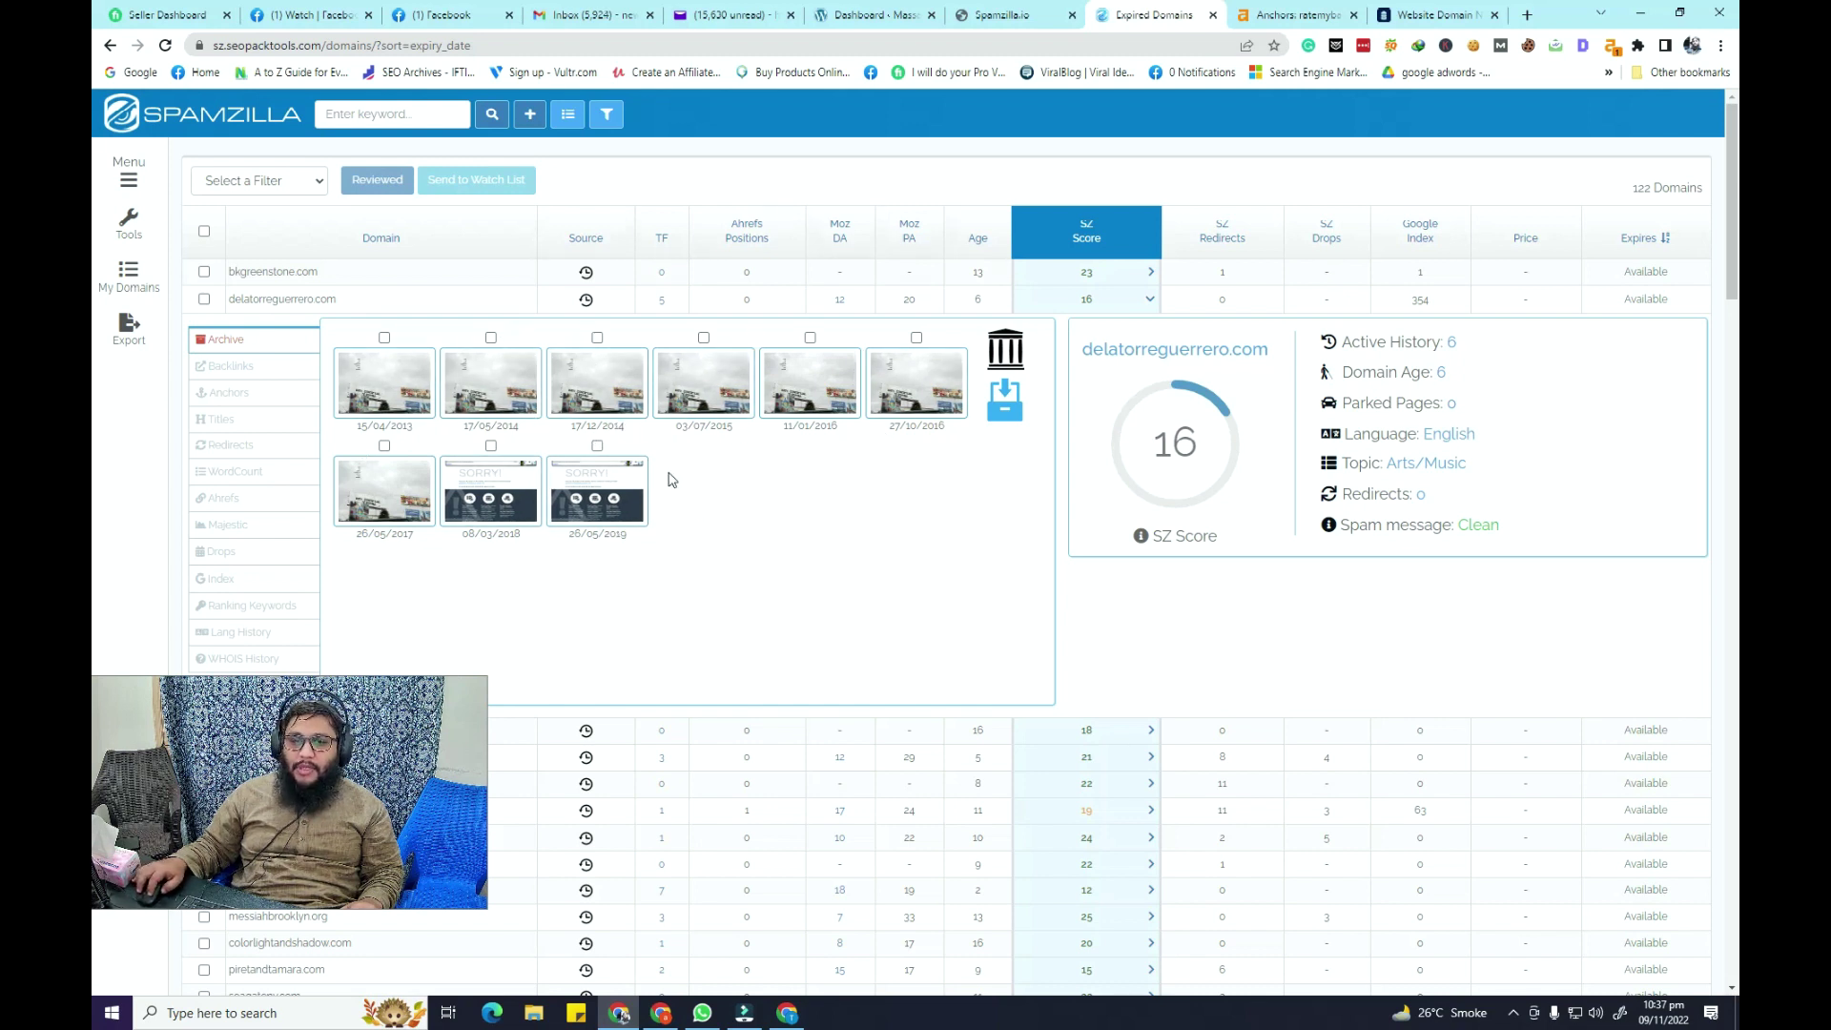
- Show delatorreguerrero.com's backlinks and preview the article text of the New York Times source page
left_click(246, 367)
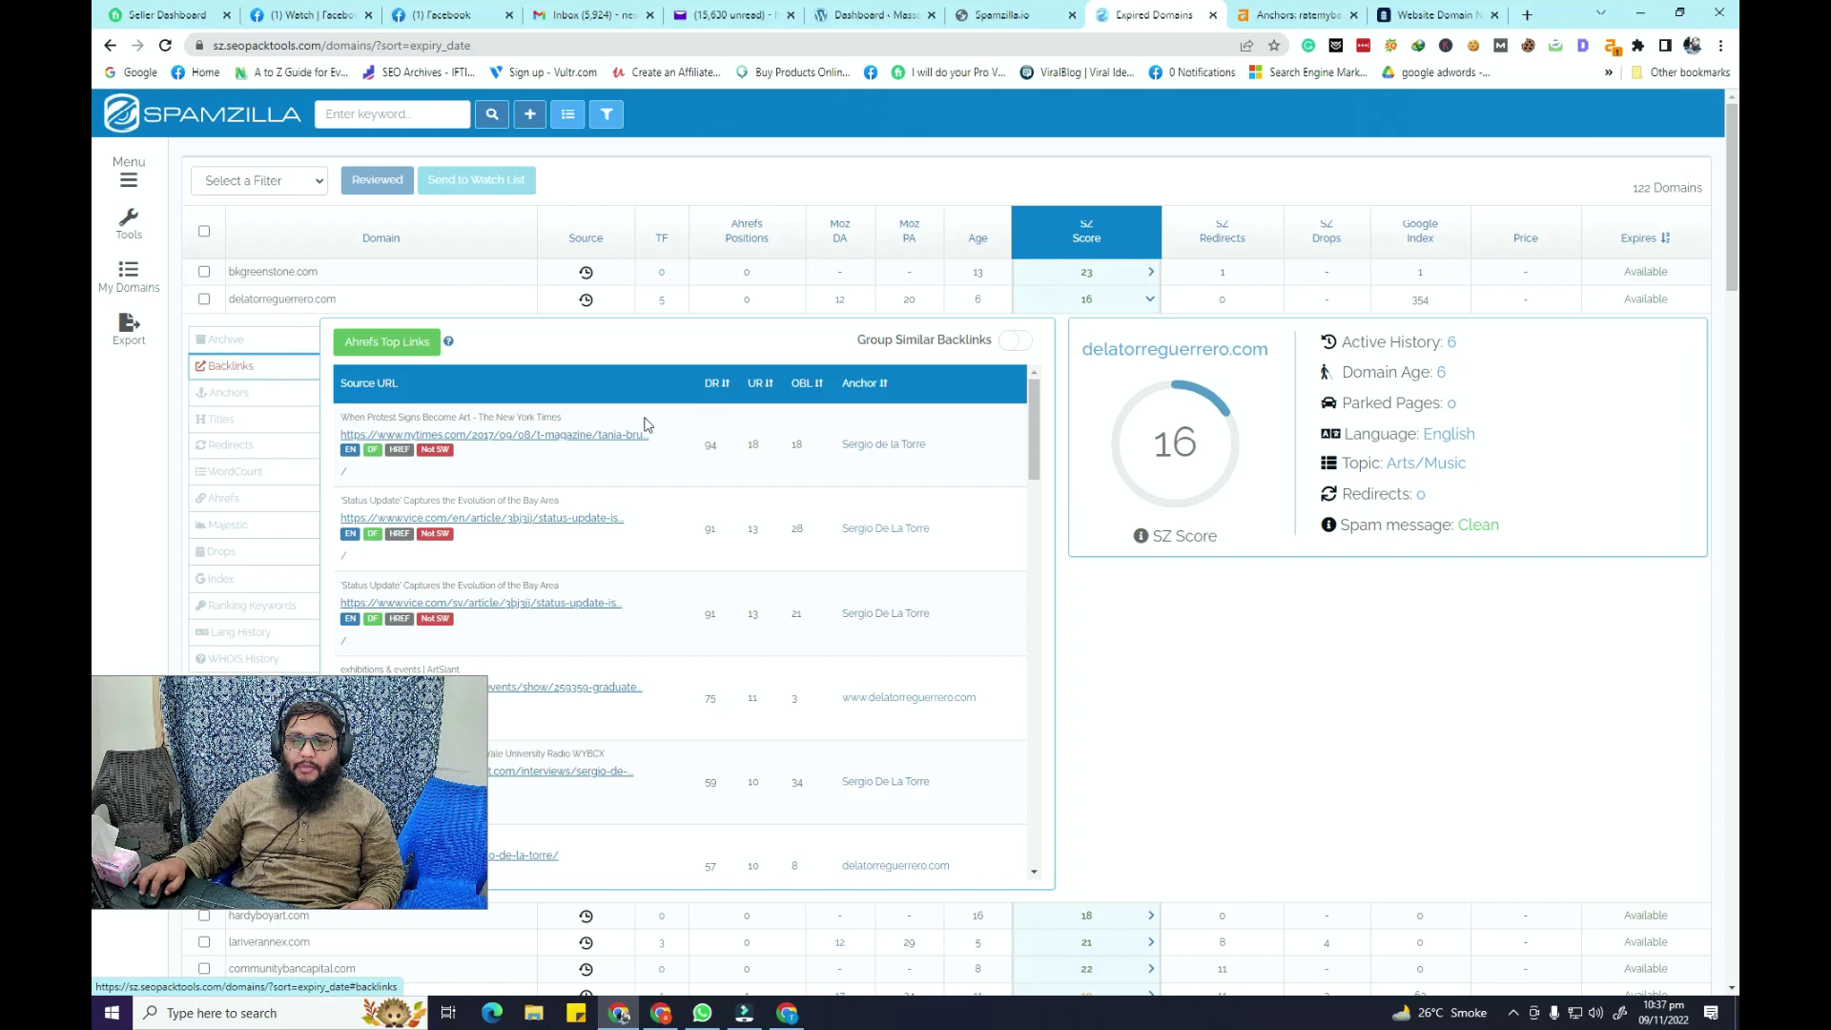
double_click(709, 443)
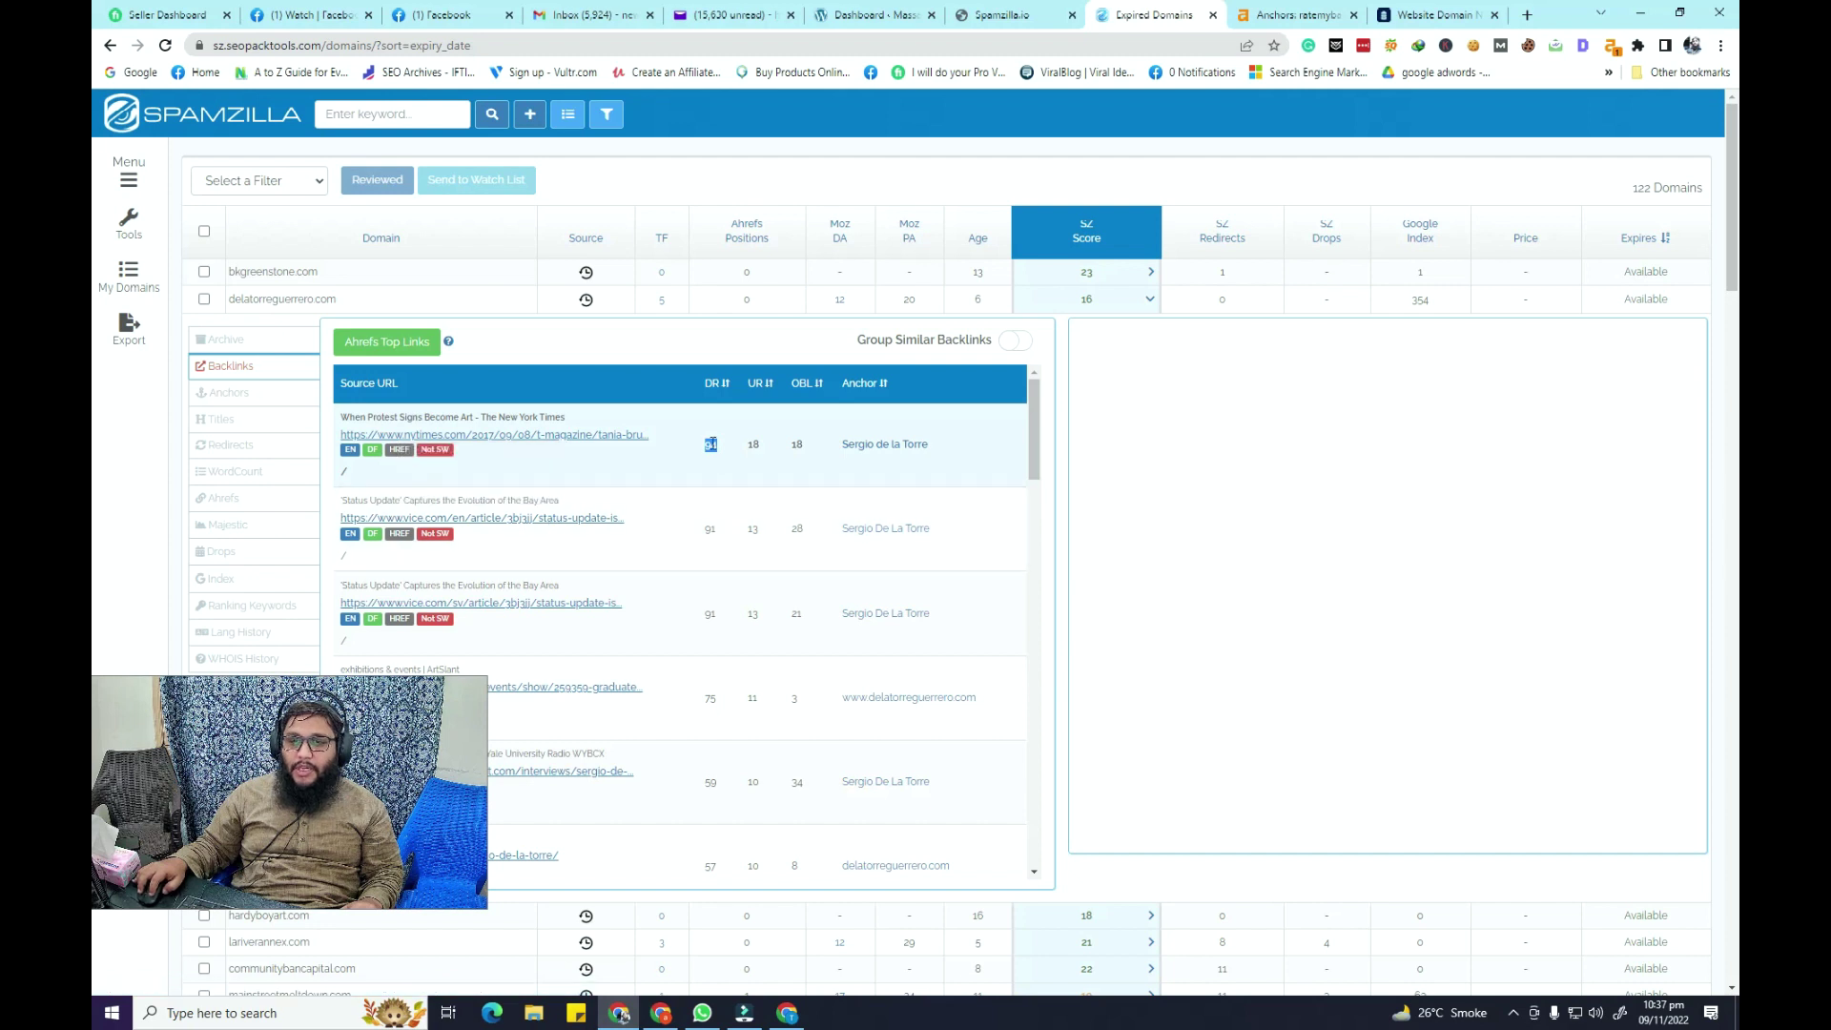
left_click(713, 444)
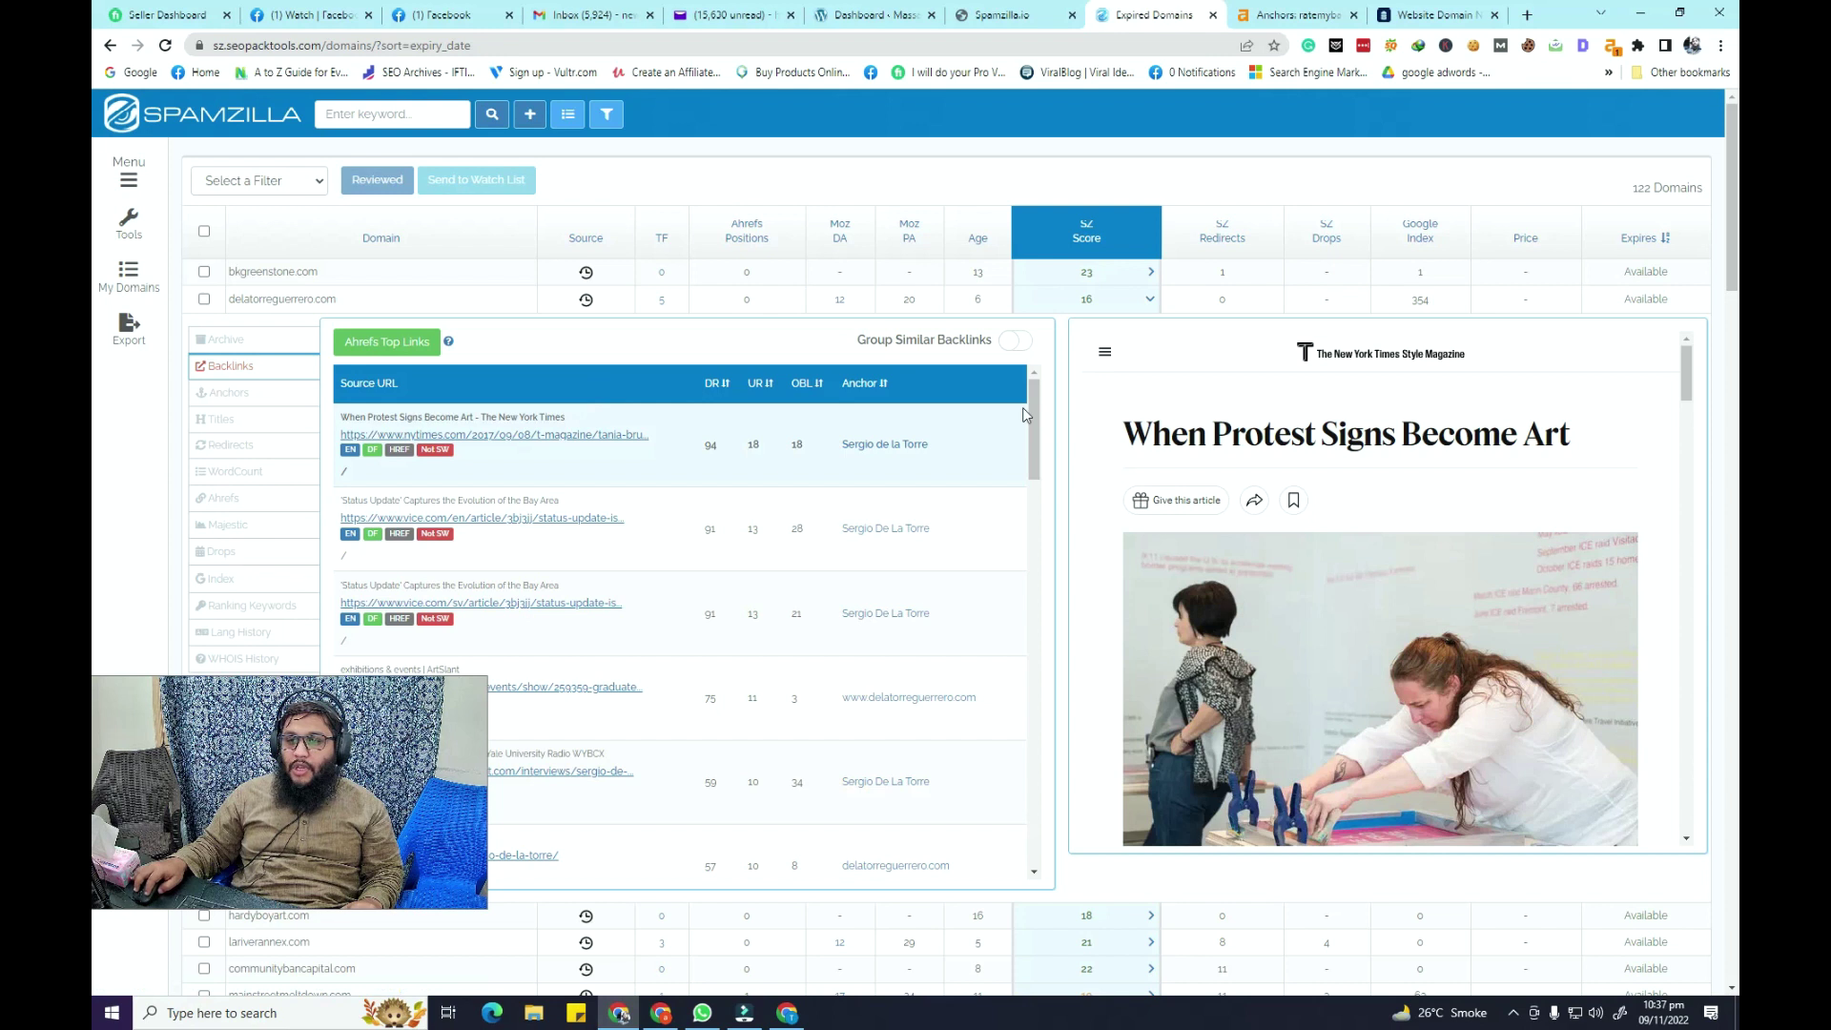
left_click_drag(1679, 376, 1682, 438)
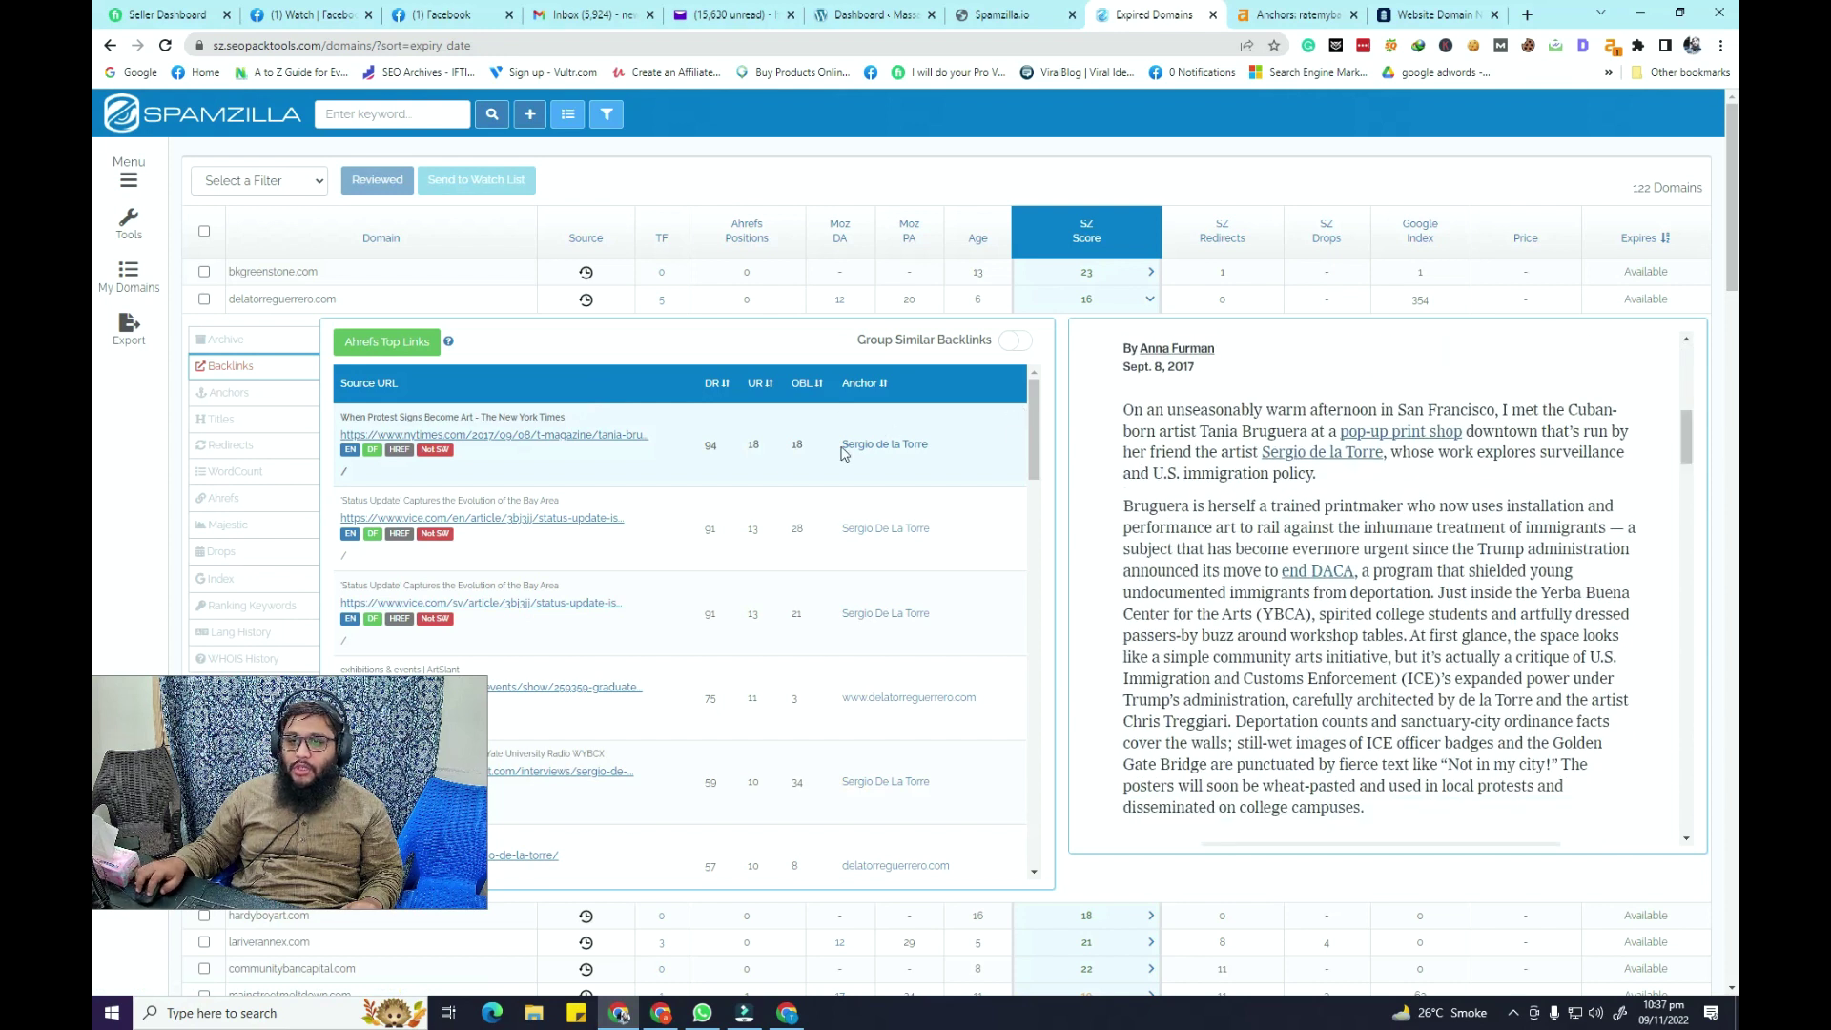
- Copy the New York Times backlink's anchor text and find it on the page to locate the link in the article
left_click_drag(828, 444, 947, 448)
key("ctrl+c")
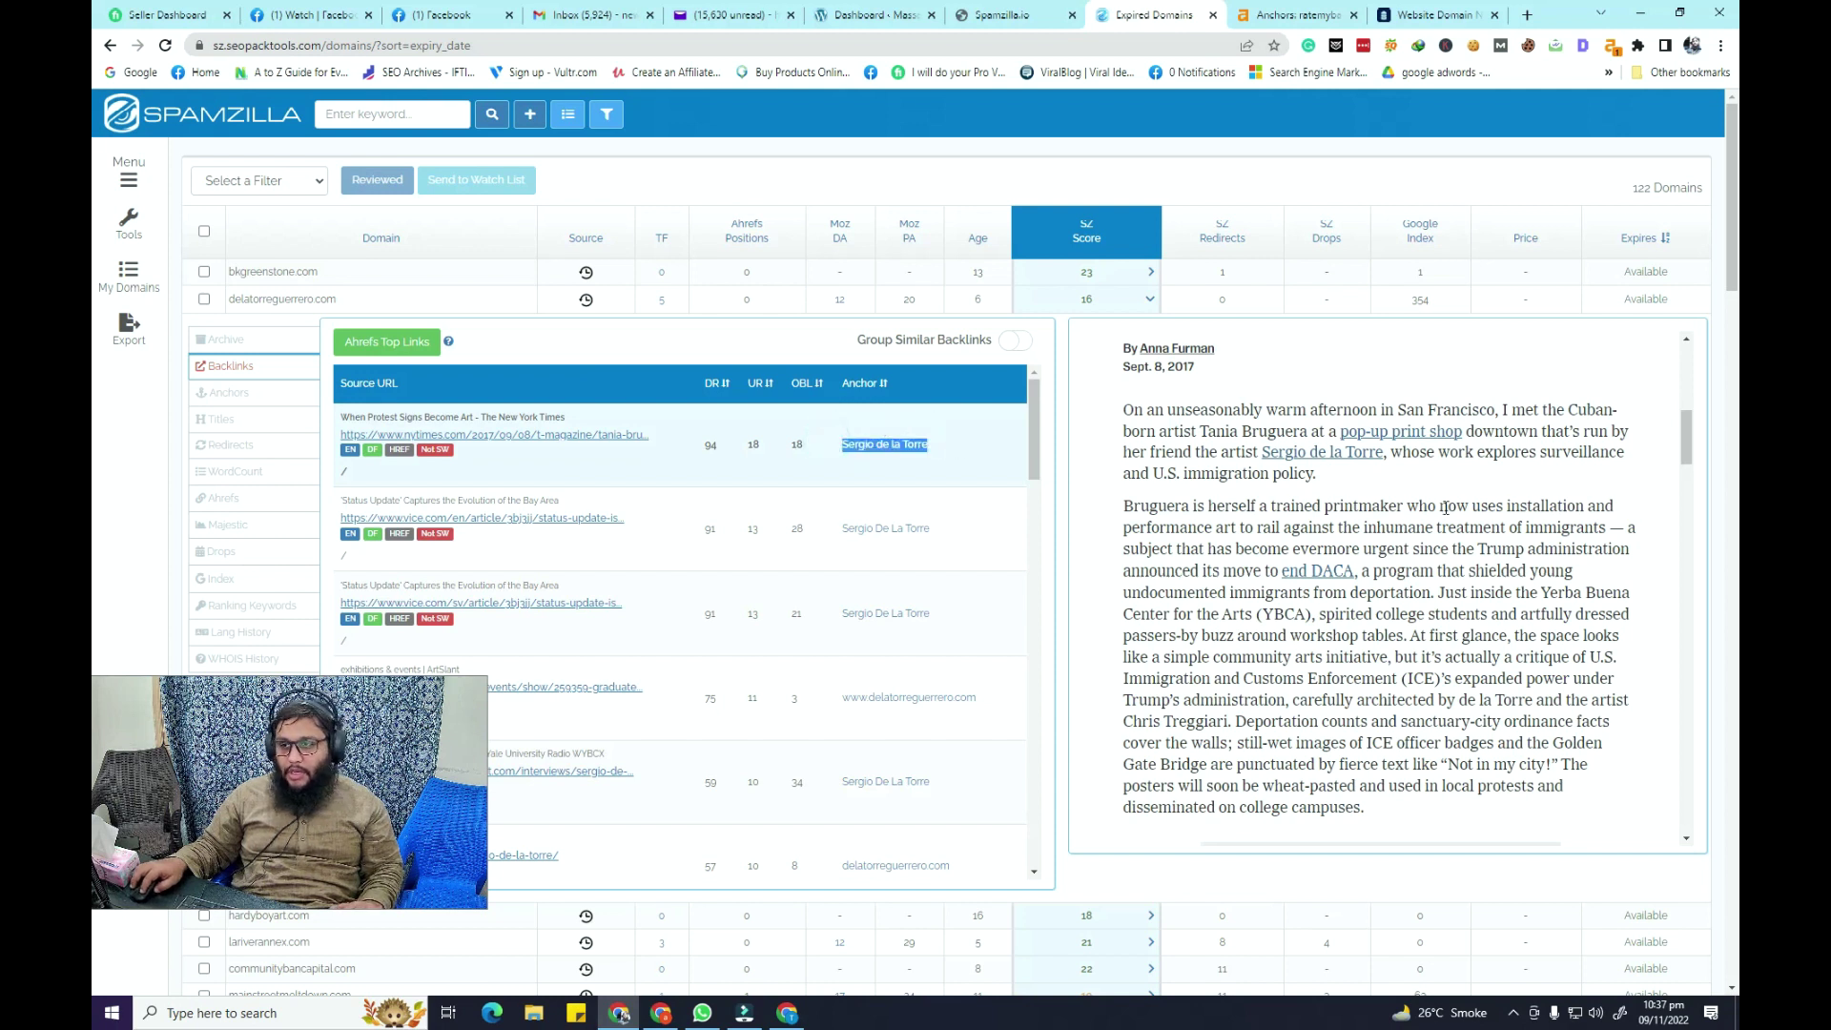
key("ctrl+f")
key("ctrl+v")
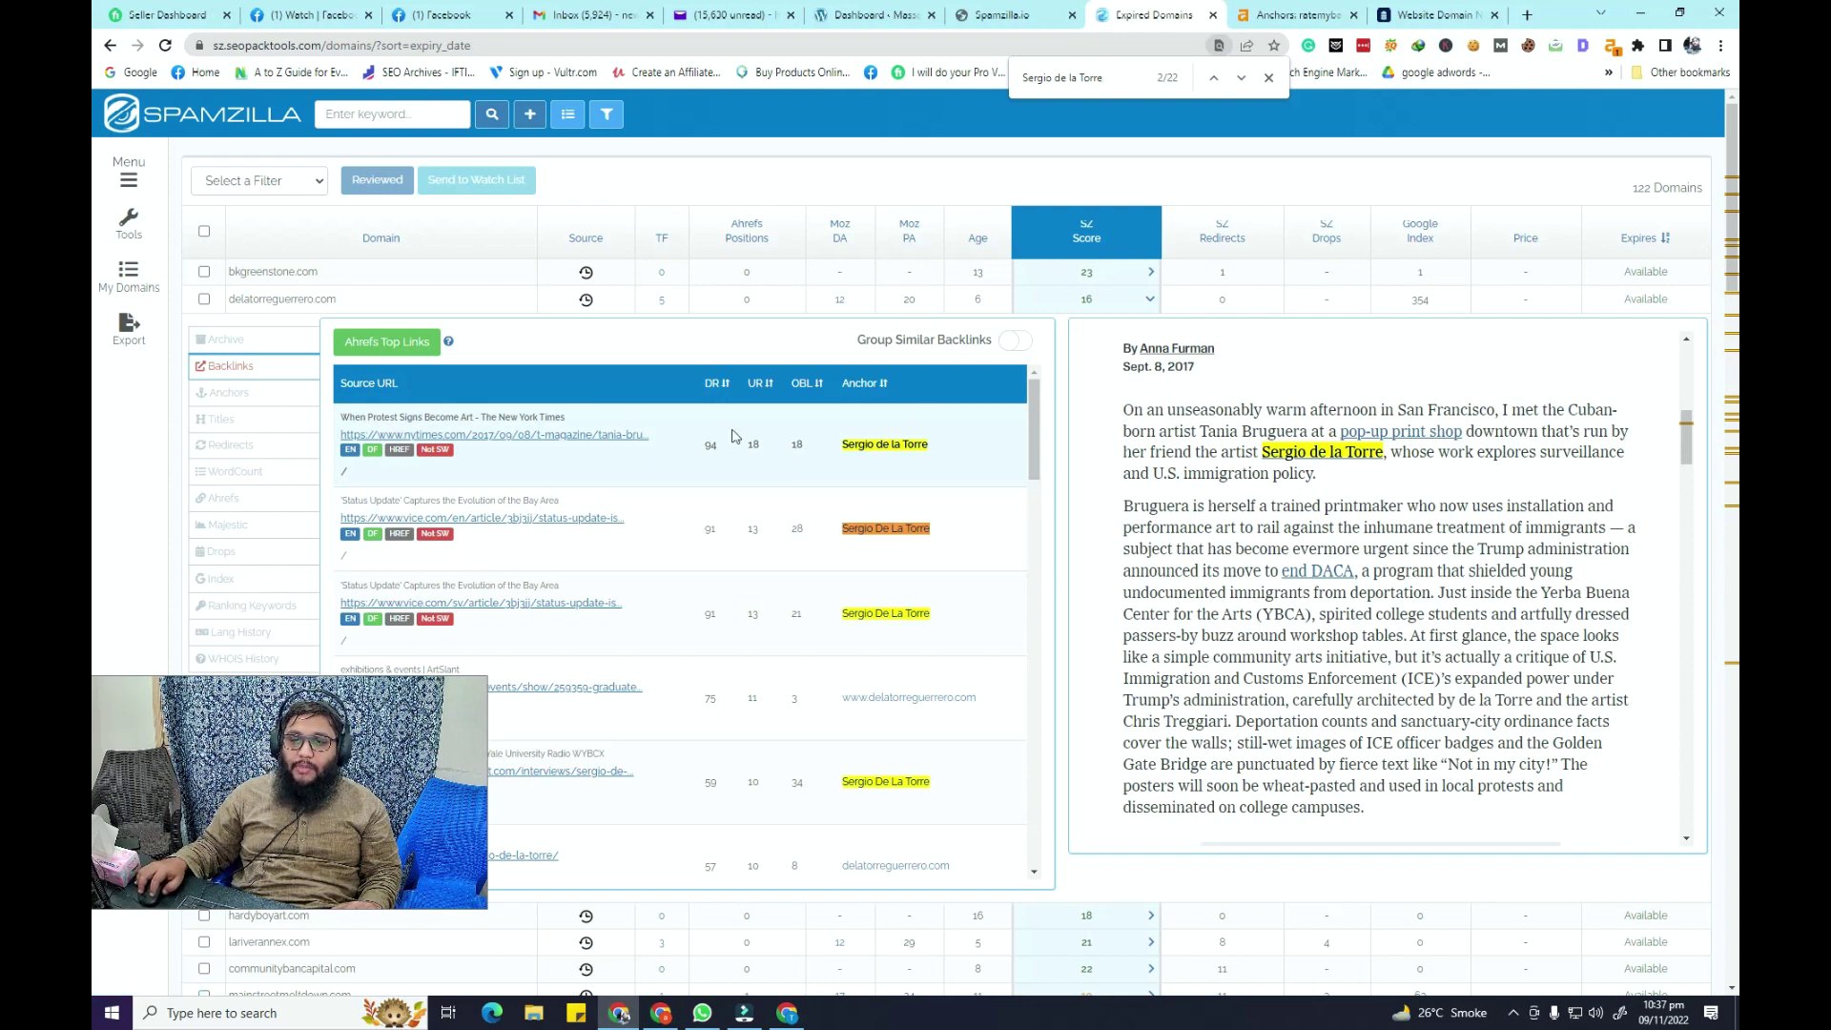
scroll(1039, 448, "down", 1)
scroll(1044, 453, "down", 1)
mouse_move(1044, 452)
left_mouse_down()
mouse_move(1075, 839)
mouse_move(1064, 428)
left_mouse_up()
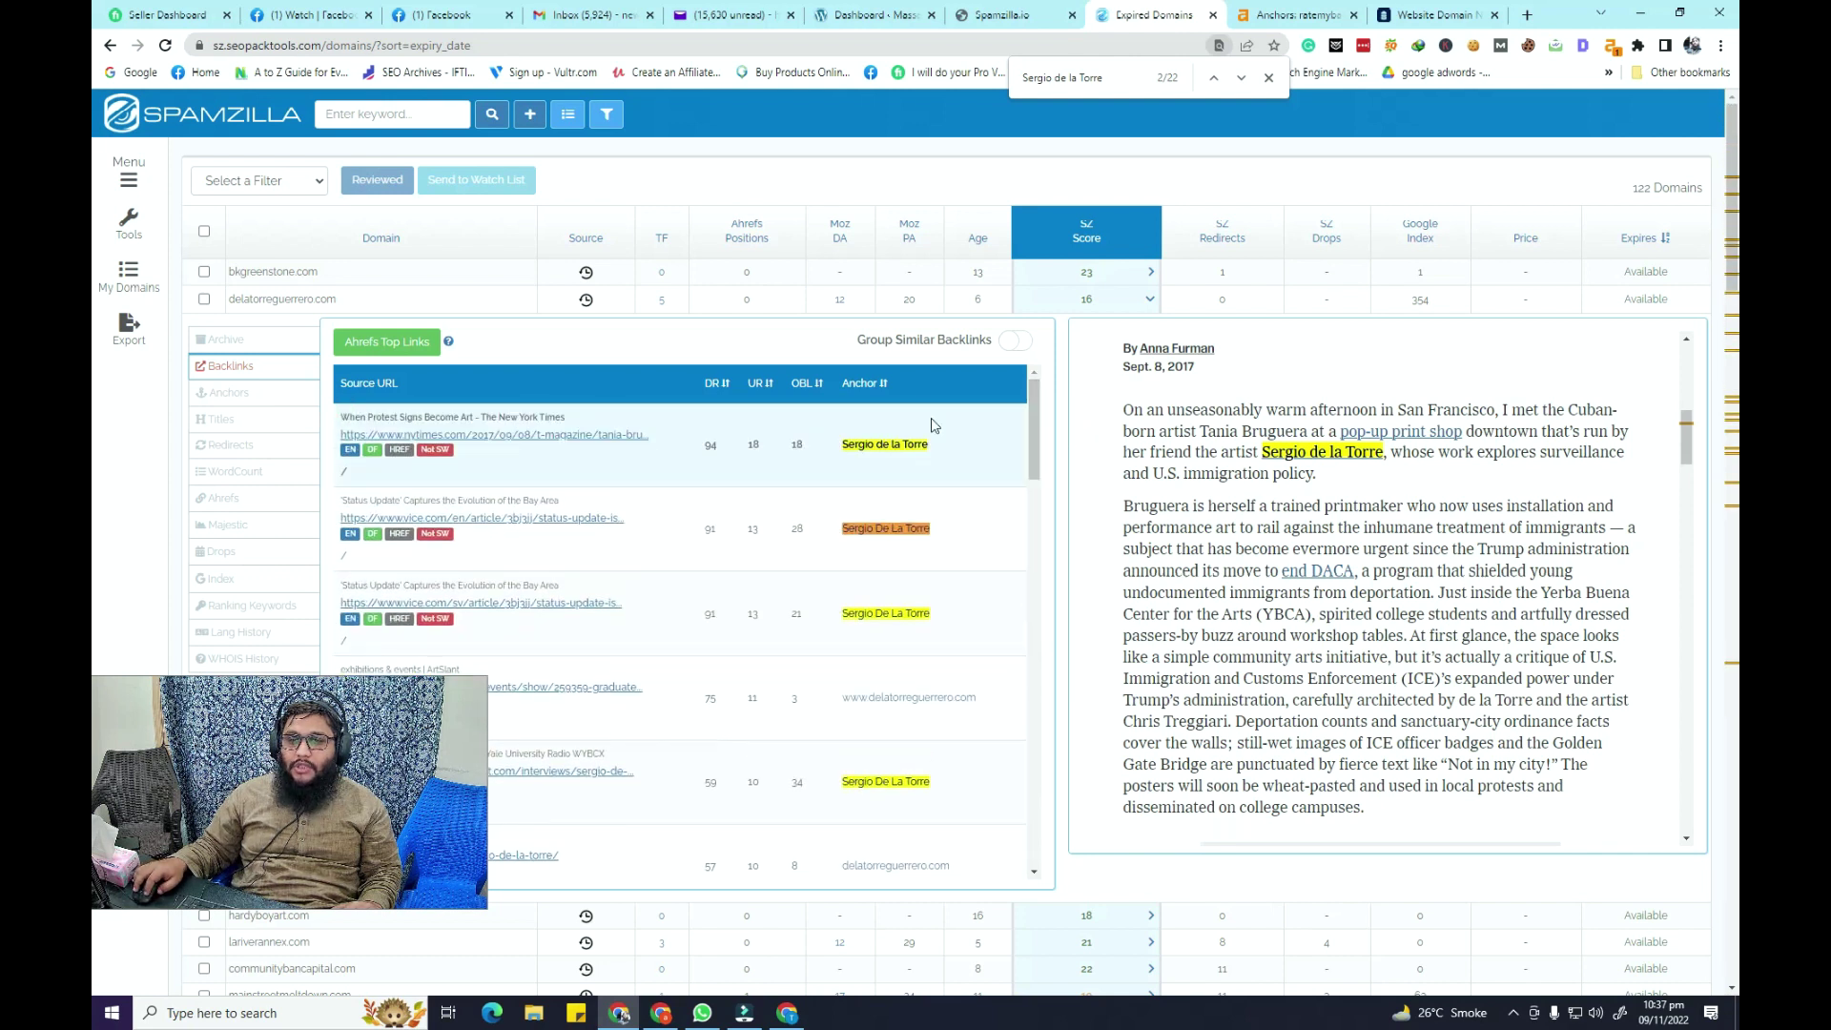
- Show the anchor text distribution of delatorreguerrero.com
left_click(216, 400)
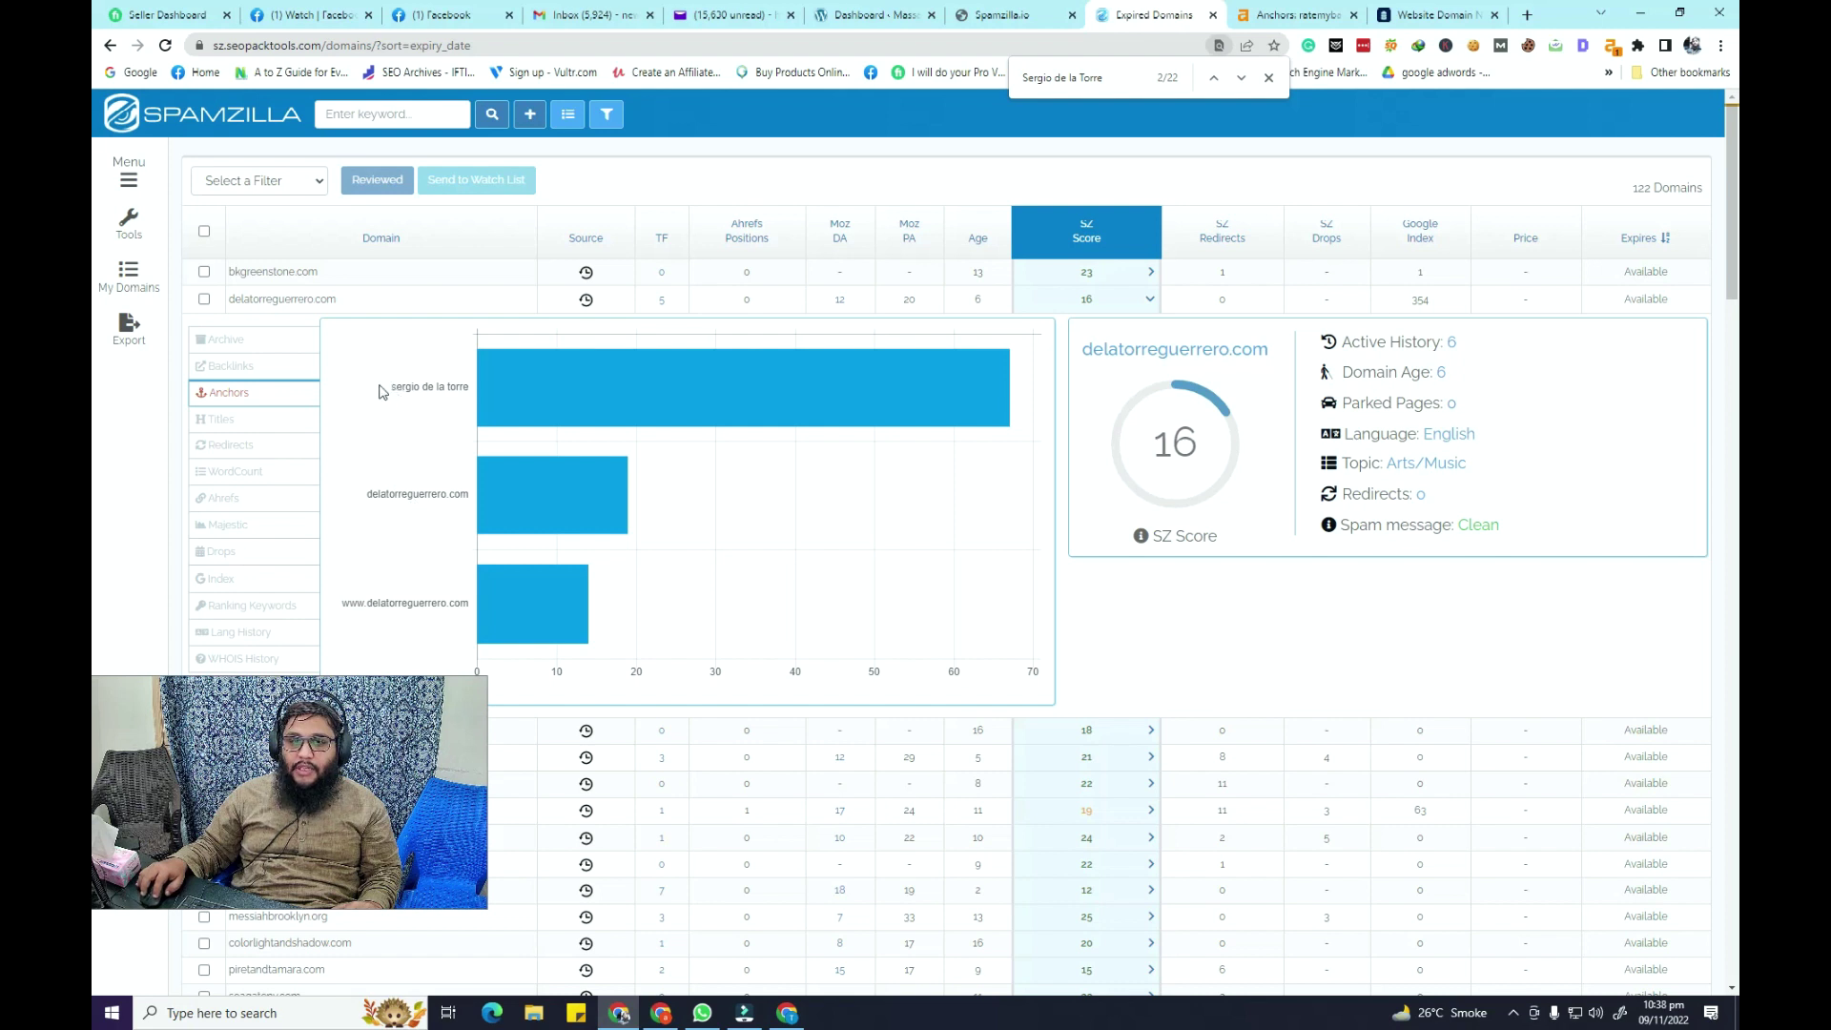
- Review the page titles, redirect history and word count chart of delatorreguerrero.com
left_click(240, 423)
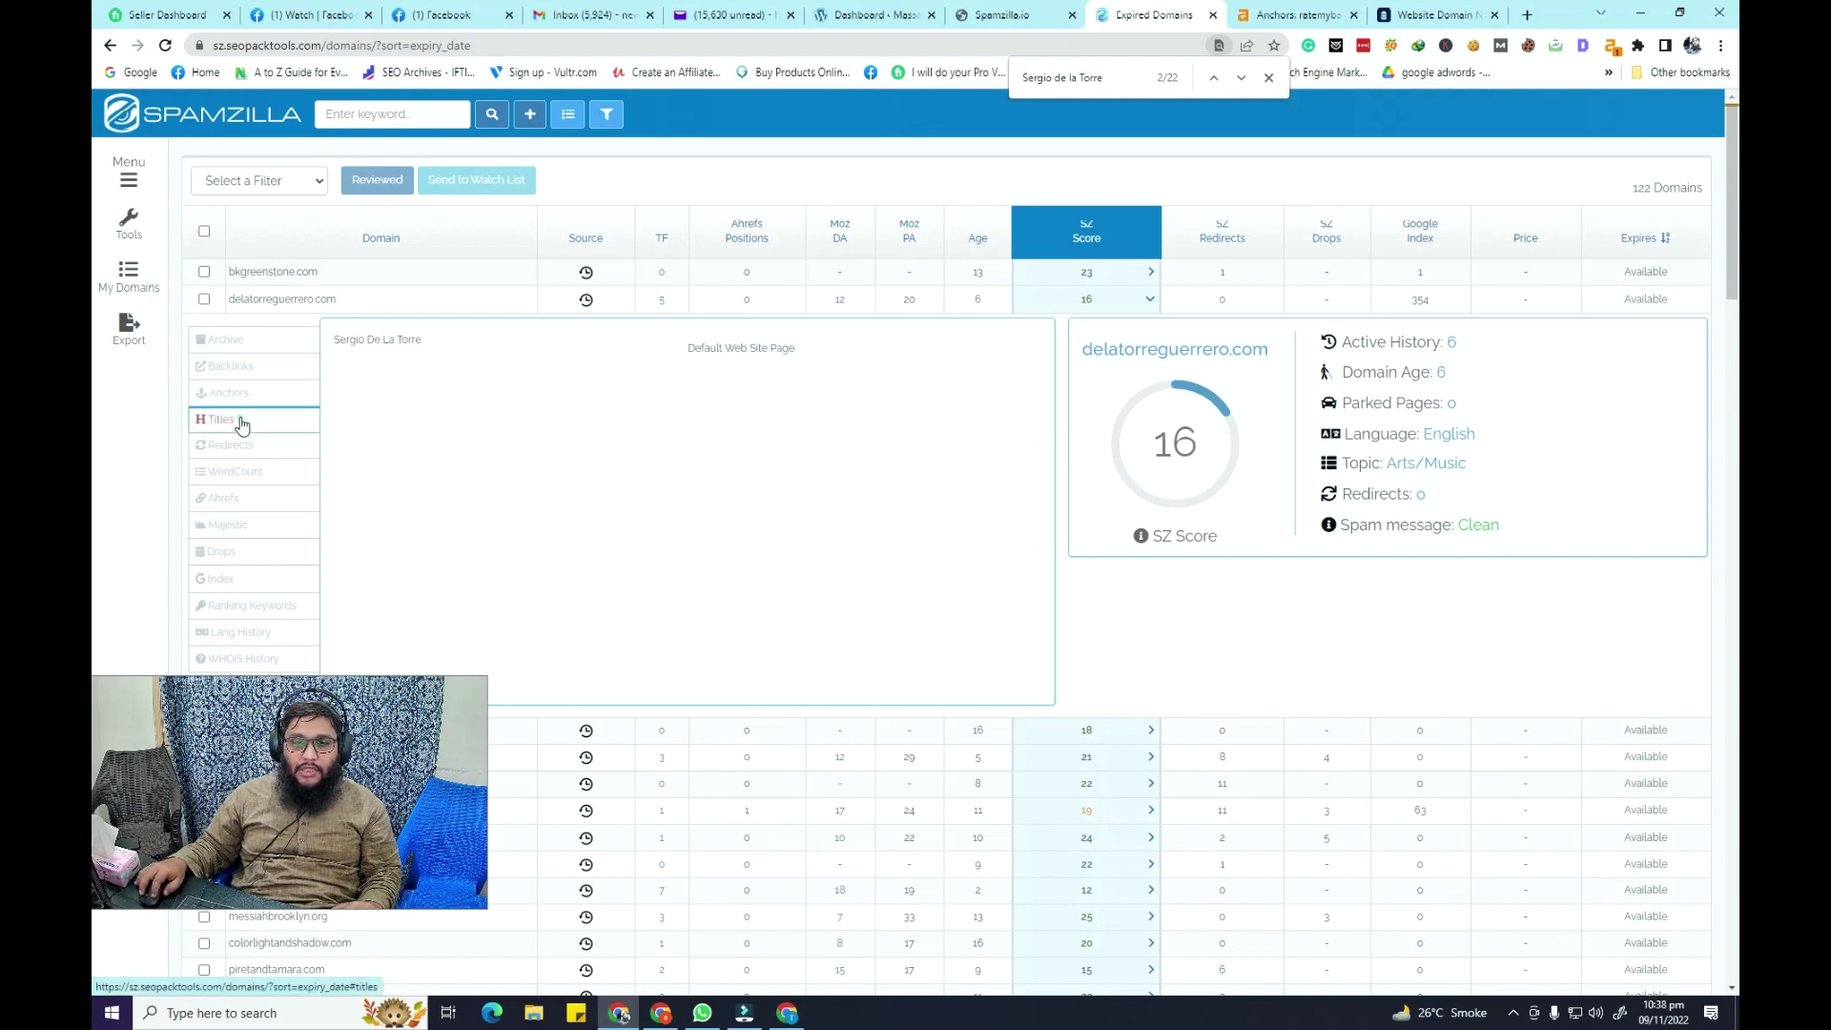
left_click(239, 449)
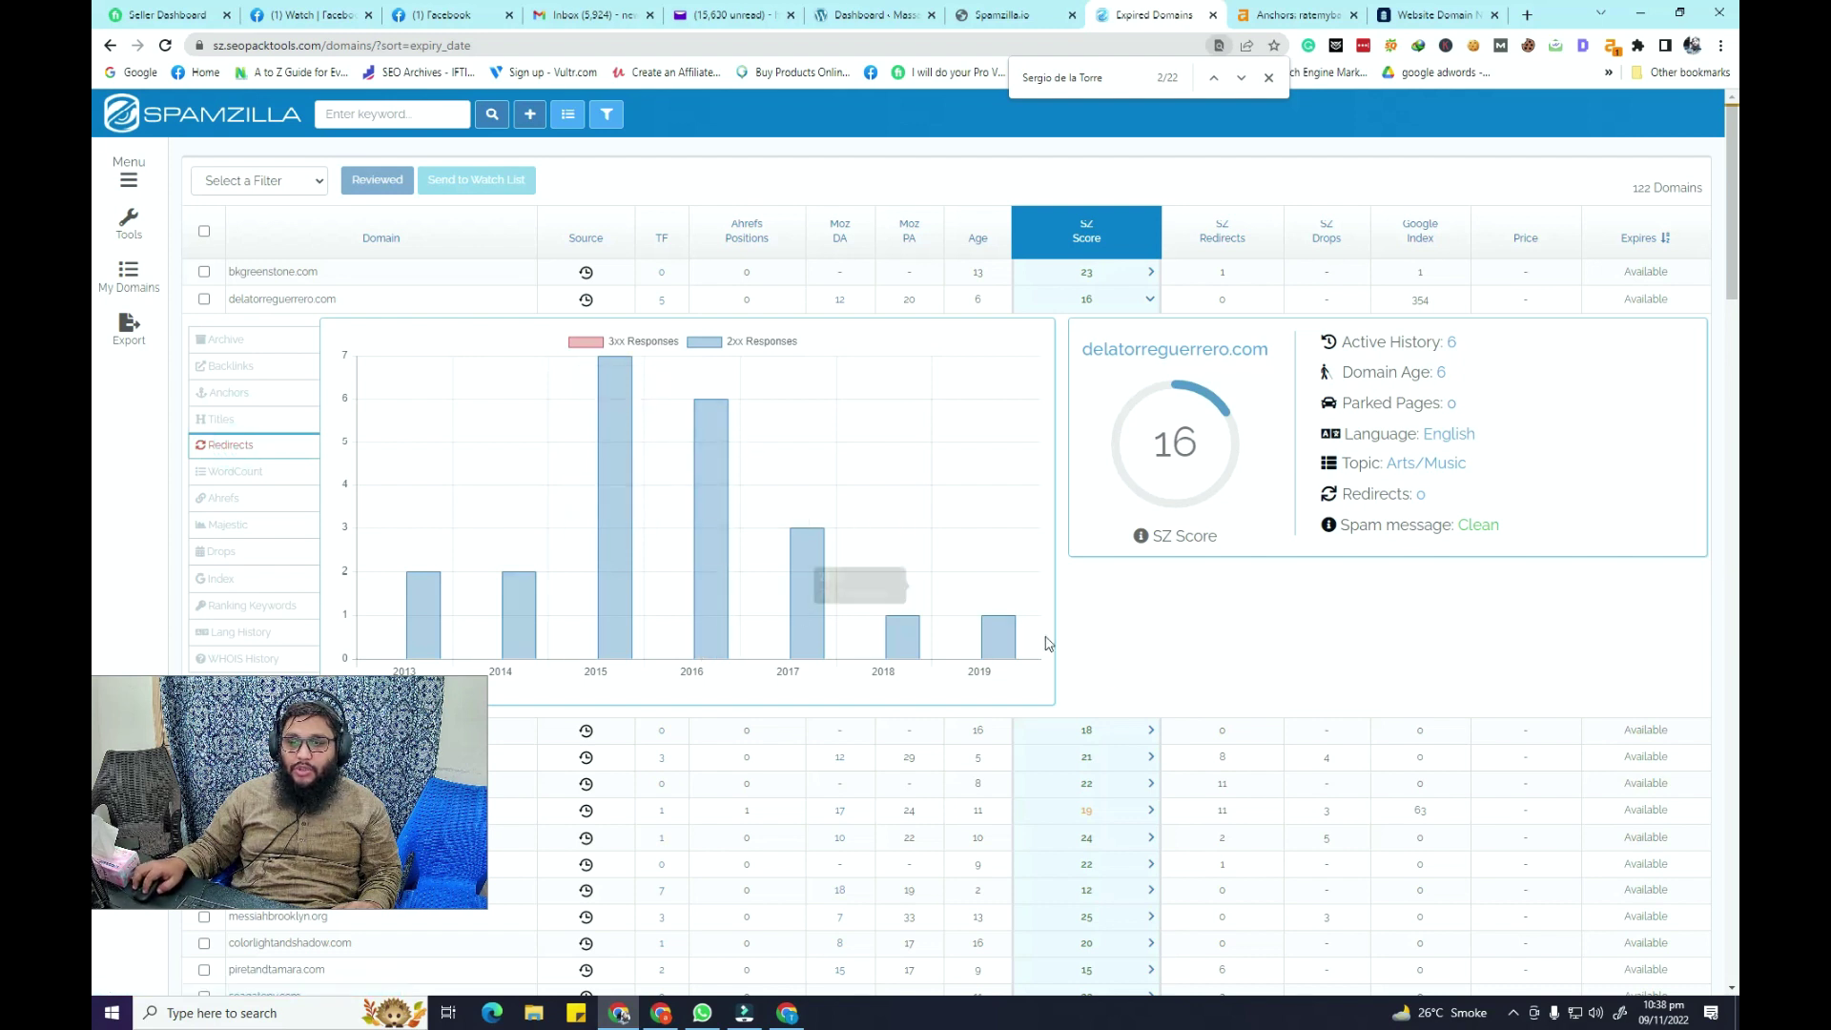
left_click(259, 471)
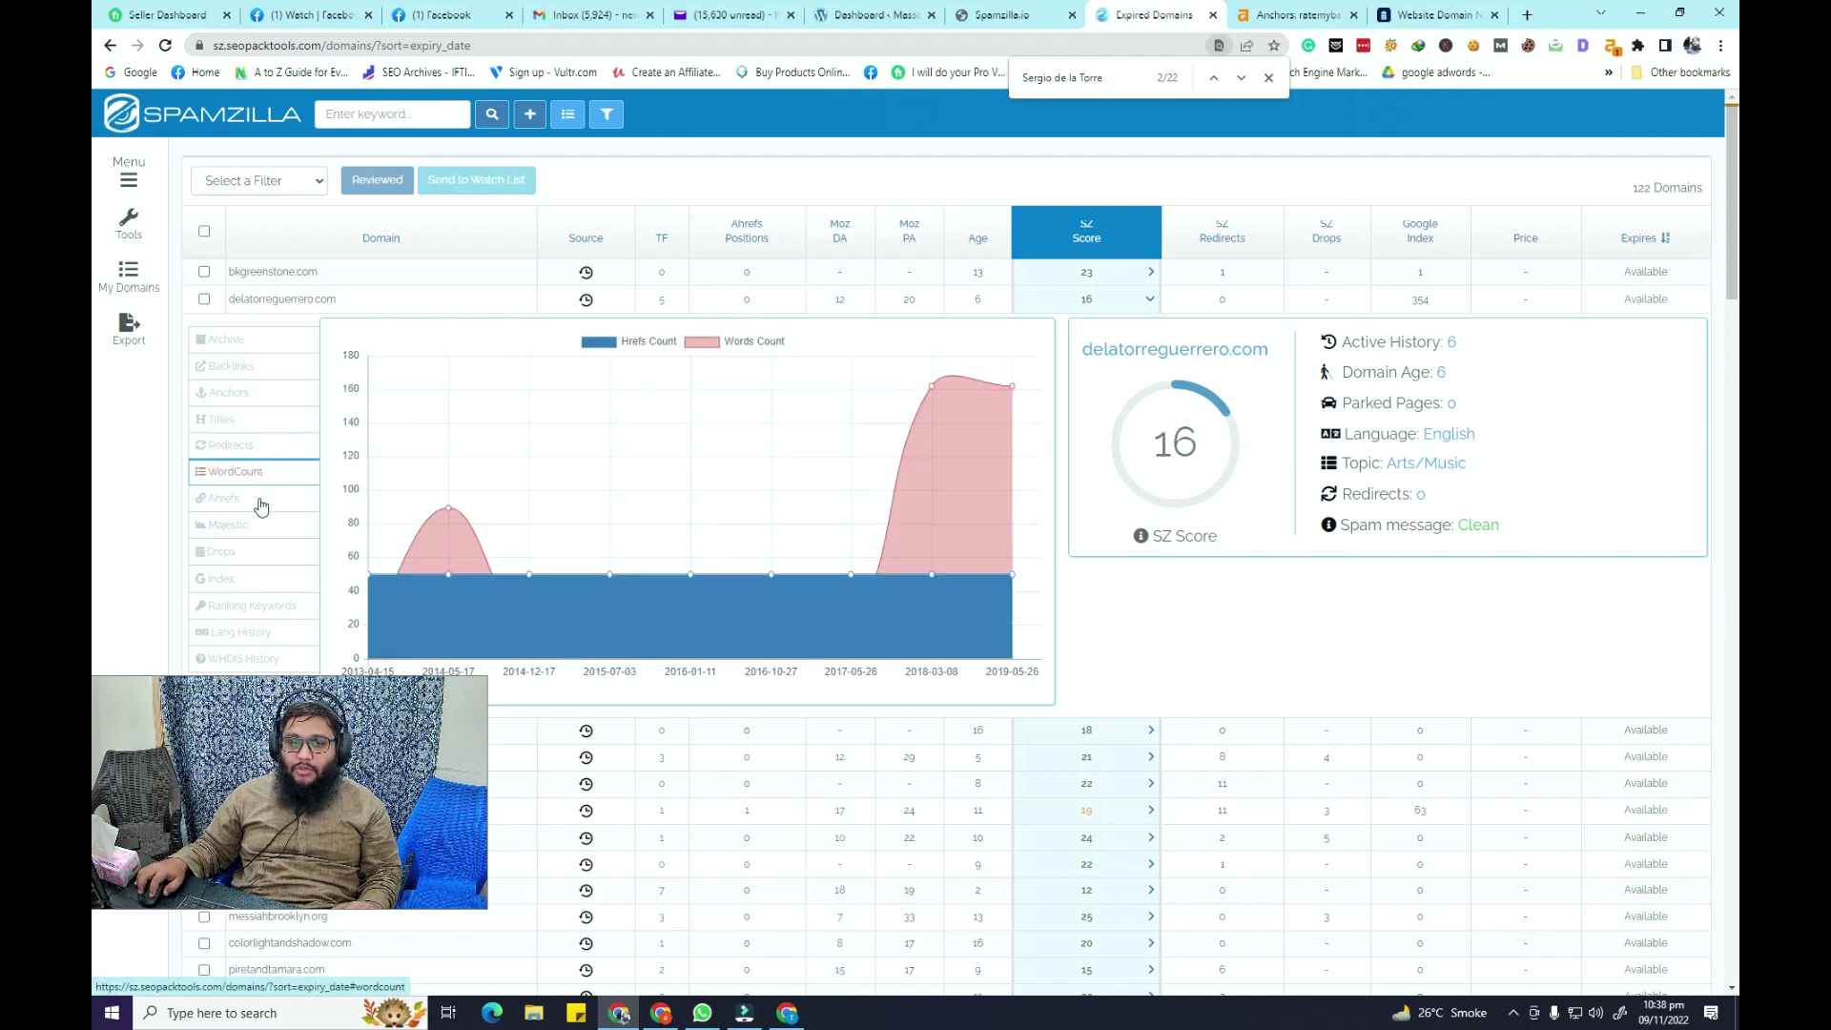
- Review delatorreguerrero.com's Ahrefs backlink metrics and its Majestic metrics, including Trust Flow and Citation Flow
left_click(260, 499)
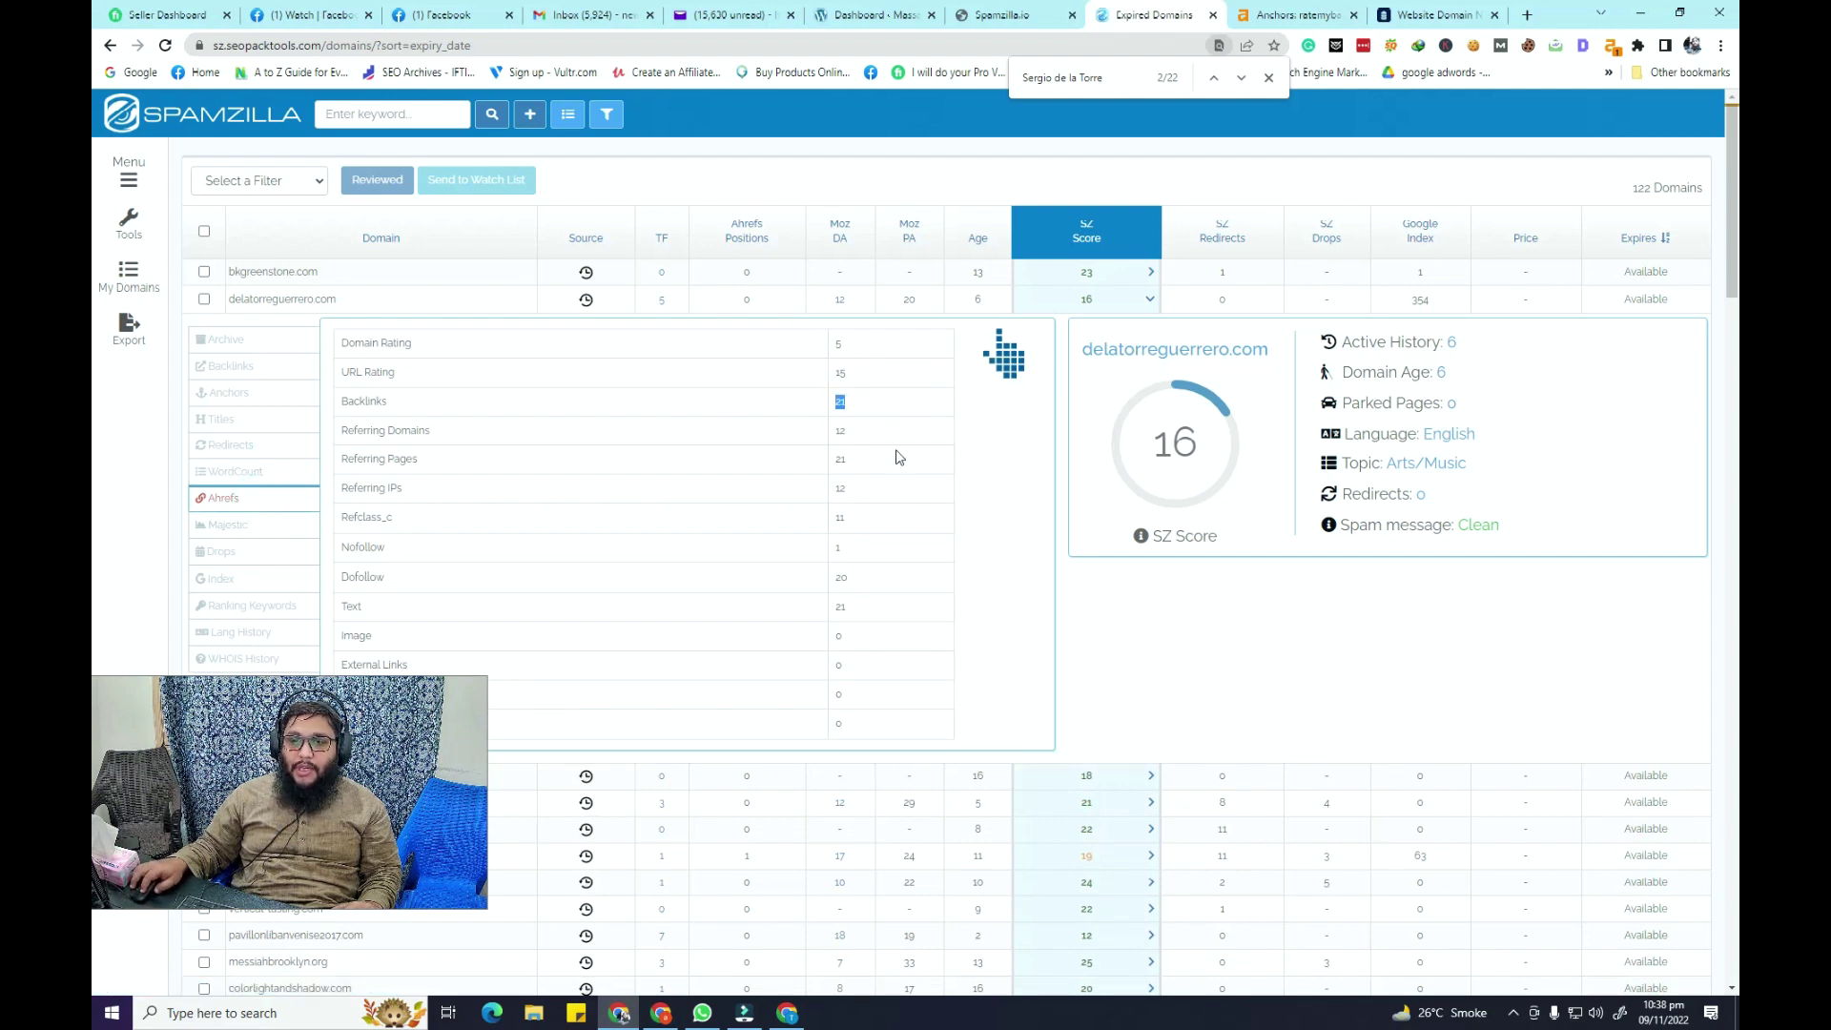
triple_click(758, 457)
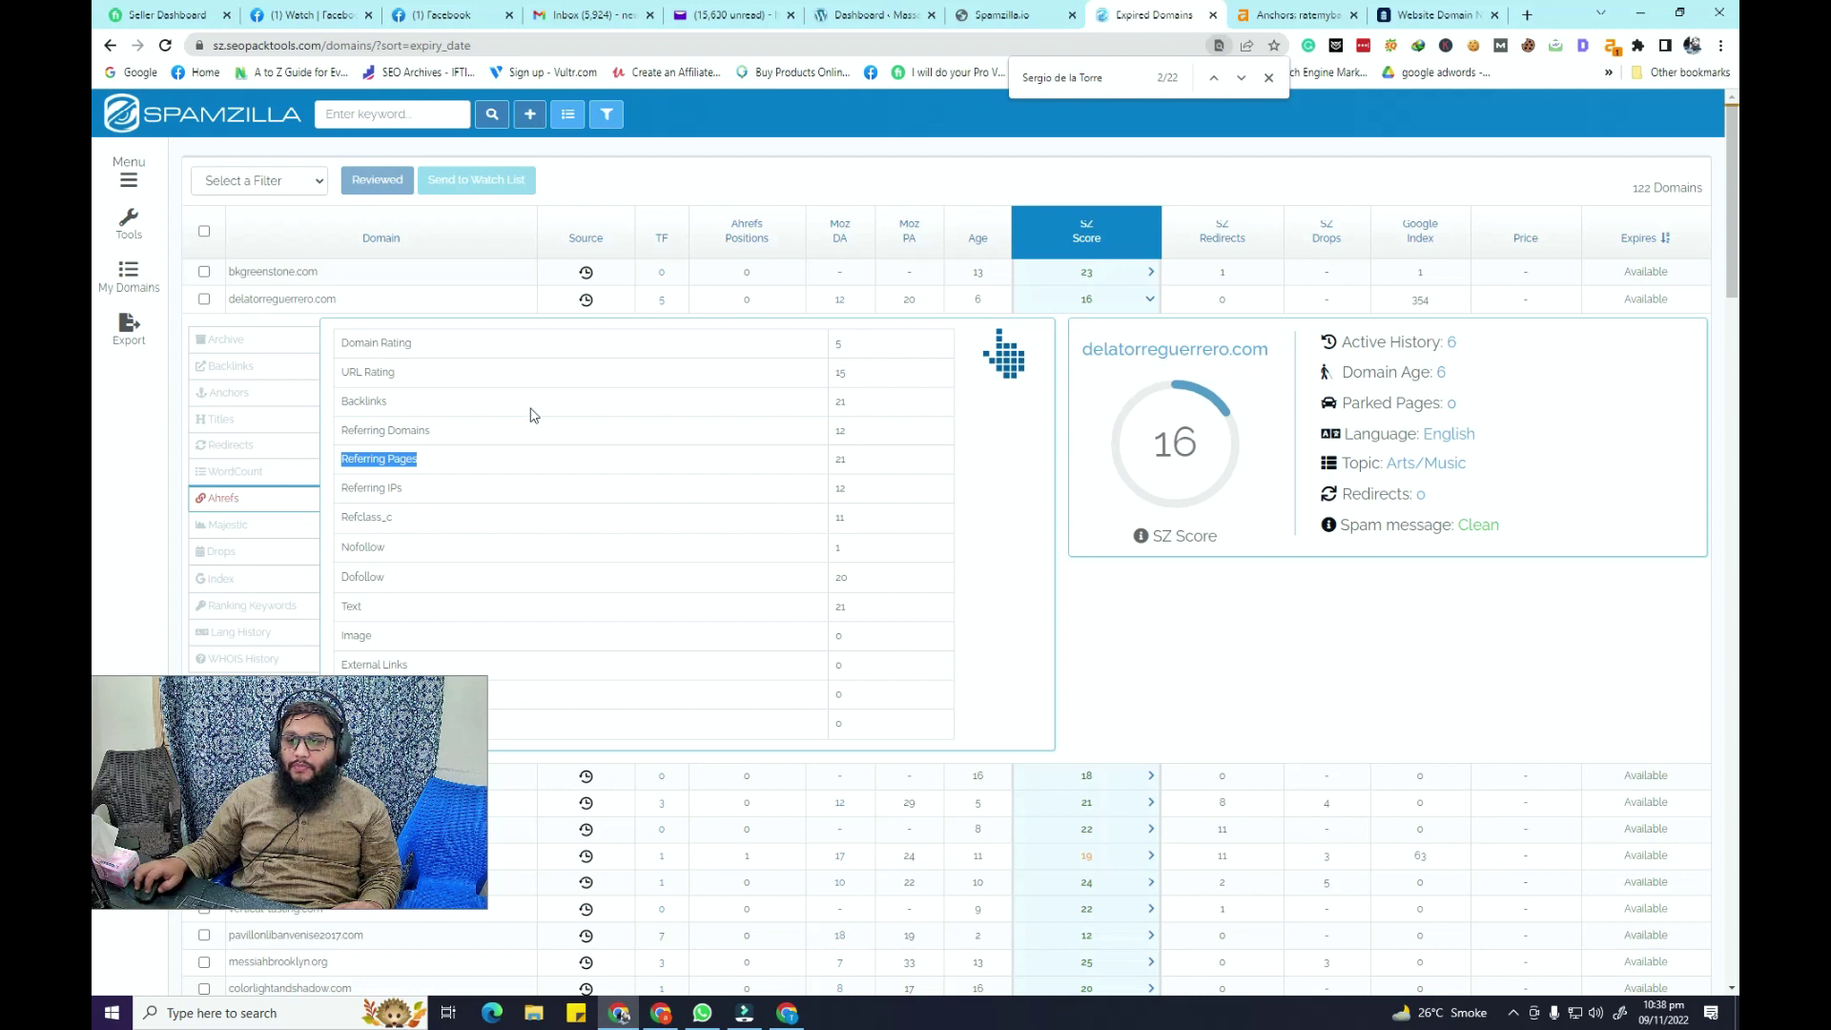
left_click(243, 526)
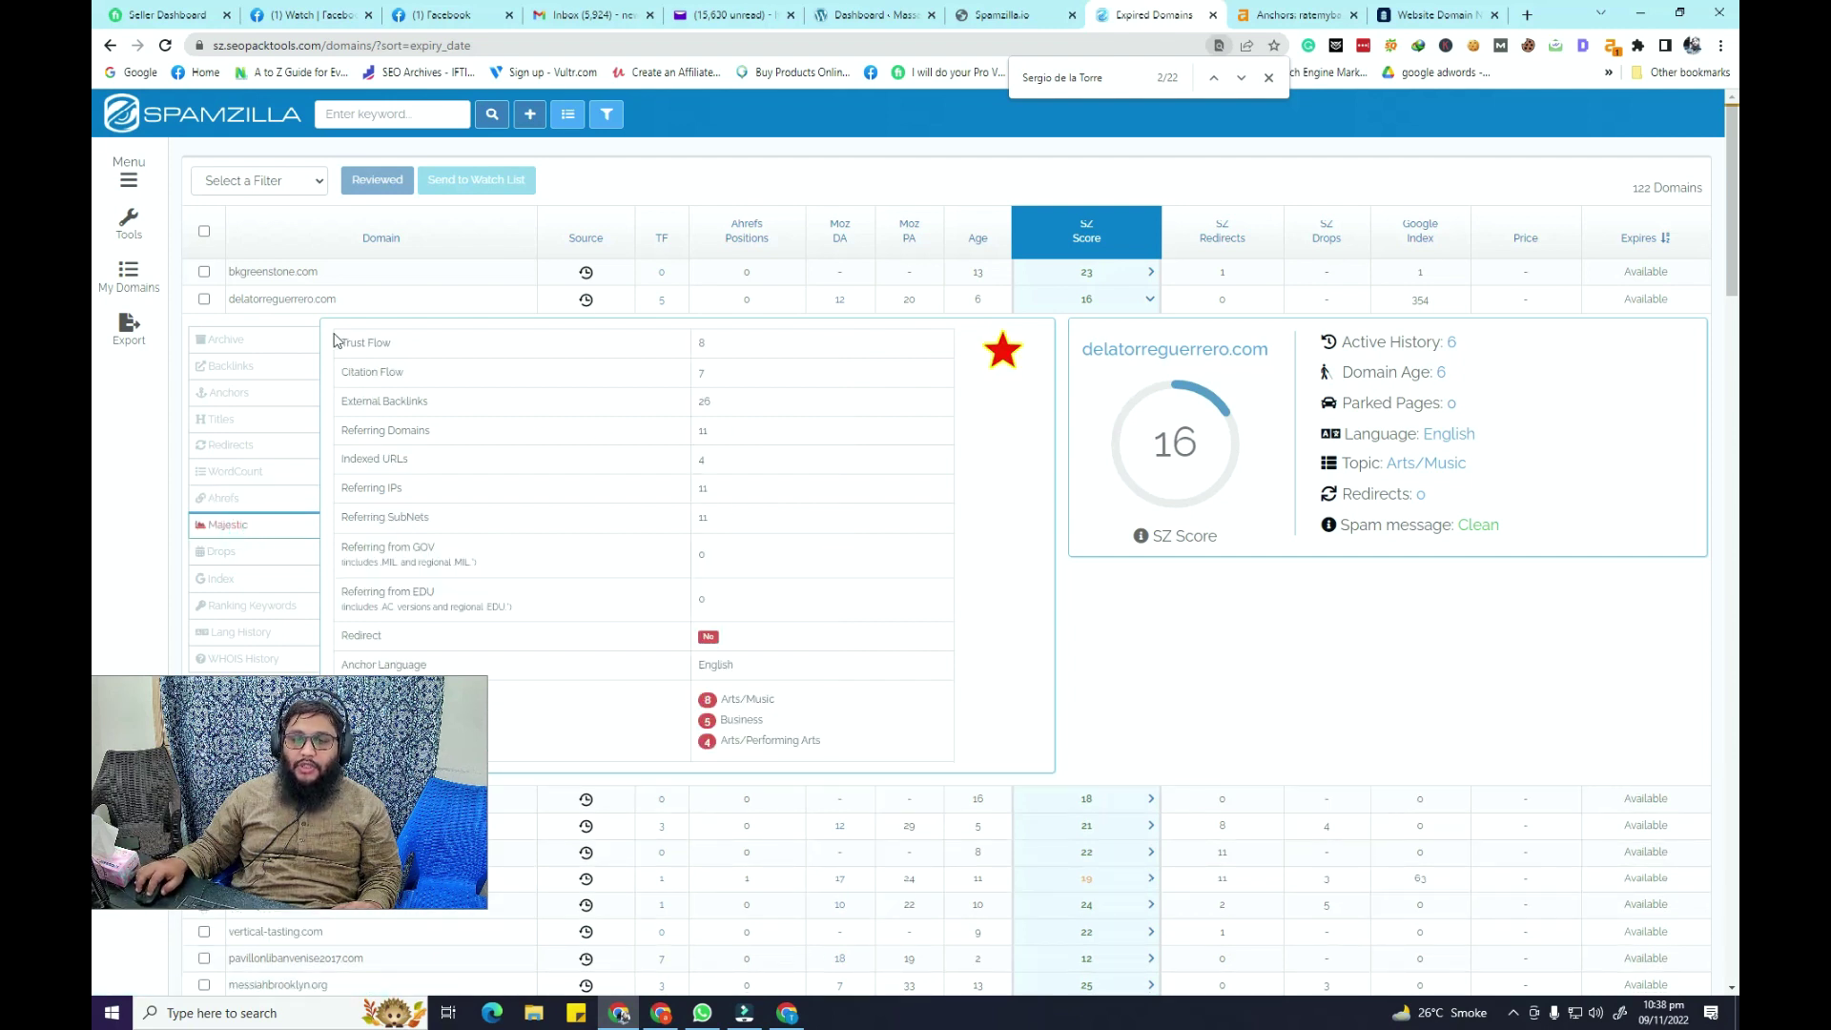
left_click_drag(341, 346, 386, 343)
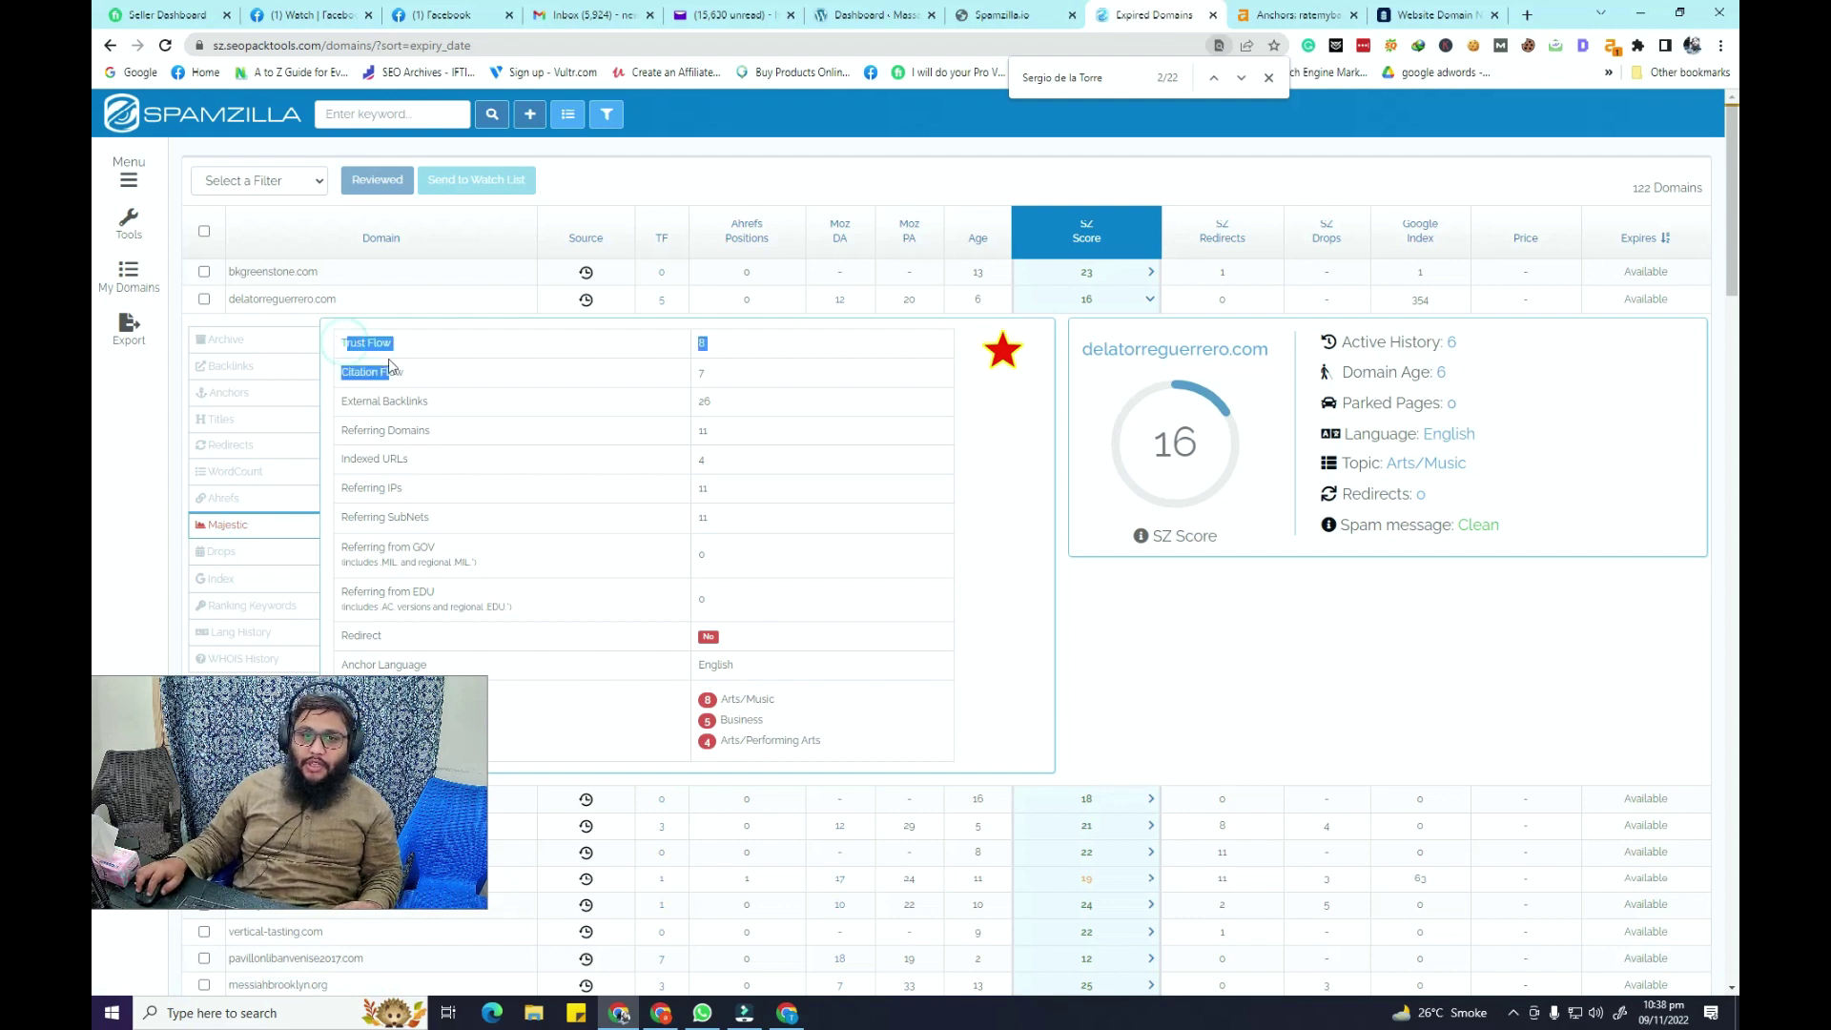
left_click(400, 335)
triple_click(432, 370)
left_click(525, 412)
scroll(515, 467, "down", 3)
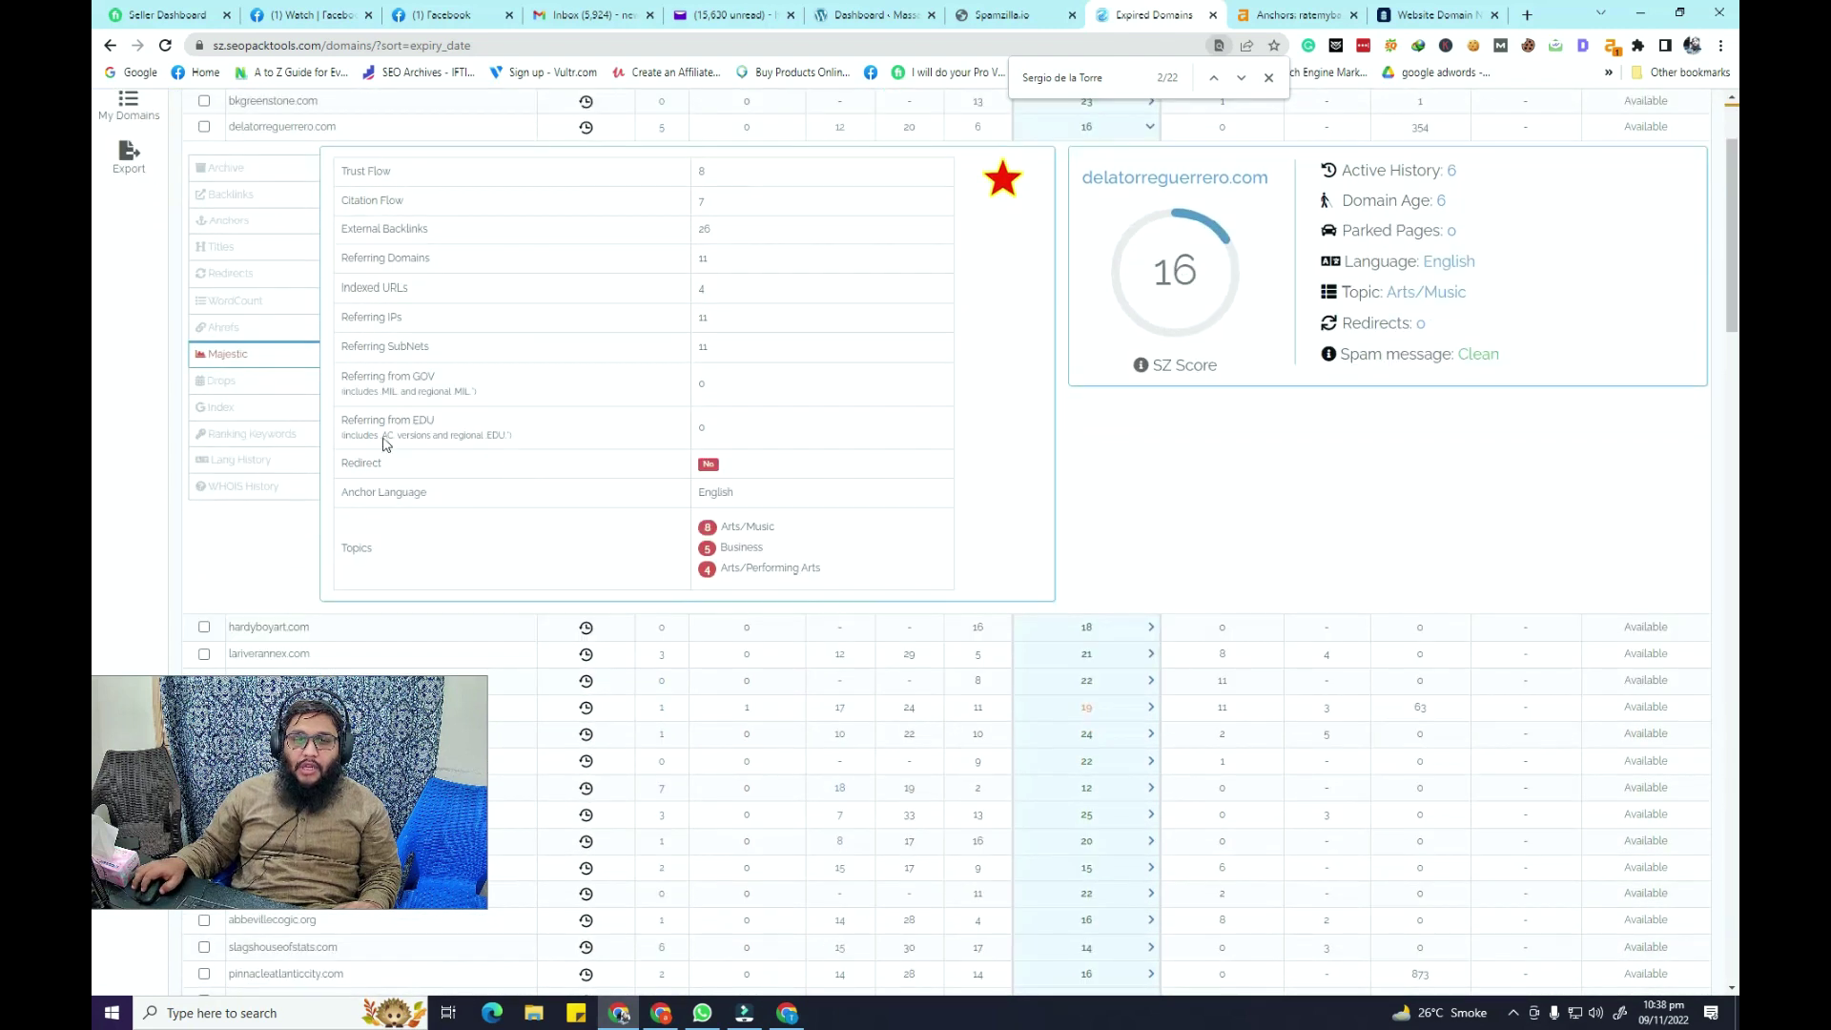
- Check the Google index results for delatorreguerrero.com for foreign-language or spam pages
left_click(240, 410)
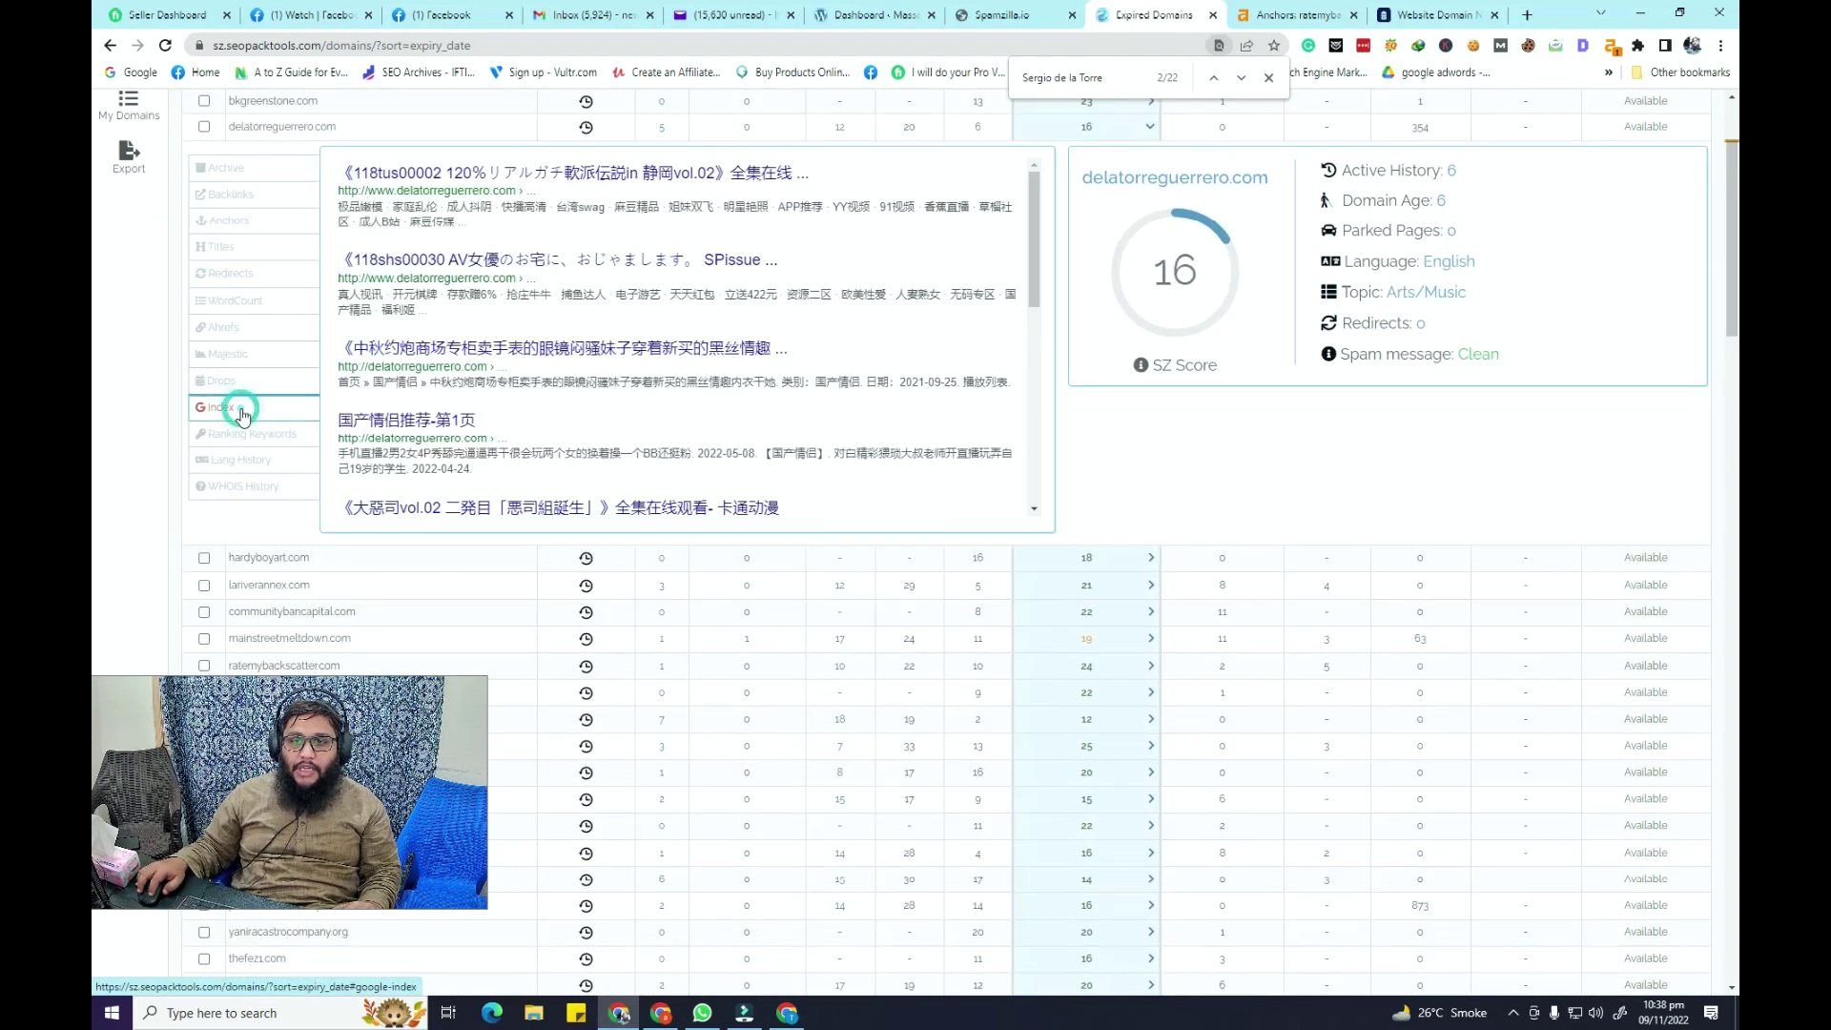
left_click(1034, 287)
left_click_drag(1051, 320, 1080, 238)
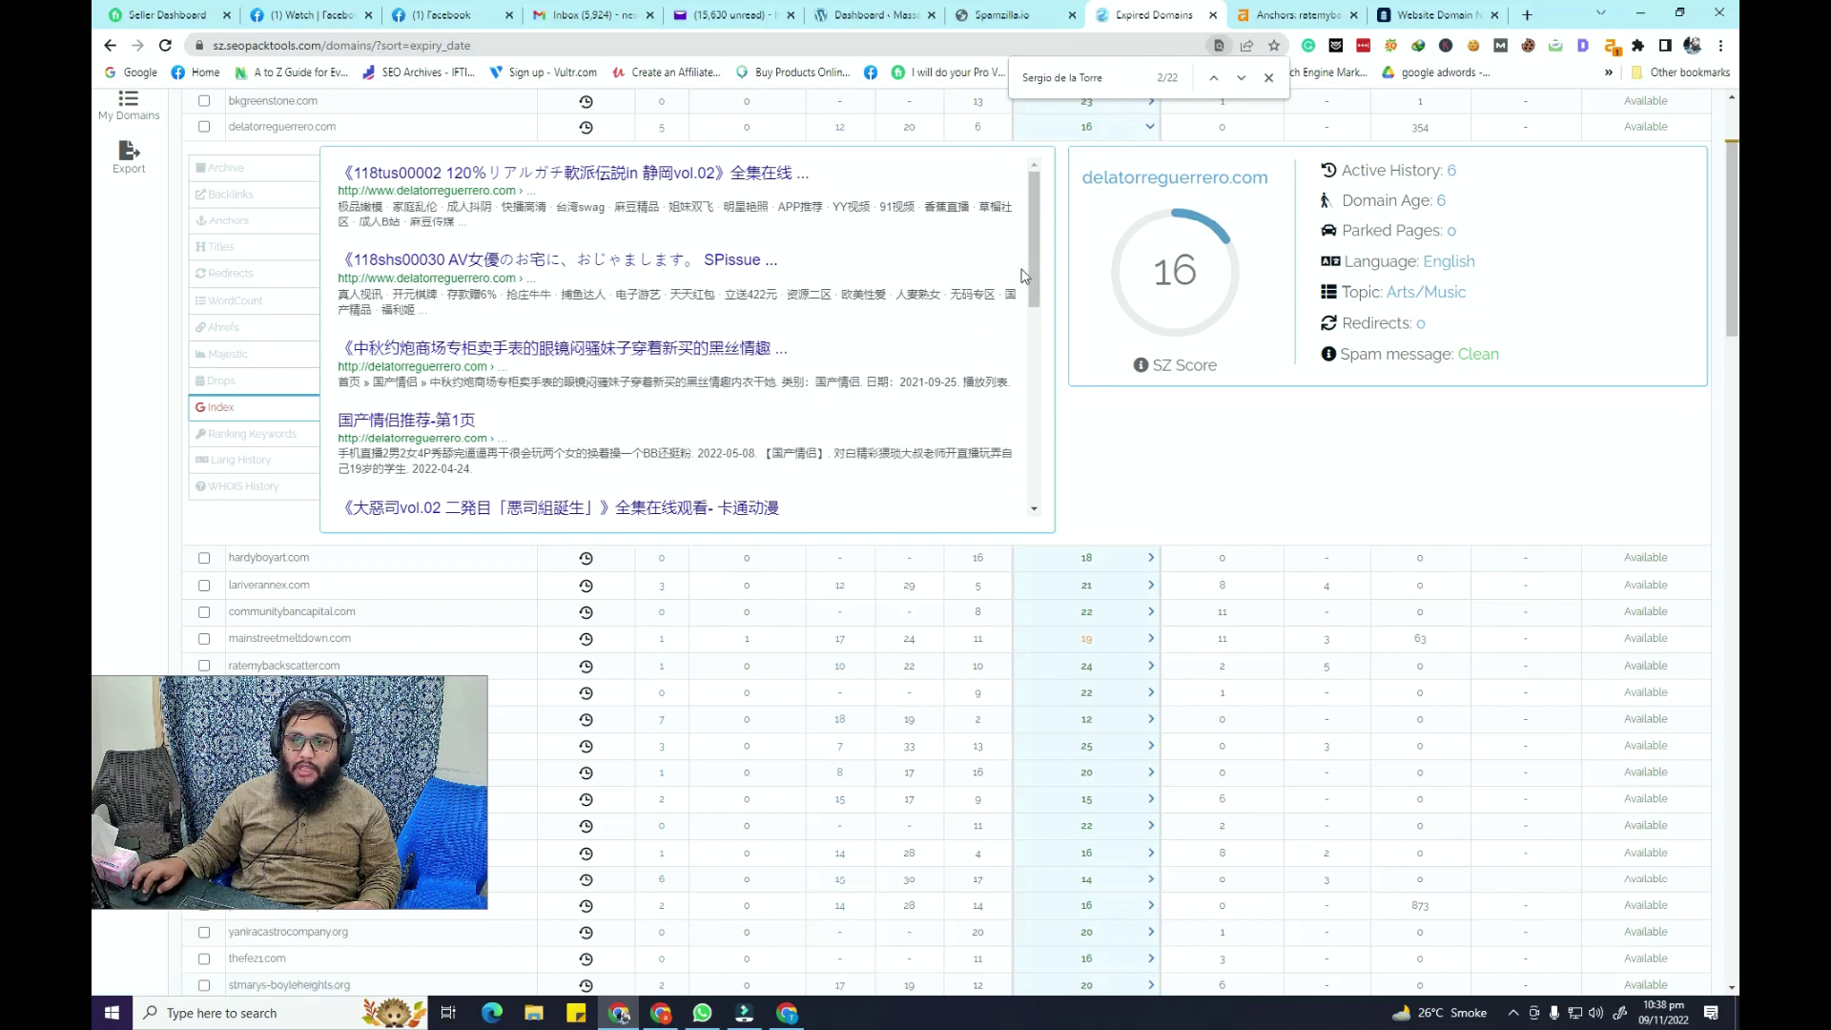
mouse_move(1032, 269)
left_mouse_down()
mouse_move(1033, 505)
mouse_move(1033, 240)
left_mouse_up()
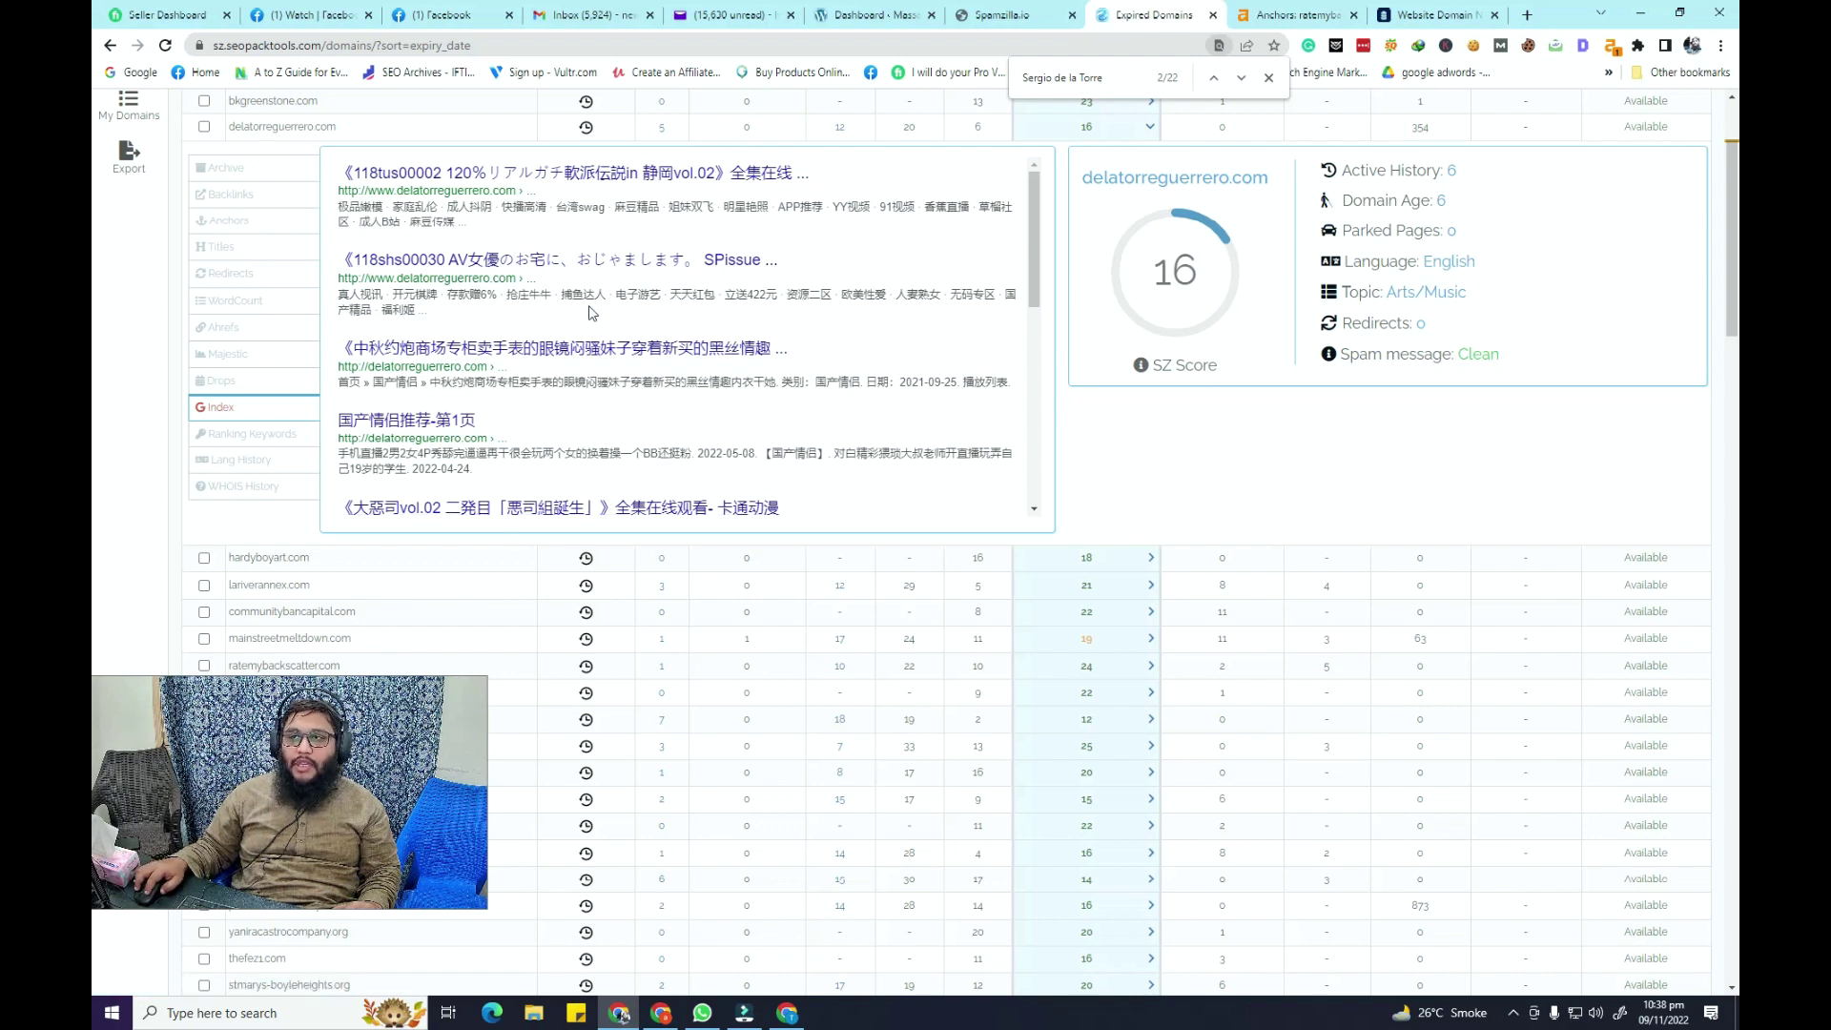
- Check delatorreguerrero.com's ranking keywords and compare its language history with the indexed pages
left_click(252, 434)
left_click(258, 460)
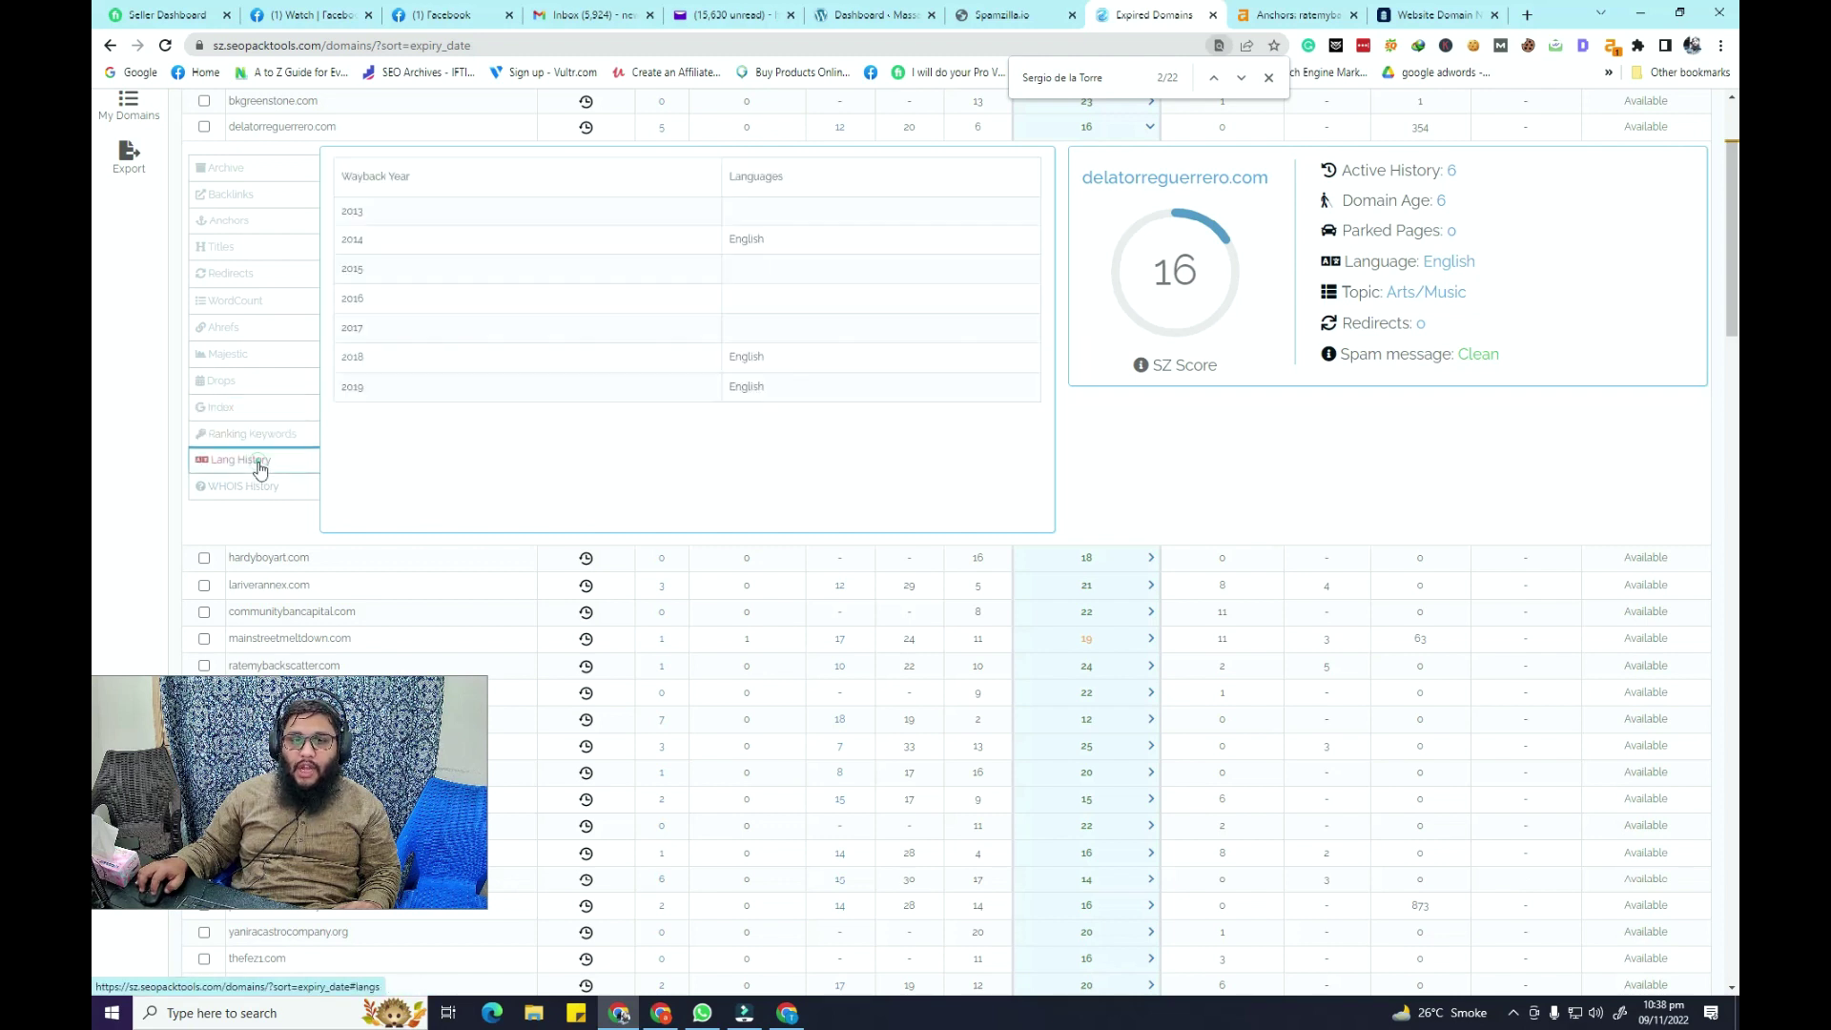
left_click(252, 436)
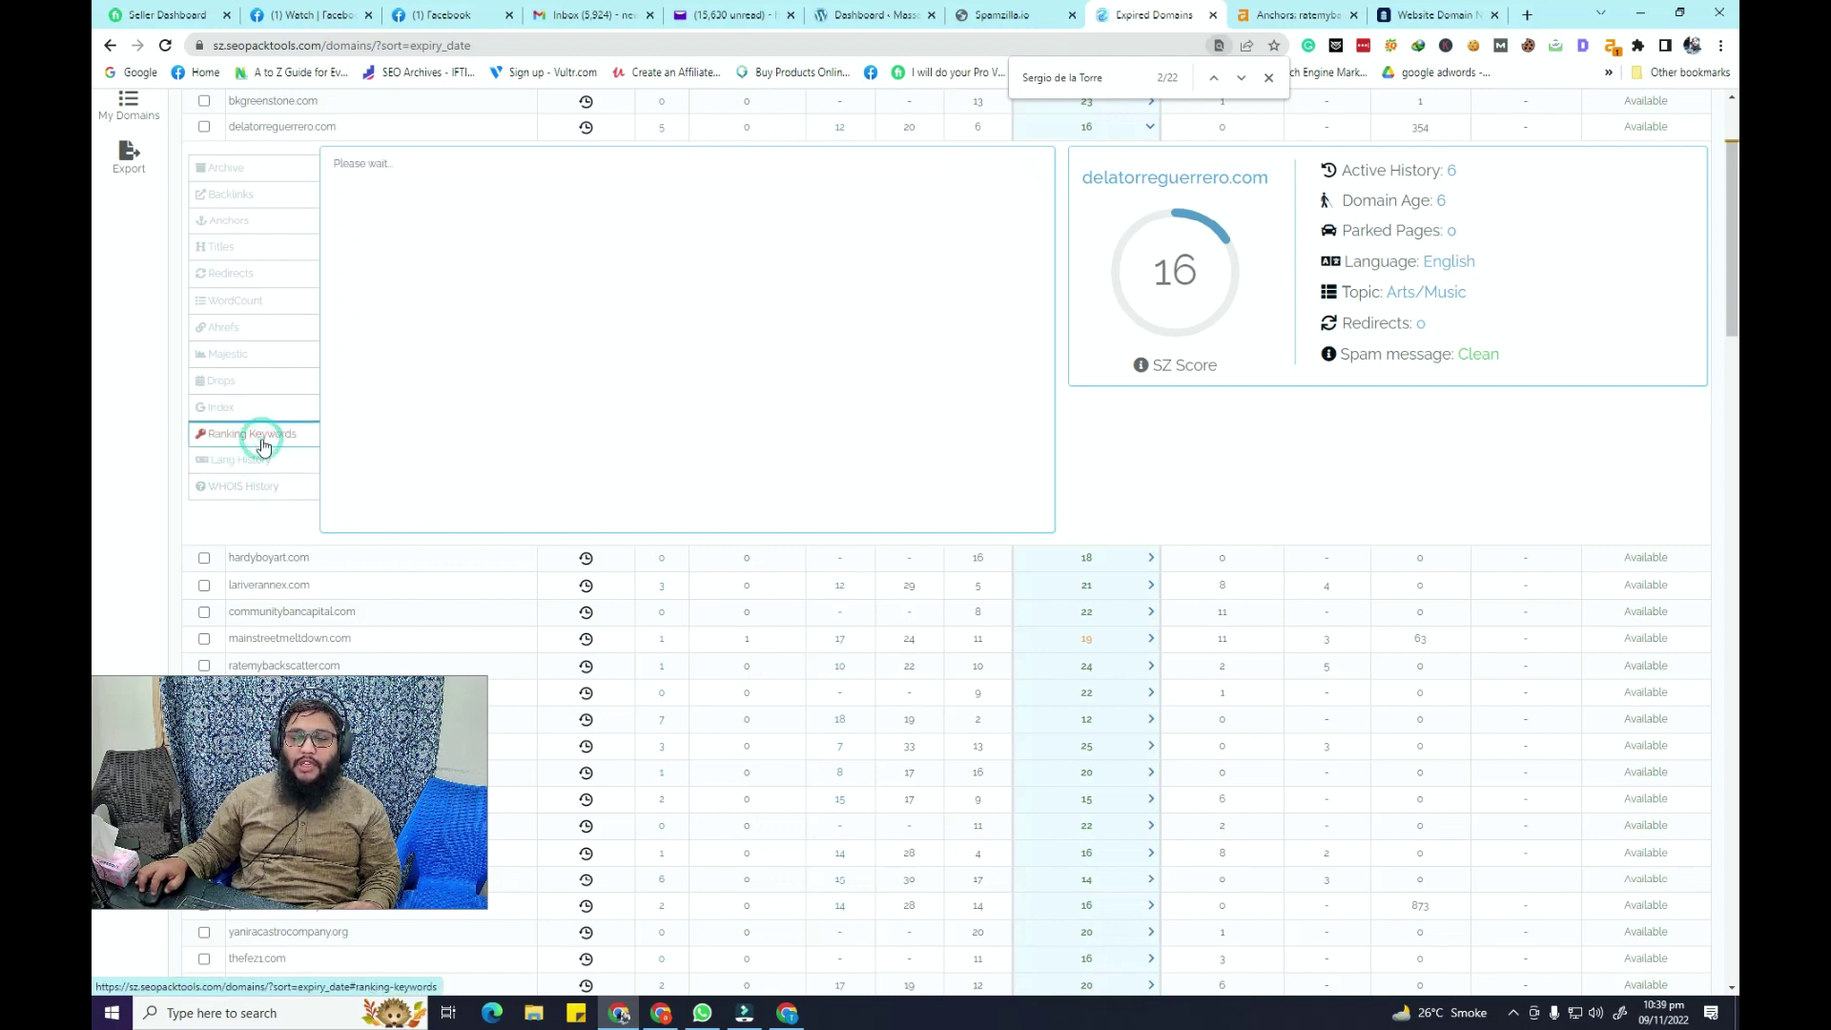
left_click(254, 407)
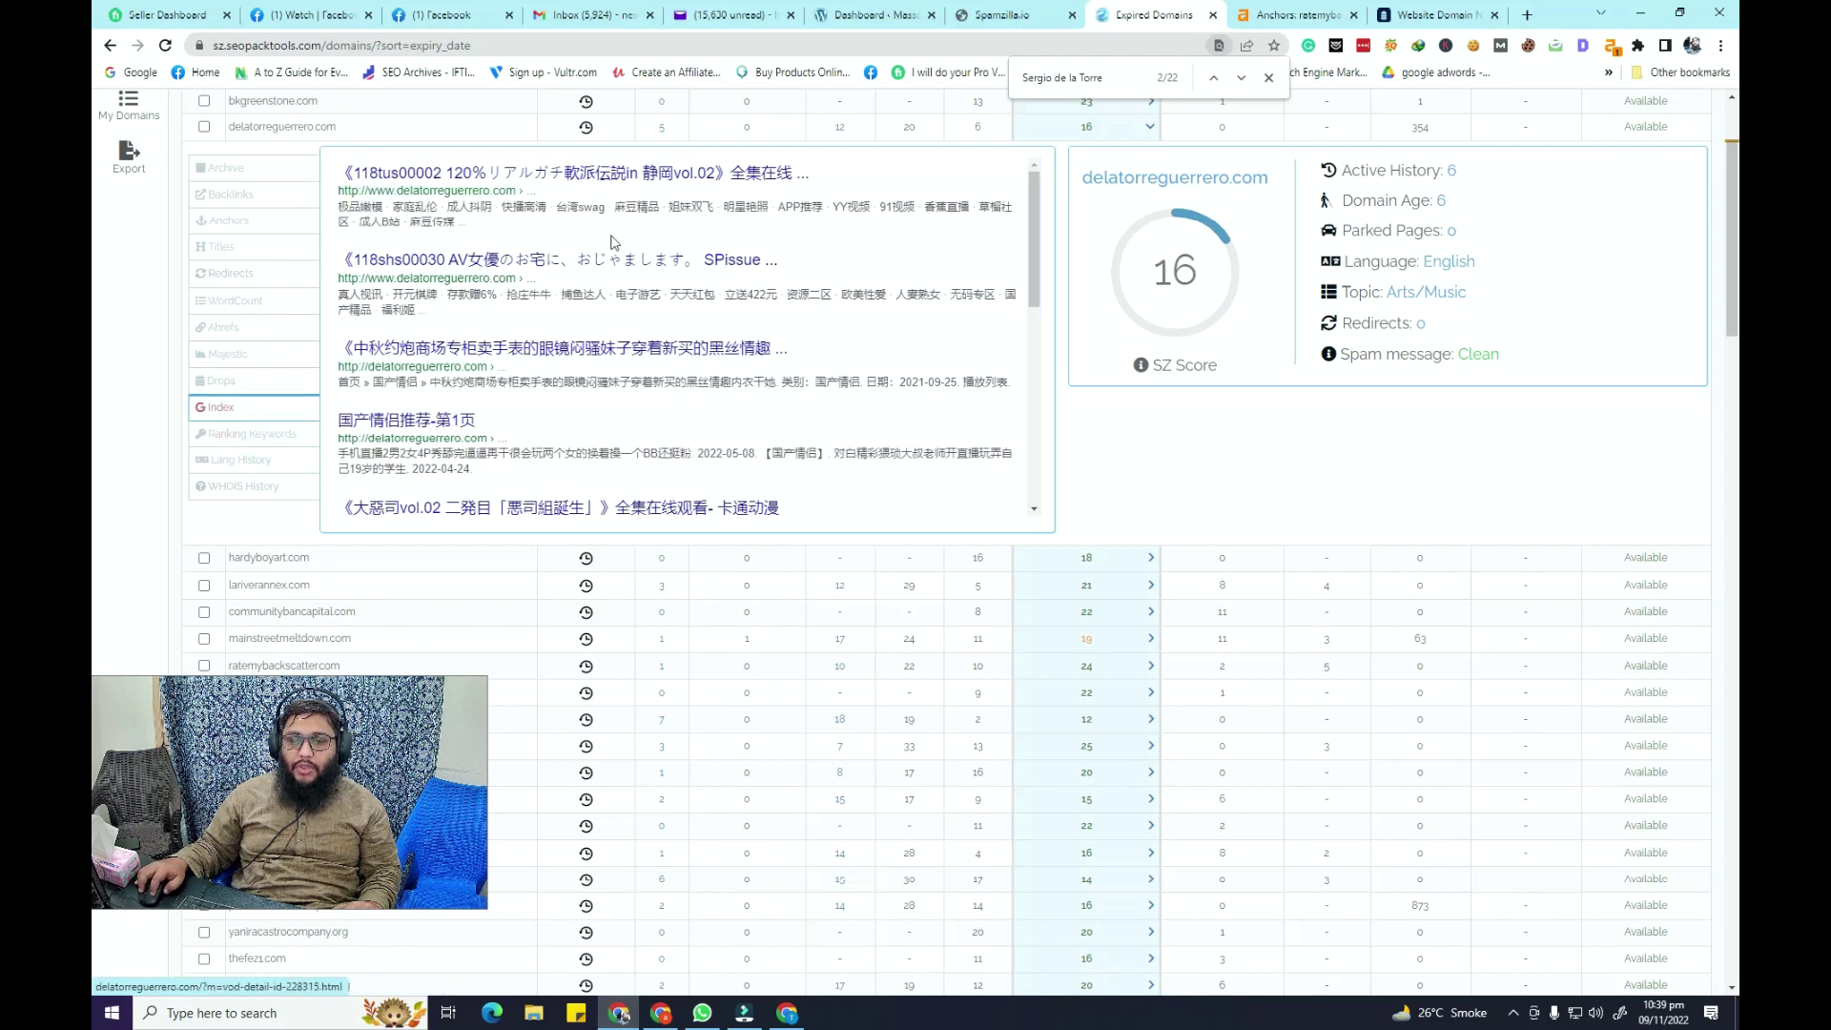
left_click(270, 464)
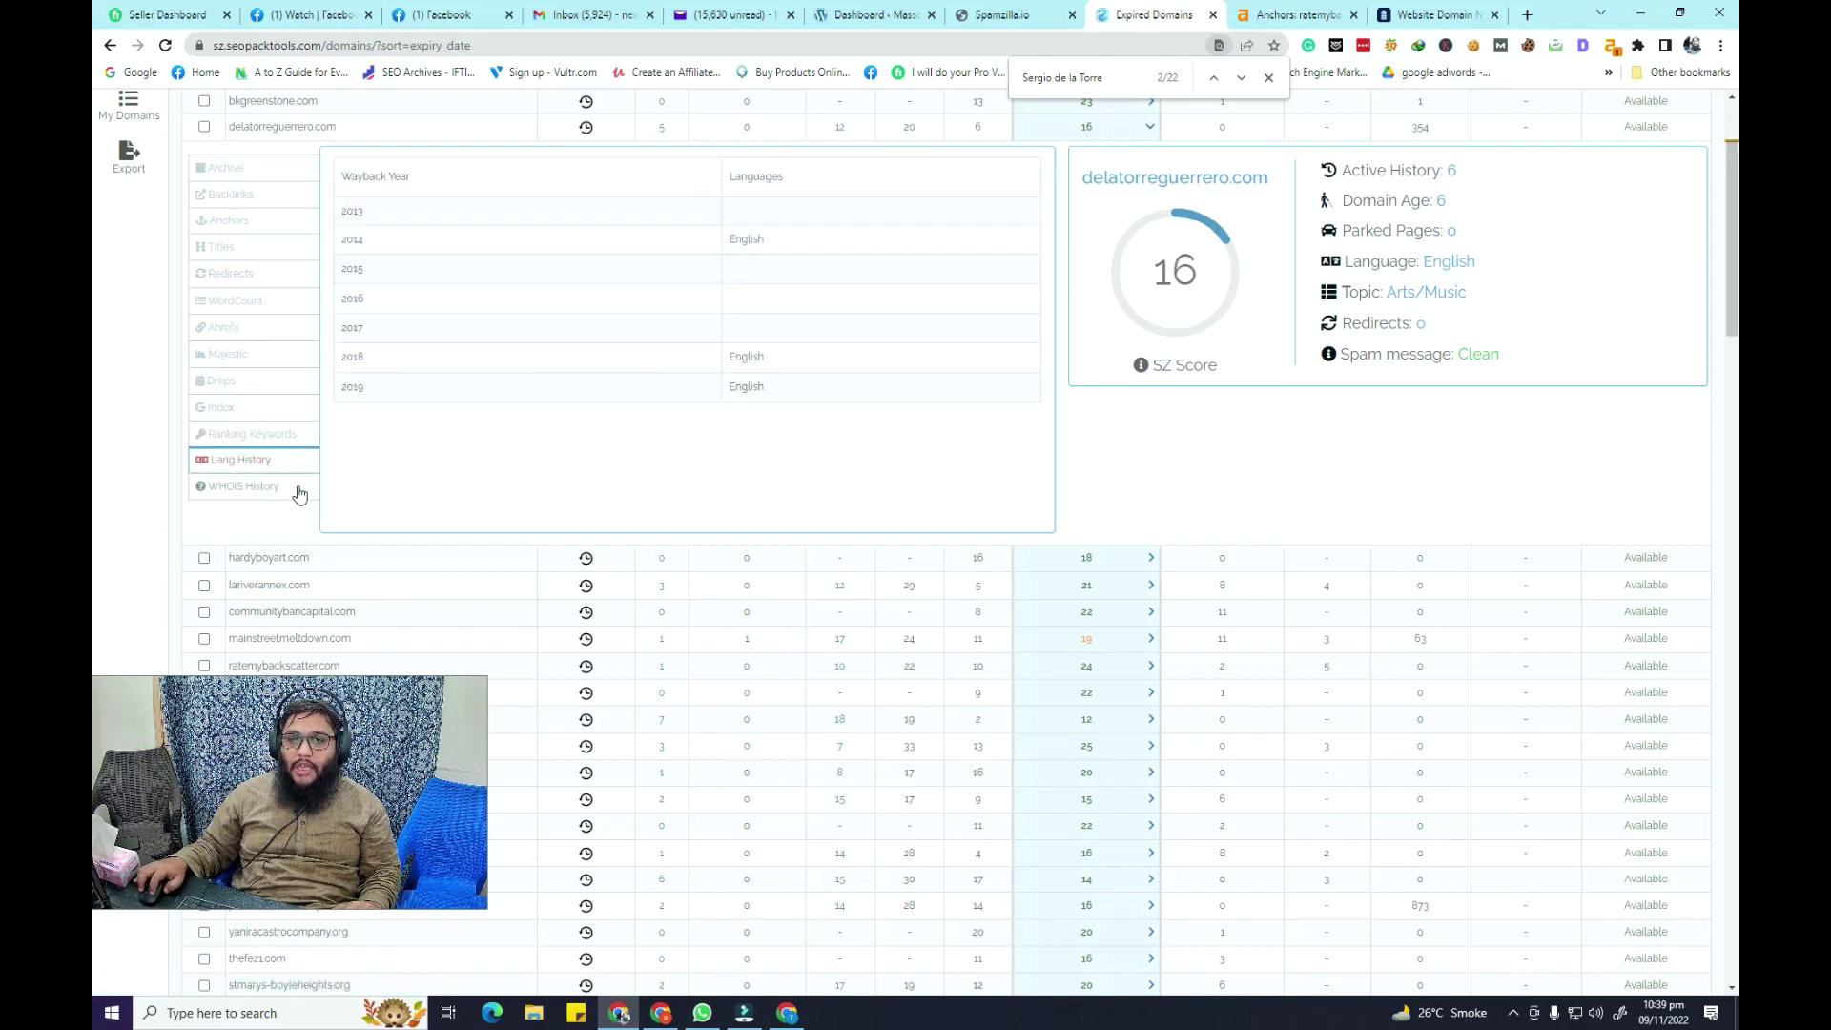
- Look through the historical WHOIS records of delatorreguerrero.com, including its registrar and owner changes
left_click(275, 494)
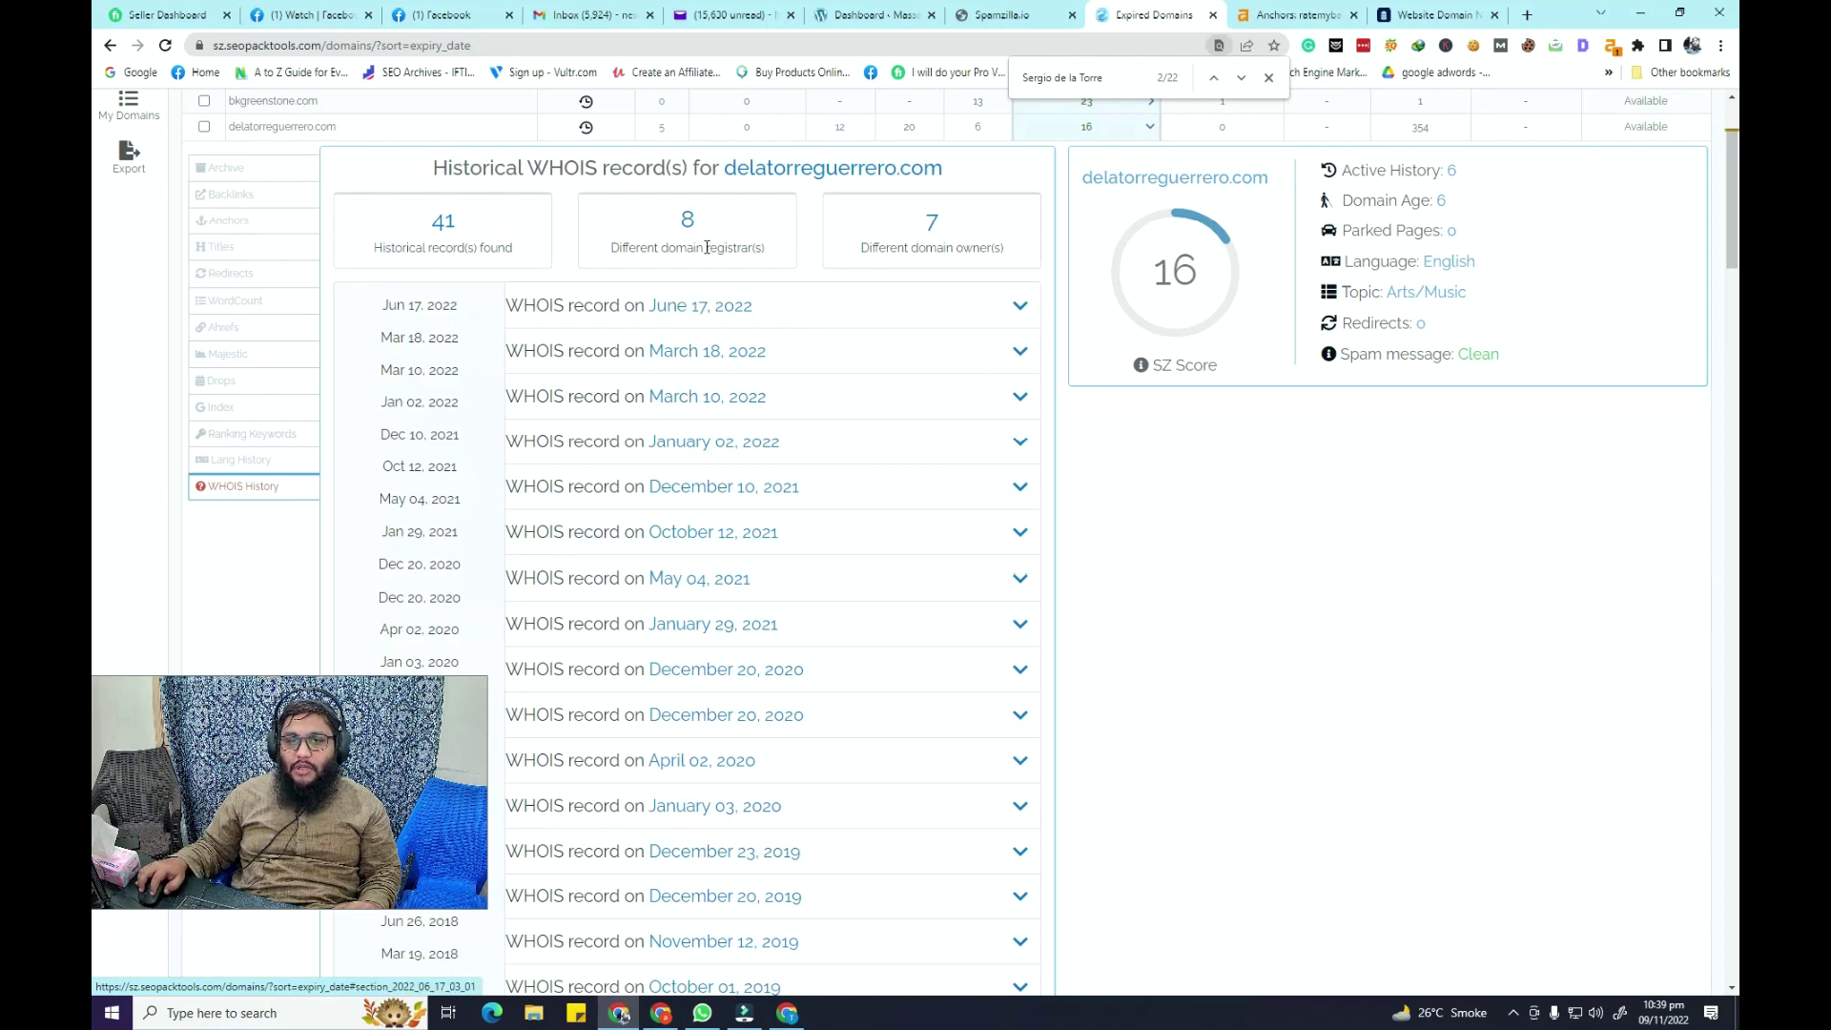
scroll(818, 429, "down", 15)
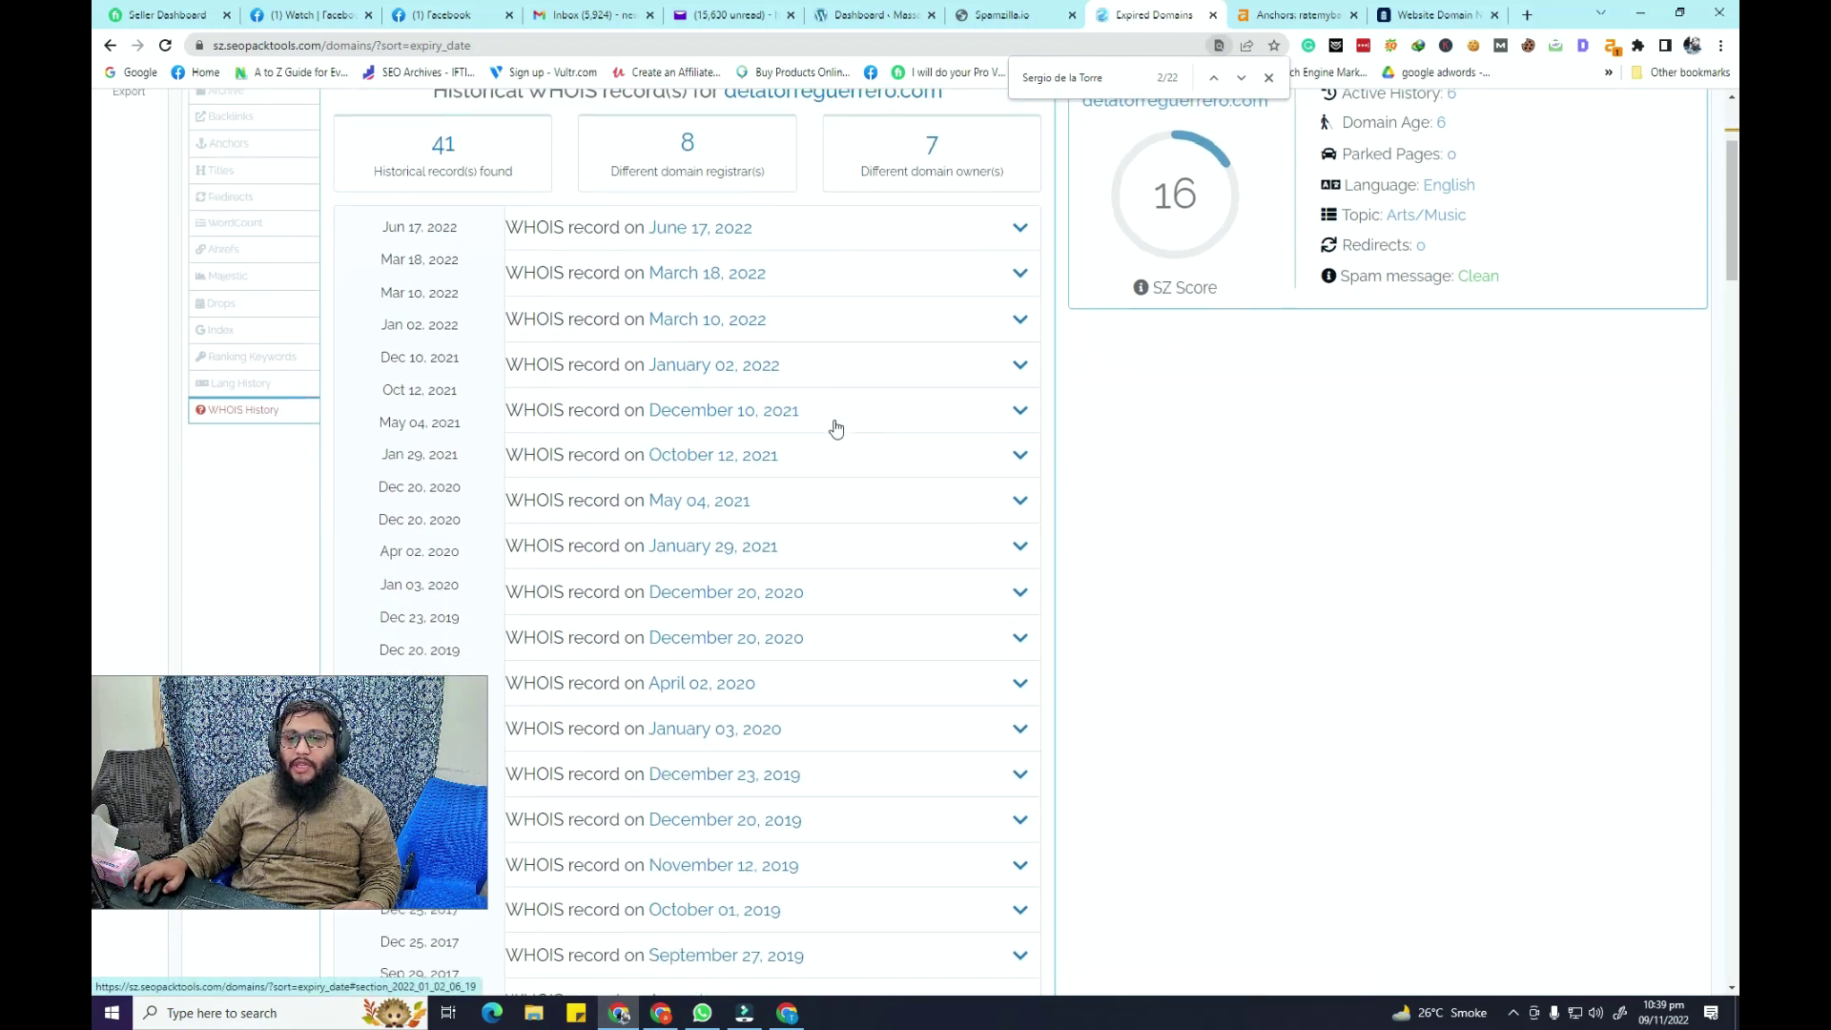
left_click_drag(1730, 425, 1728, 162)
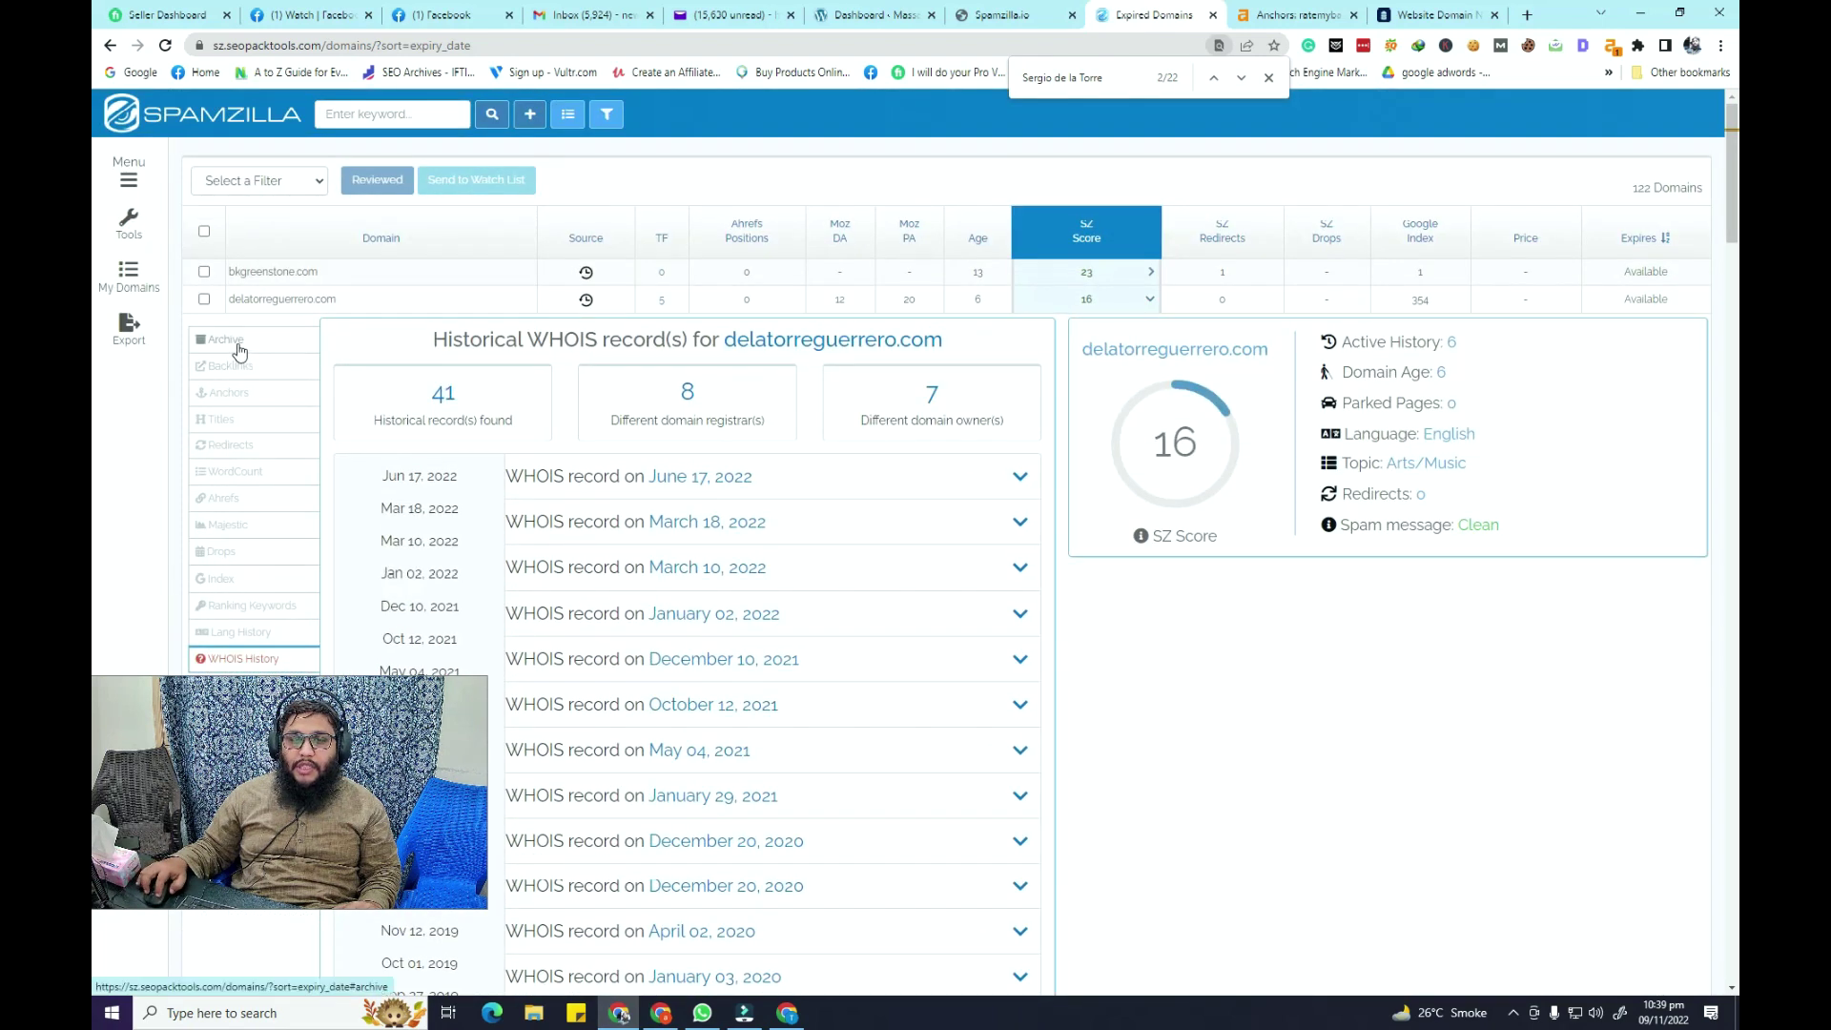
- Show delatorreguerrero.com's backlink list again and close the in-page text search
left_click(264, 366)
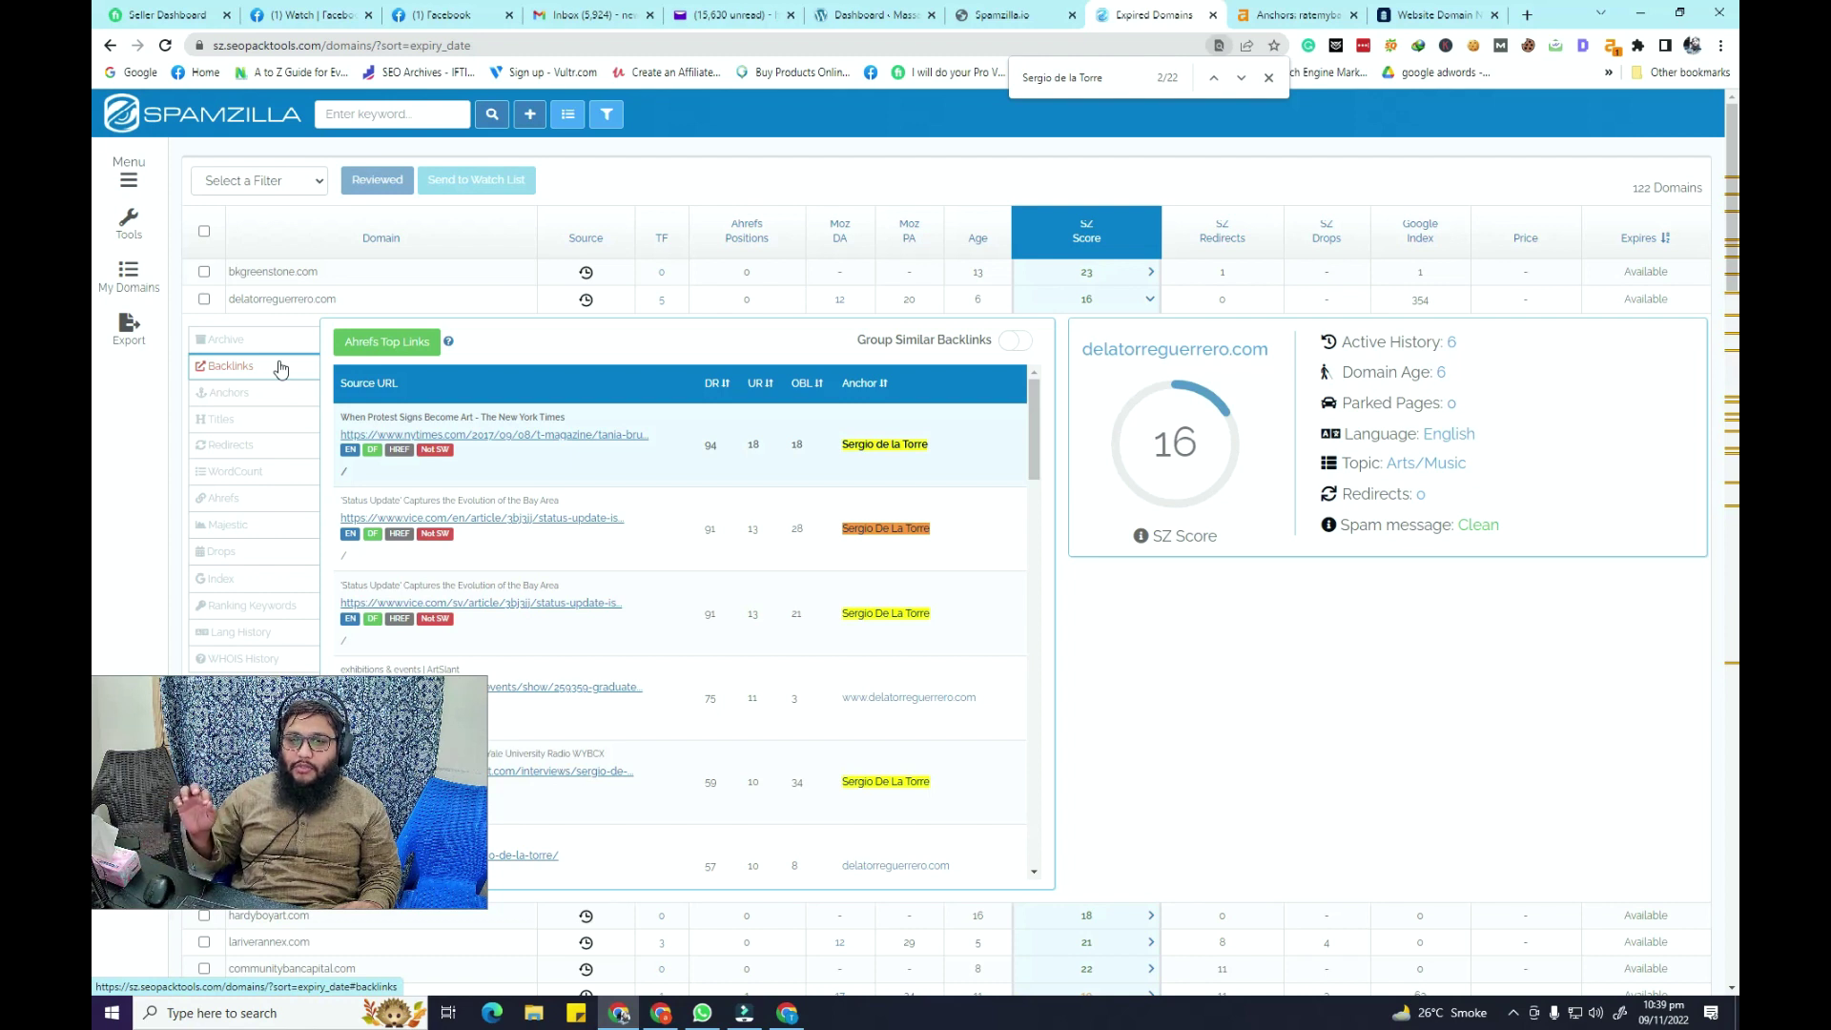
left_click(1268, 78)
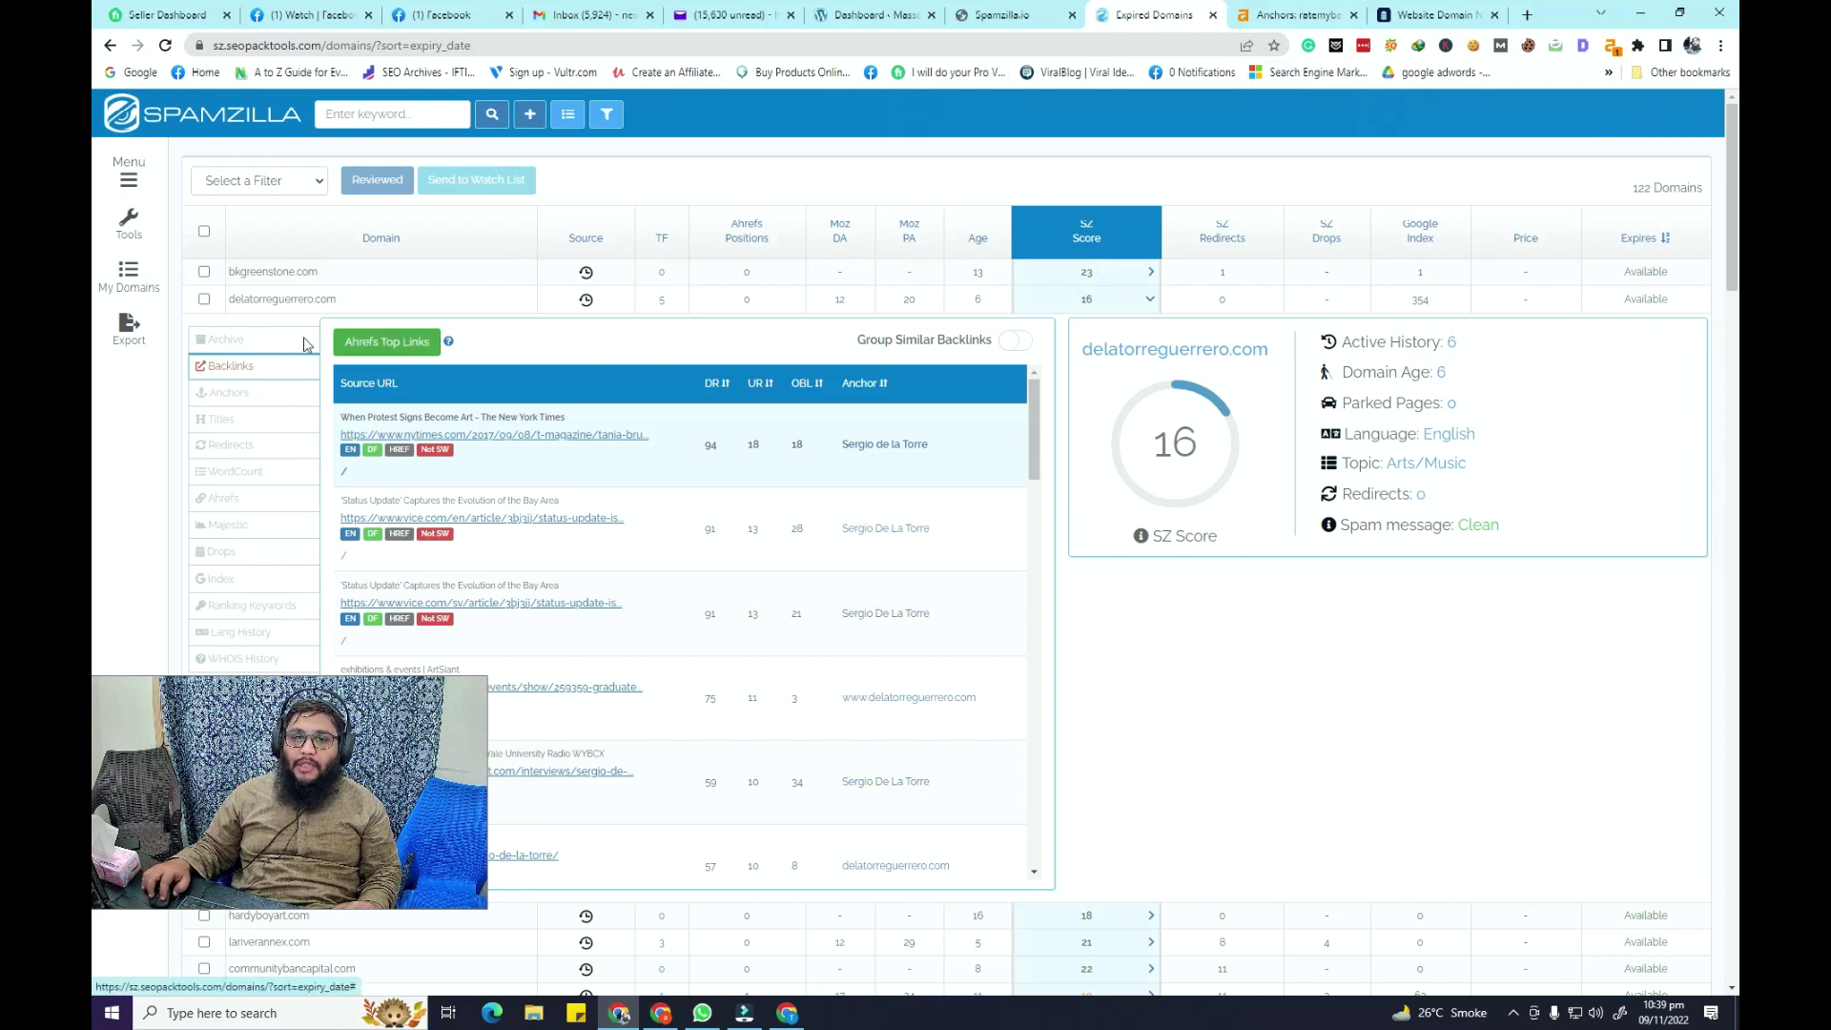
- Reopen the domain filters and check the news sites entered as included backlink domains
left_click(605, 113)
scroll(1670, 285, "down", 5)
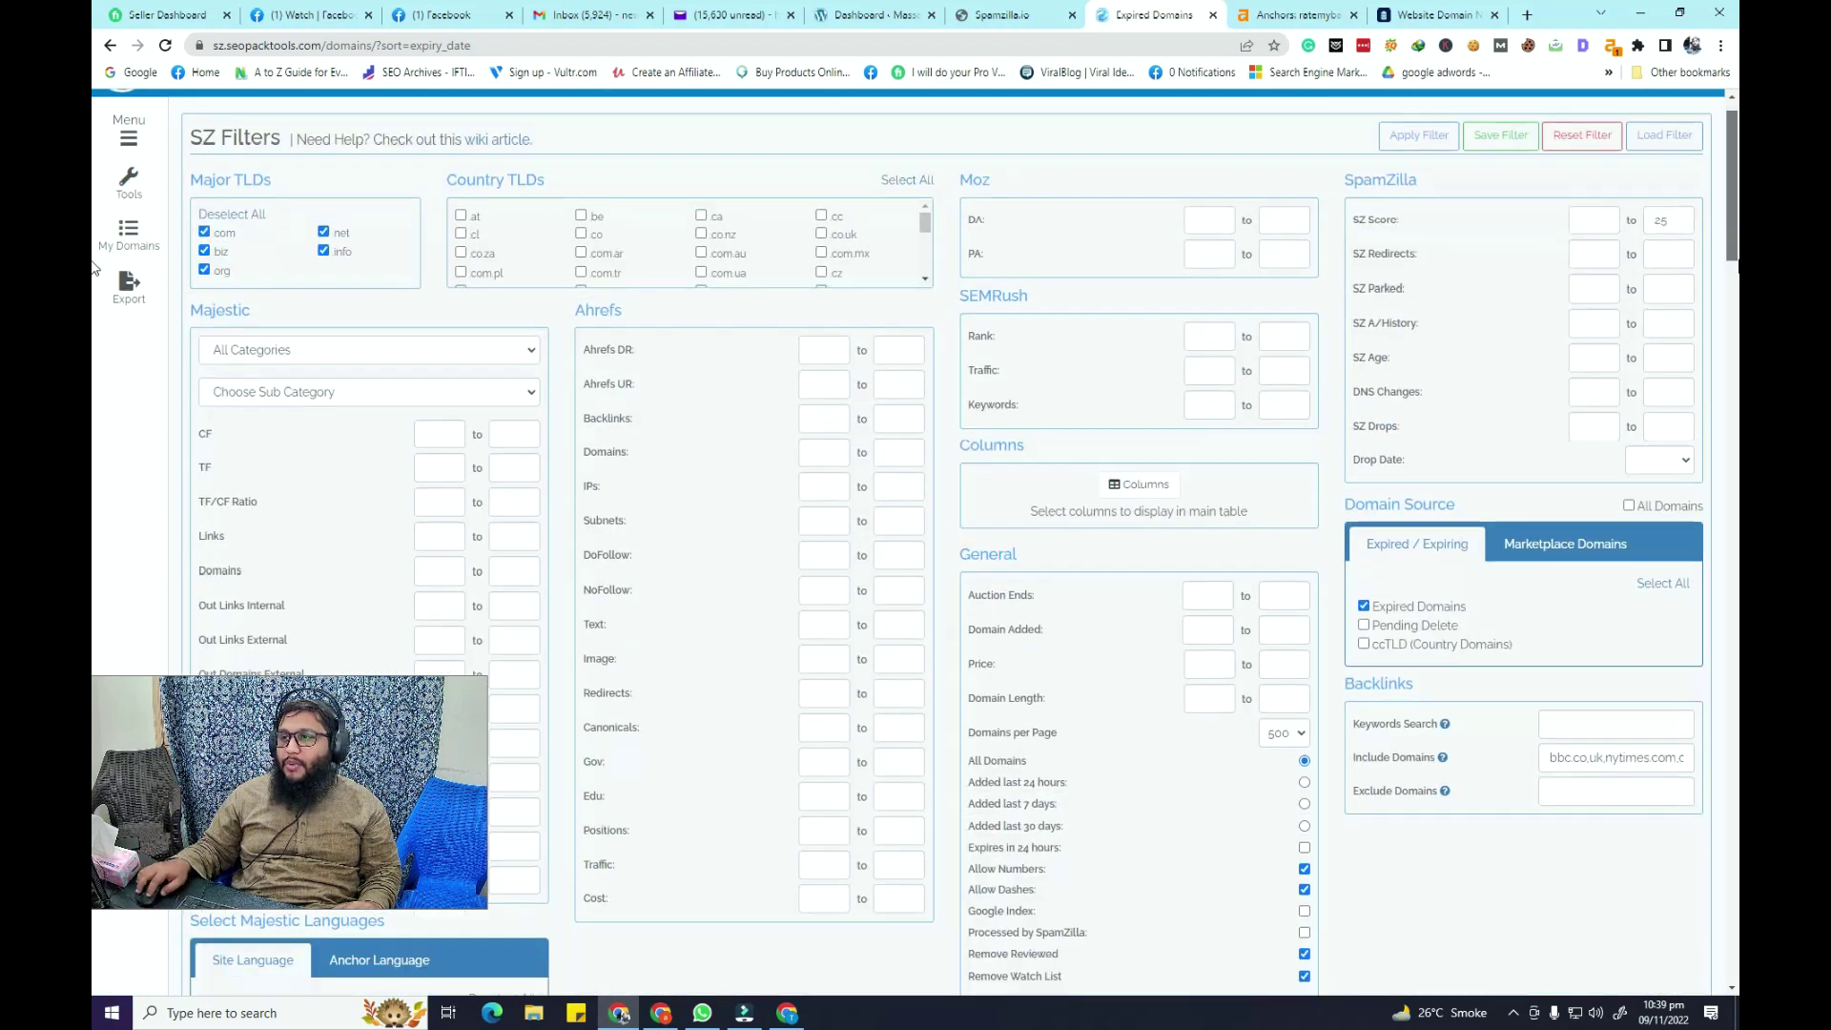
scroll(1656, 518, "up", 2)
triple_click(1546, 542)
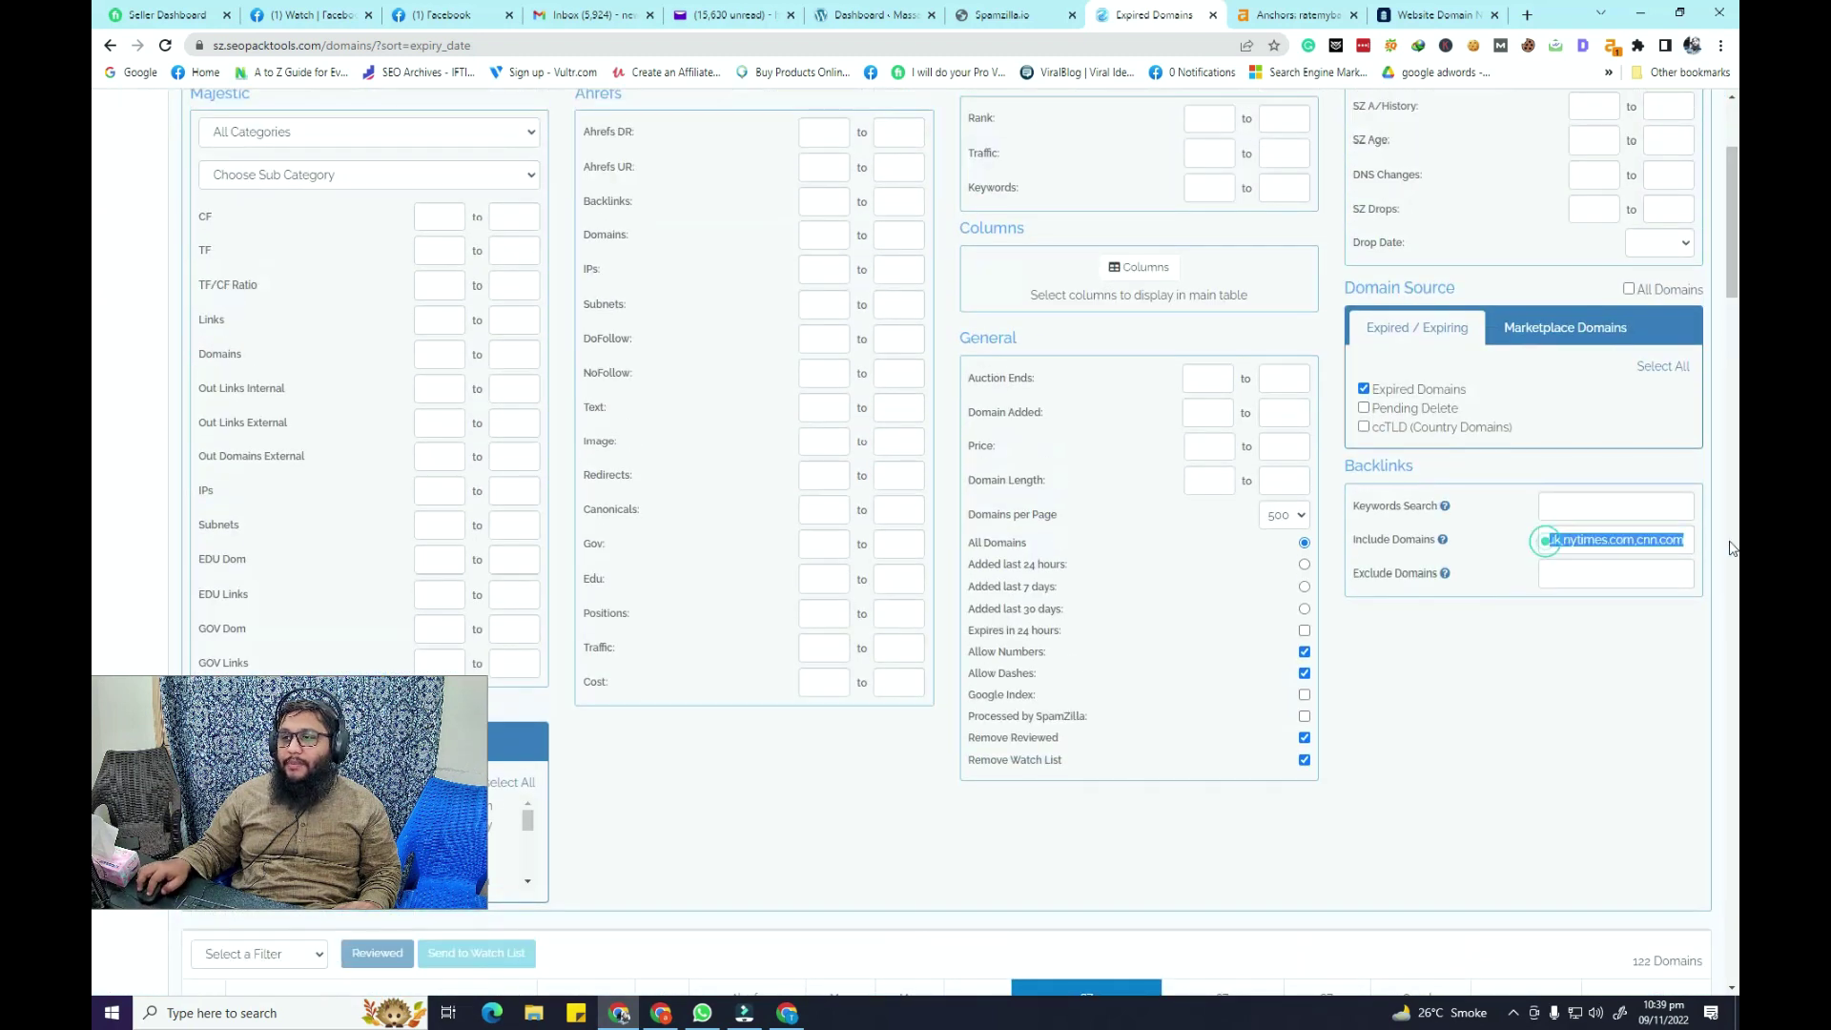
scroll(96, 277, "up", 3)
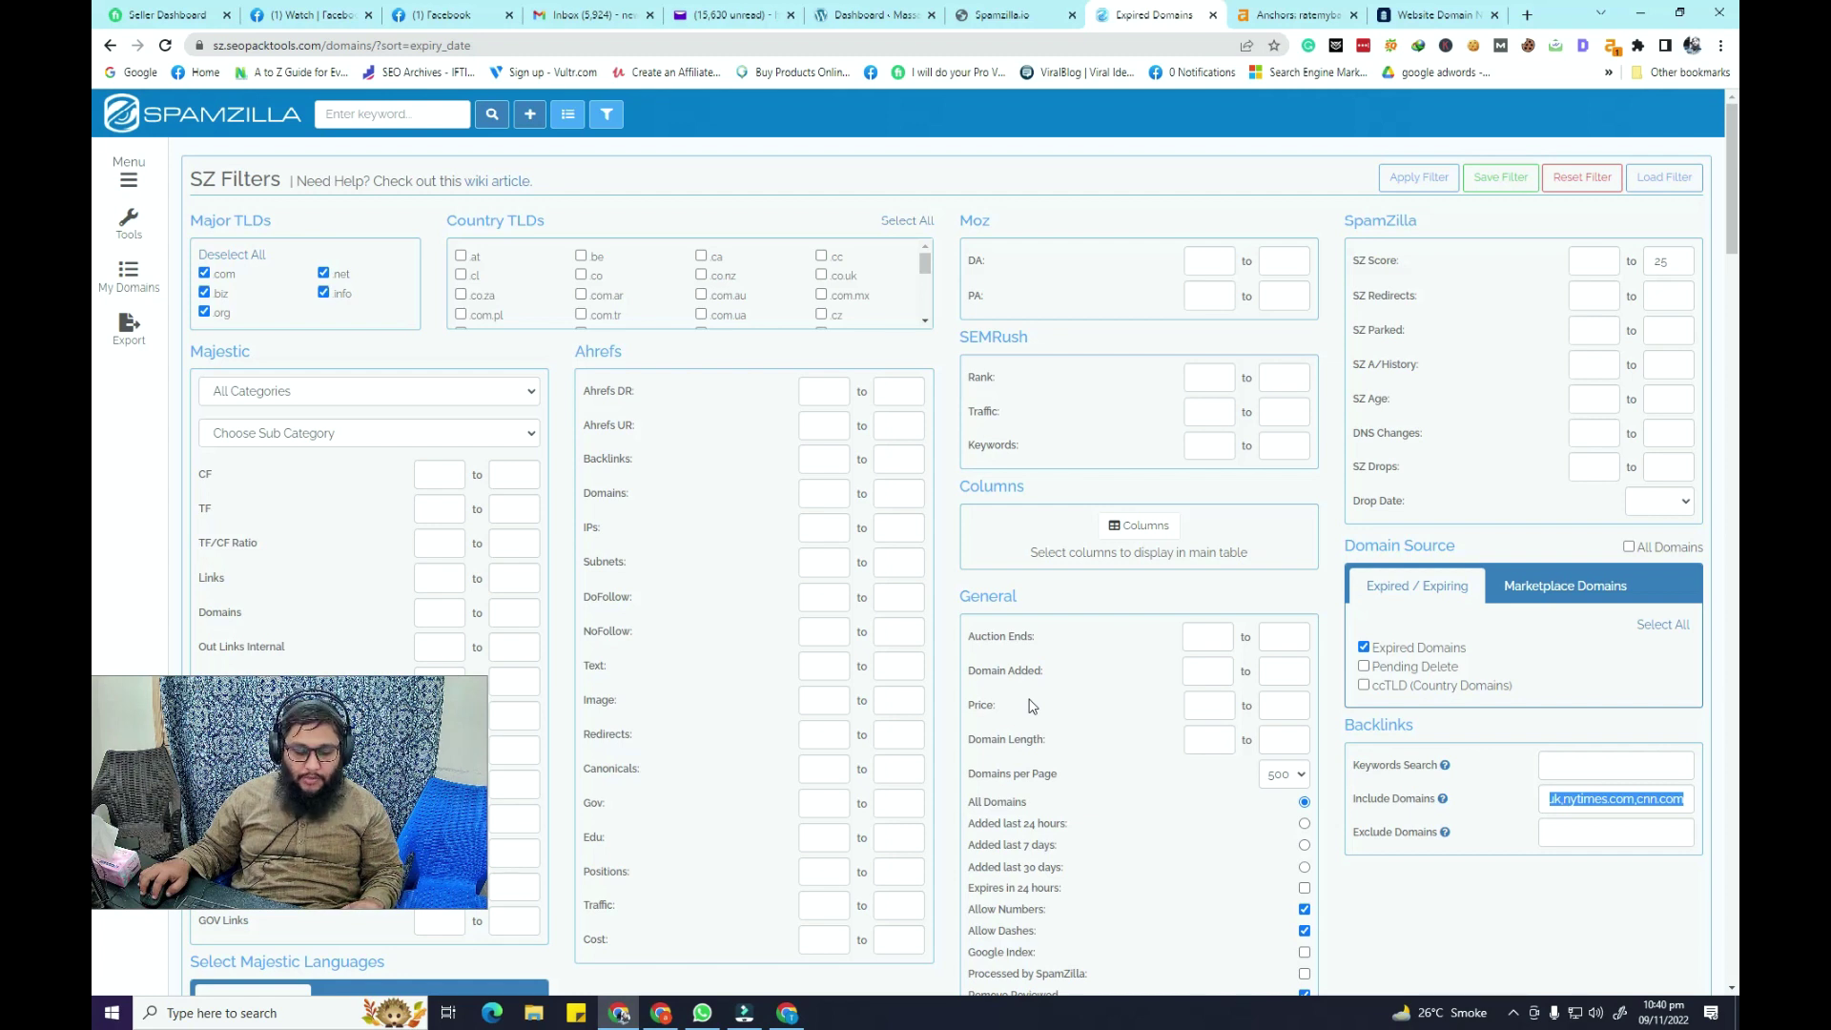
left_click(949, 691)
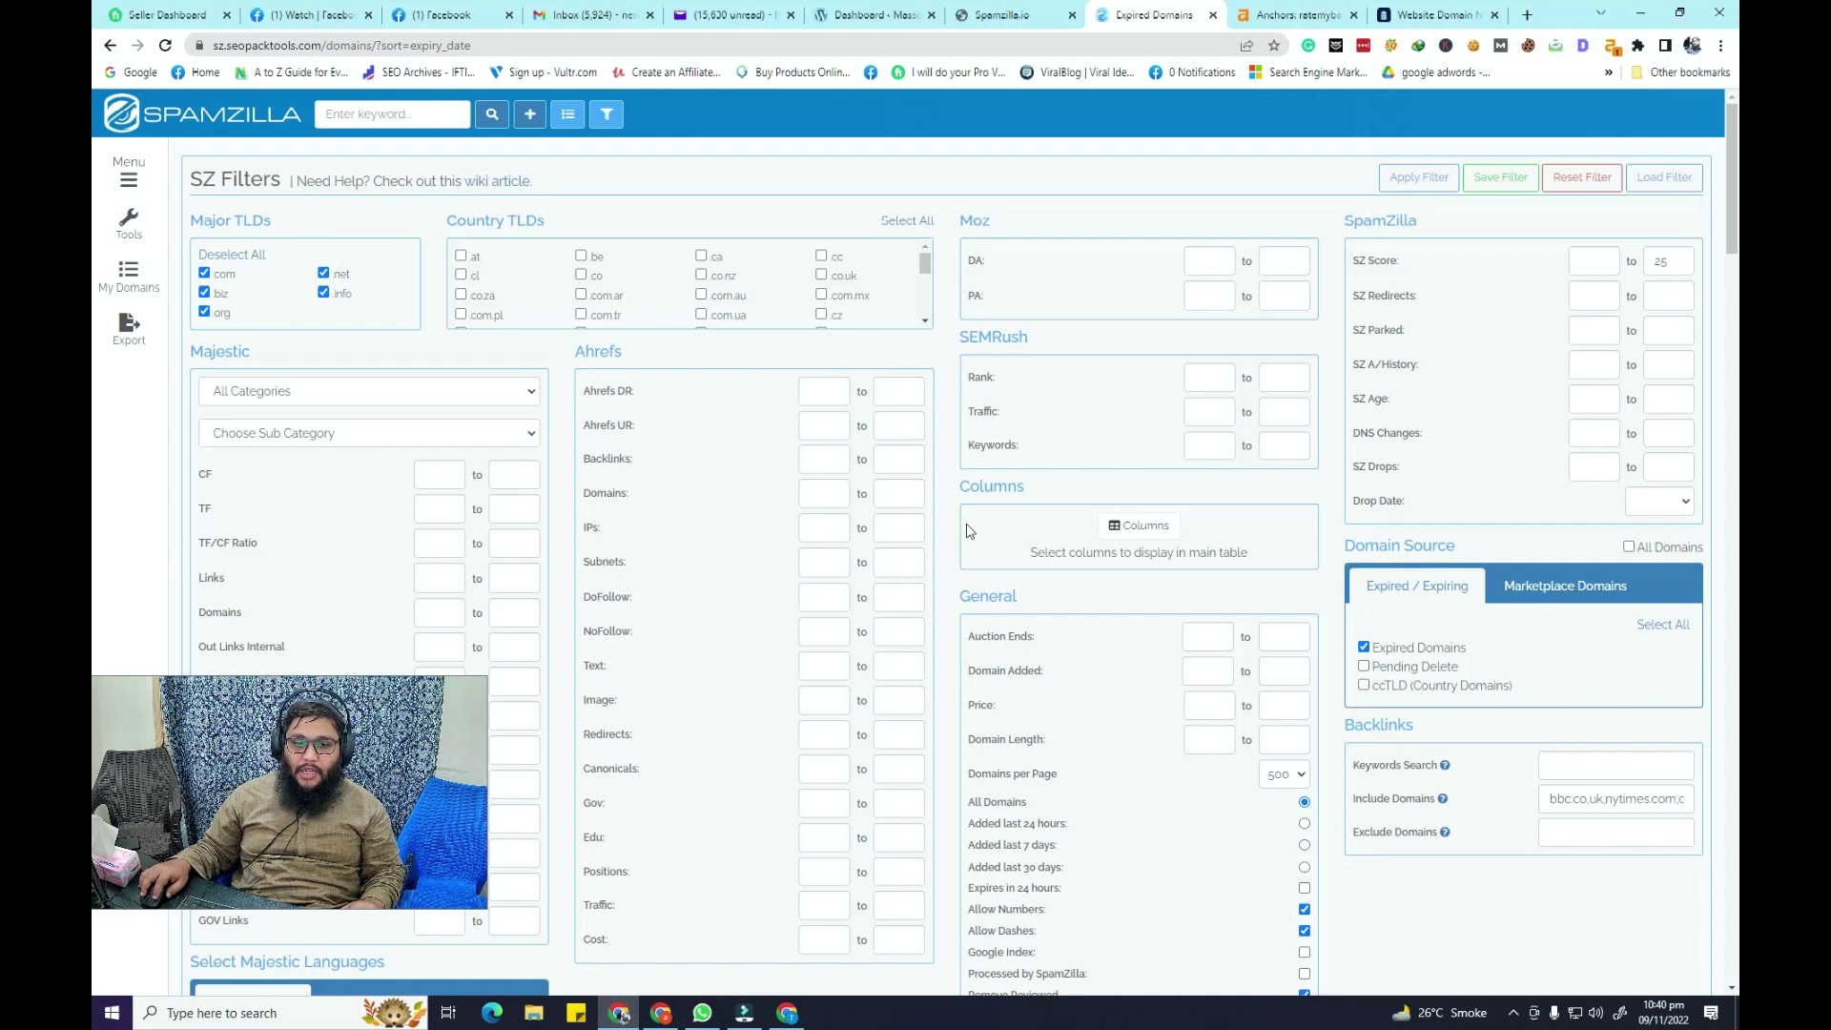
left_click(1514, 1014)
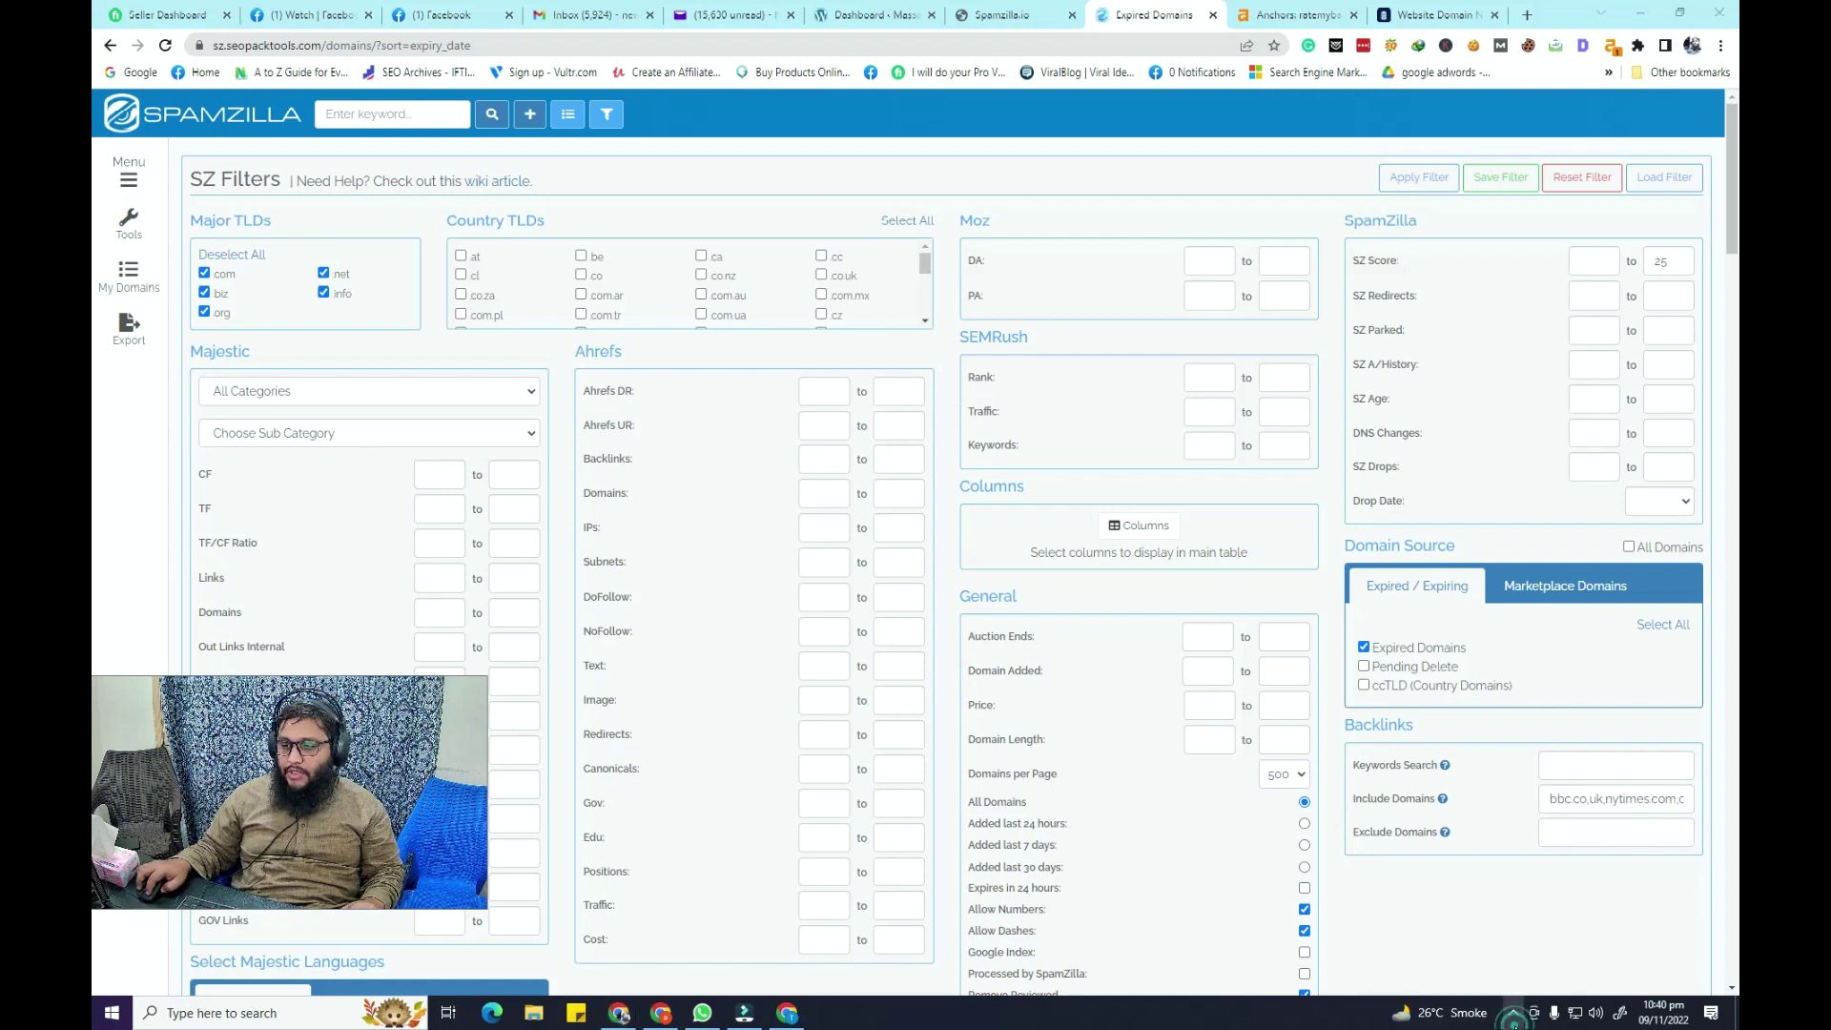